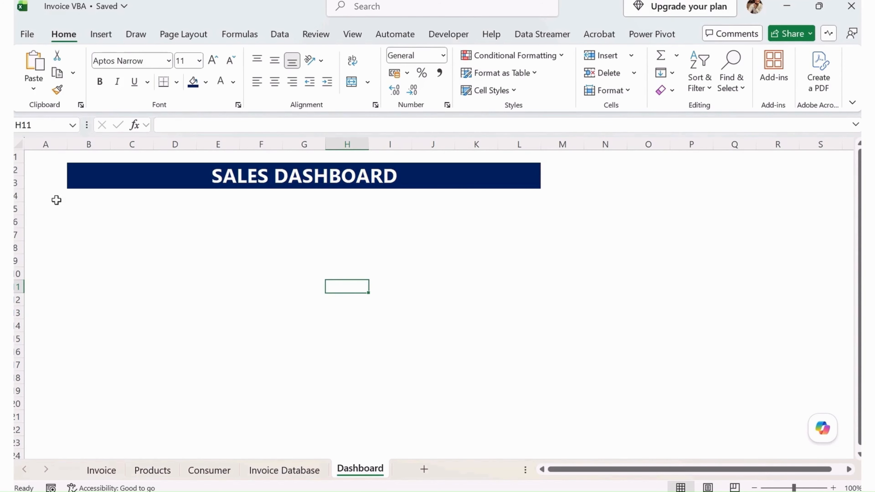
Step: Merge and center B4:L4 below the dashboard title and enter the subtitle "Invoice Analytics and Business Overview"
{"action": "left_click", "coordinate": [87, 199]}
{"action": "left_click_drag", "start_coordinate": [87, 199], "coordinate": [522, 197]}
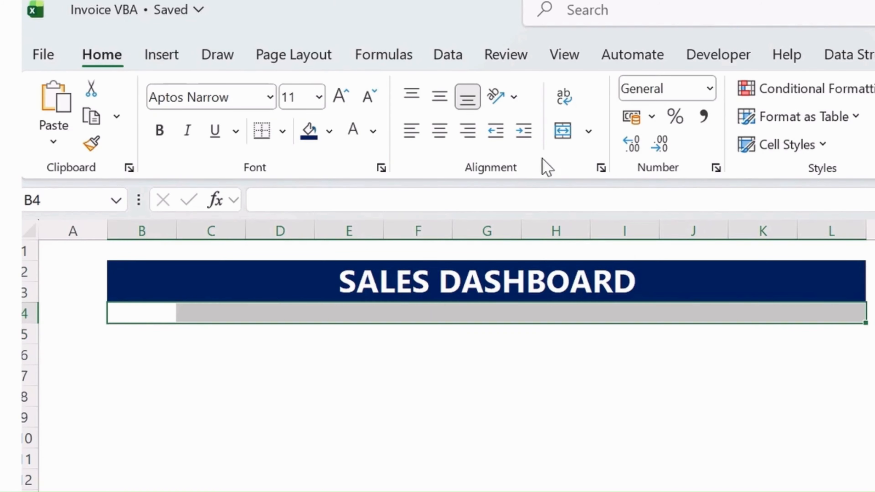
{"action": "left_click", "coordinate": [563, 130]}
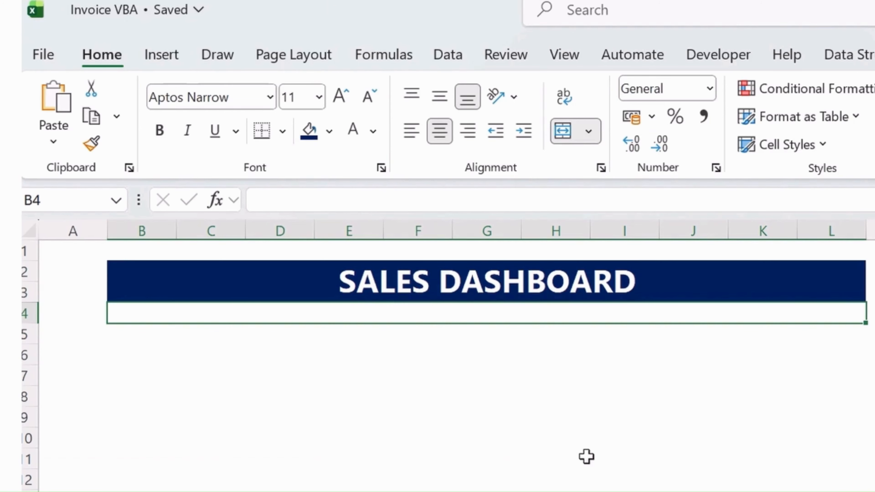
{"action": "type", "text": "Invoice "}
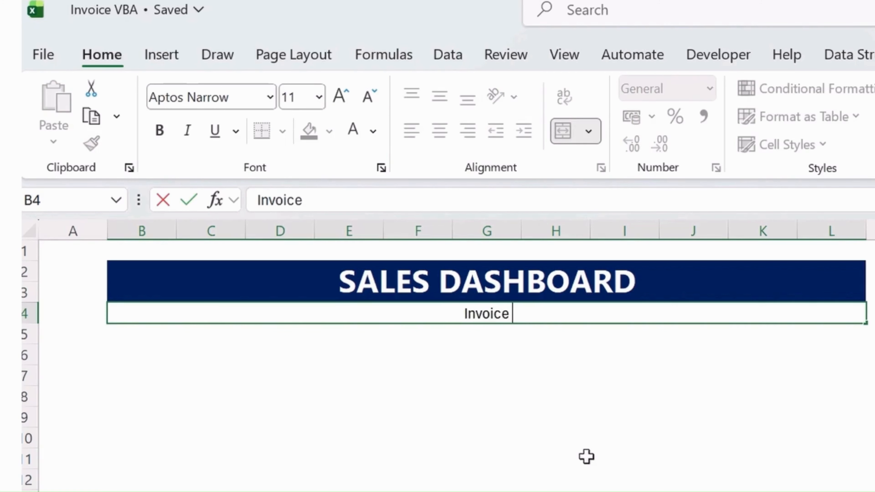
{"action": "type", "text": "Analyti"}
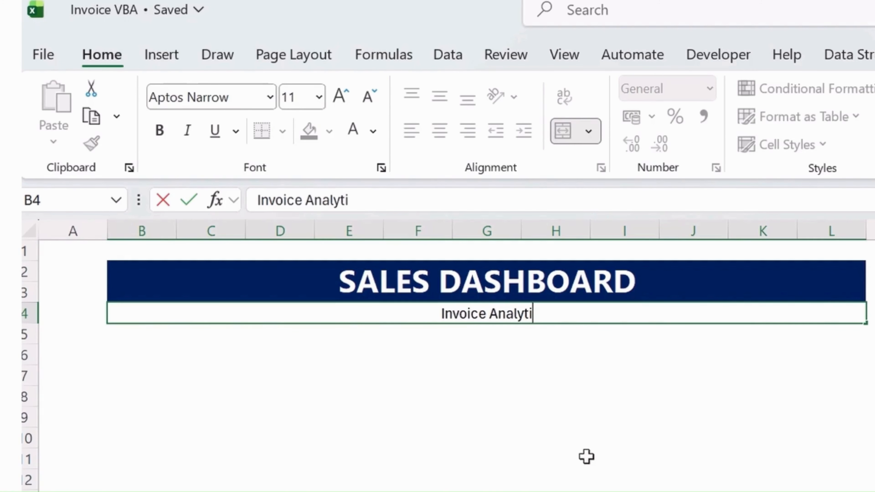
{"action": "type", "text": "cs an"}
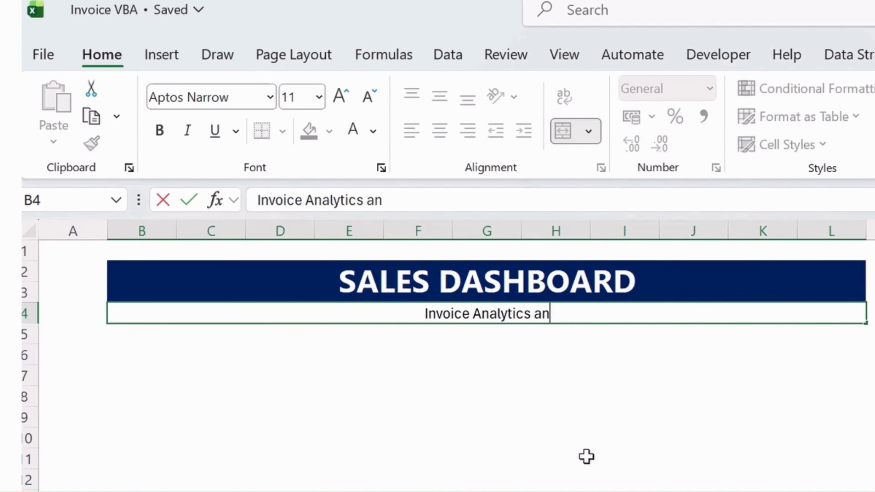
{"action": "type", "text": "d Business Overview"}
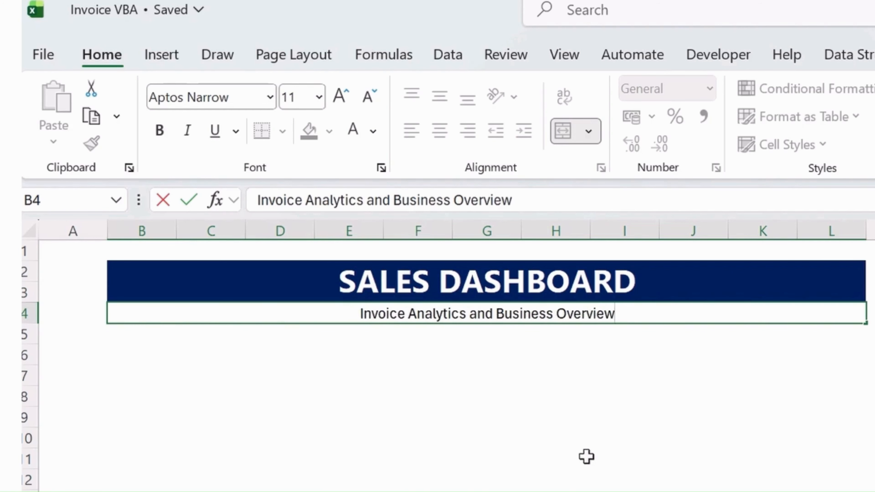
{"action": "key", "text": "Return"}
Step: Change the font color of the subtitle in row 4 to a medium grey theme color
{"action": "key", "text": "Up"}
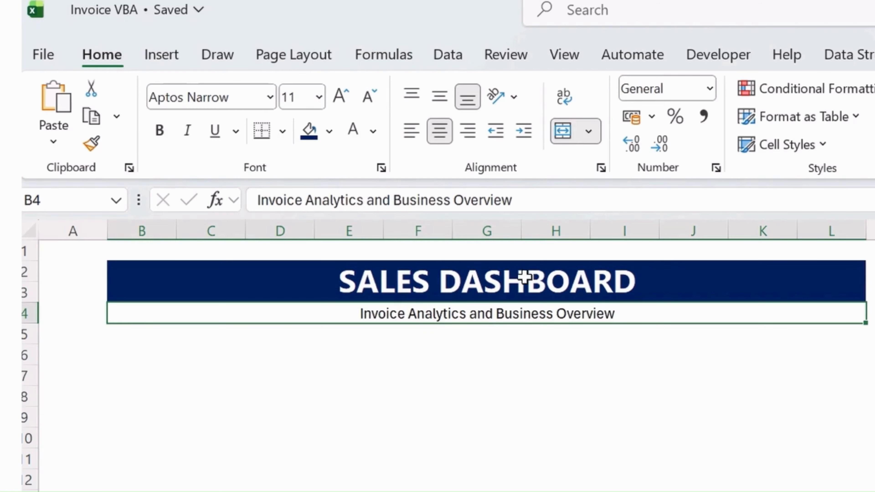
{"action": "left_click", "coordinate": [373, 131]}
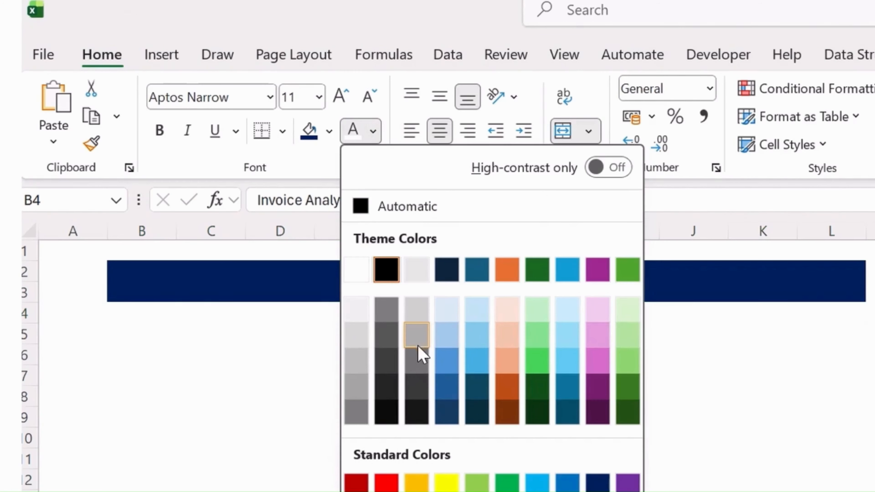
{"action": "left_click", "coordinate": [417, 371]}
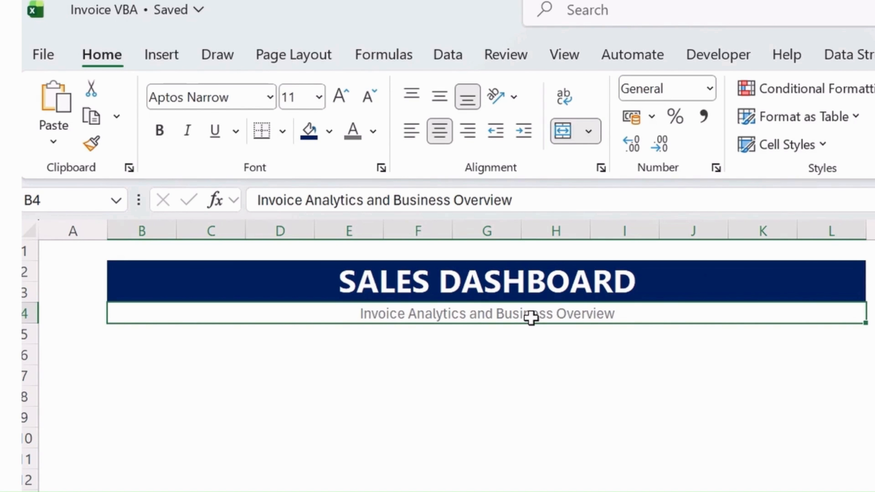
Step: Enter the label "Total Sales" in cell B6
{"action": "left_click", "coordinate": [162, 375]}
{"action": "left_click", "coordinate": [162, 352]}
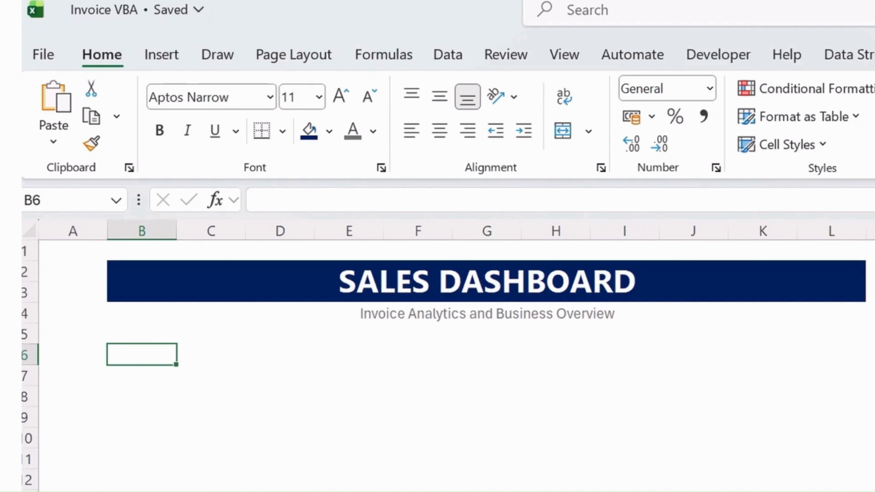
{"action": "type", "text": "Total Sales"}
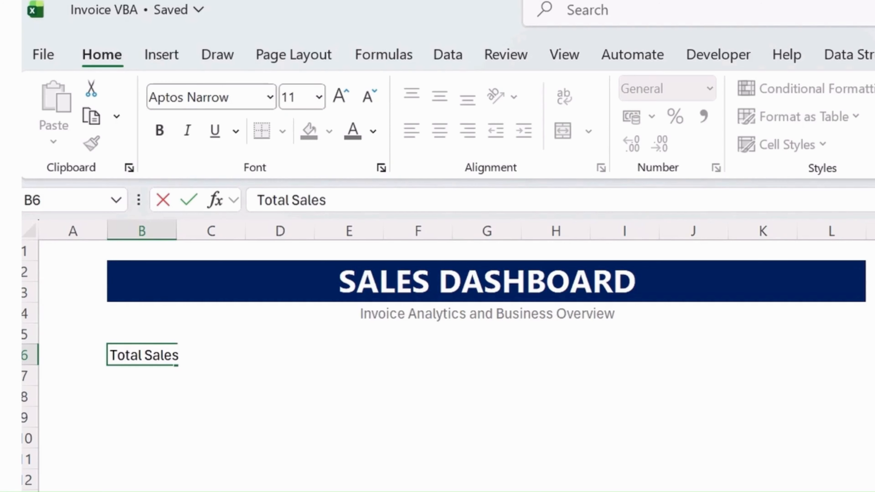
{"action": "key", "text": "Return"}
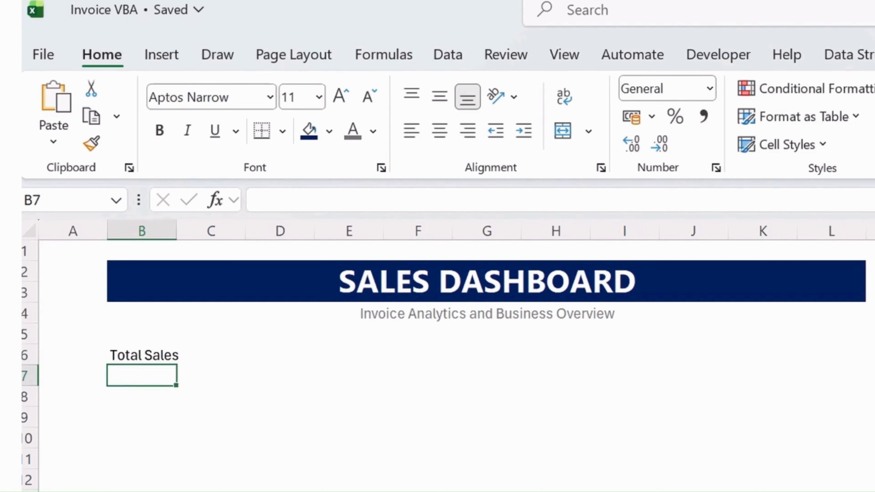
Step: Enter a SUM formula in B7 that totals the Grand Total range F2:F21 on the Invoice Database sheet
{"action": "type", "text": "=sum"}
{"action": "key", "text": "Tab"}
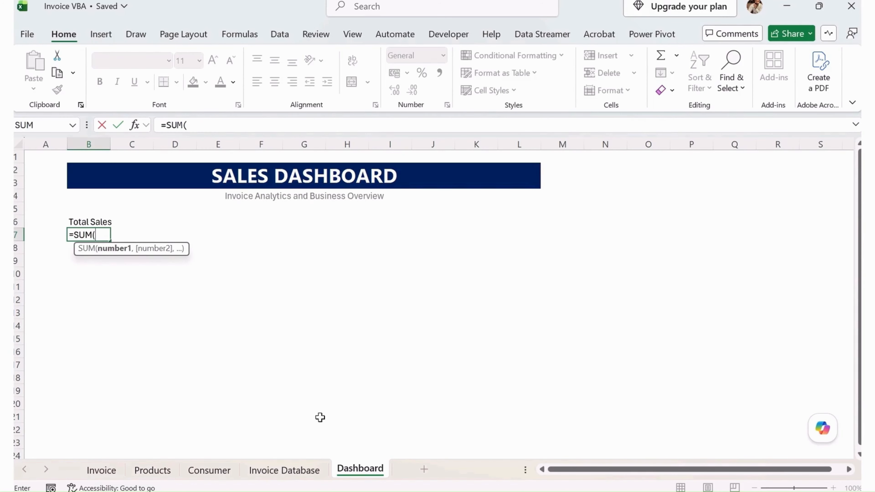
{"action": "left_click", "coordinate": [293, 470]}
{"action": "scroll", "coordinate": [195, 246], "scroll_direction": "up", "scroll_amount": 1}
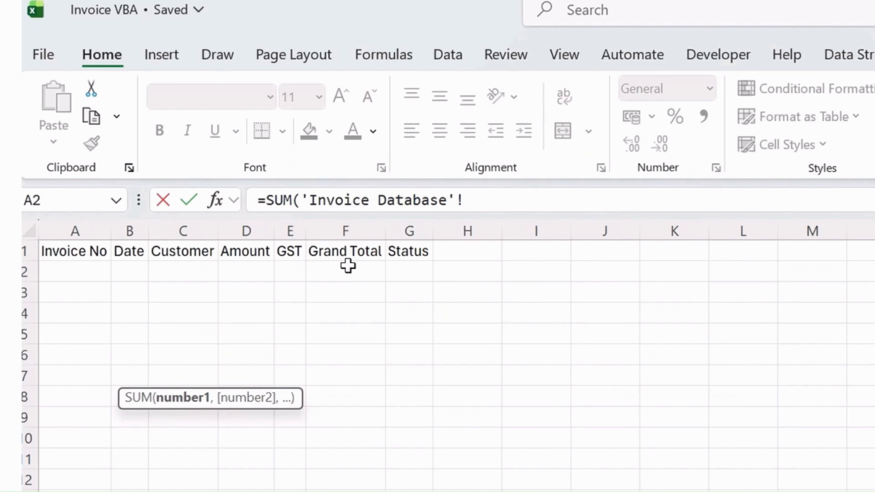
{"action": "left_click", "coordinate": [218, 168]}
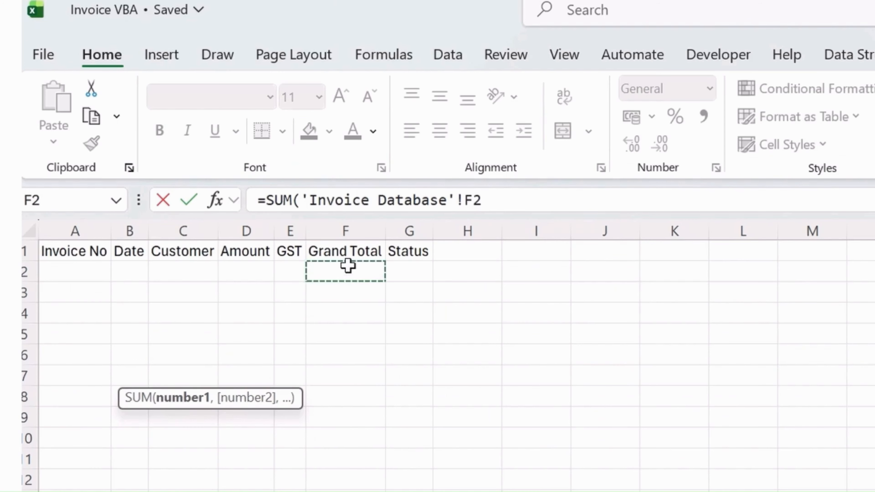
{"action": "left_click_drag", "start_coordinate": [348, 265], "coordinate": [346, 491]}
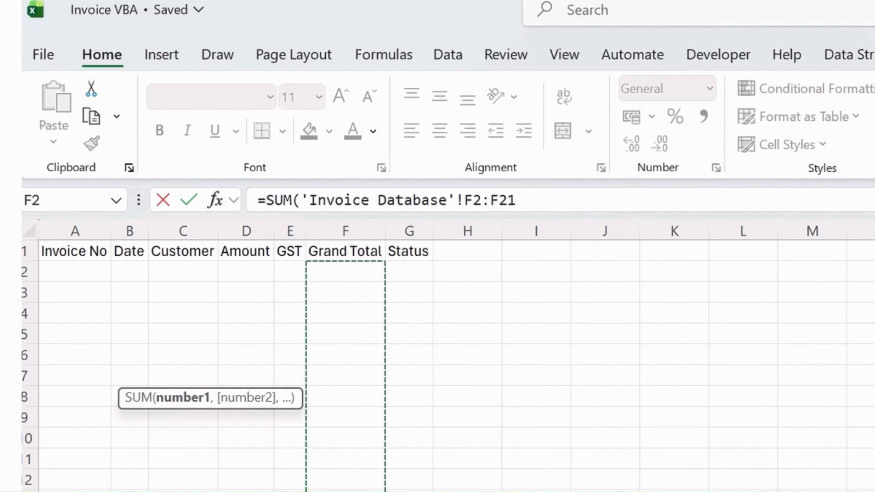
{"action": "key", "text": "Return"}
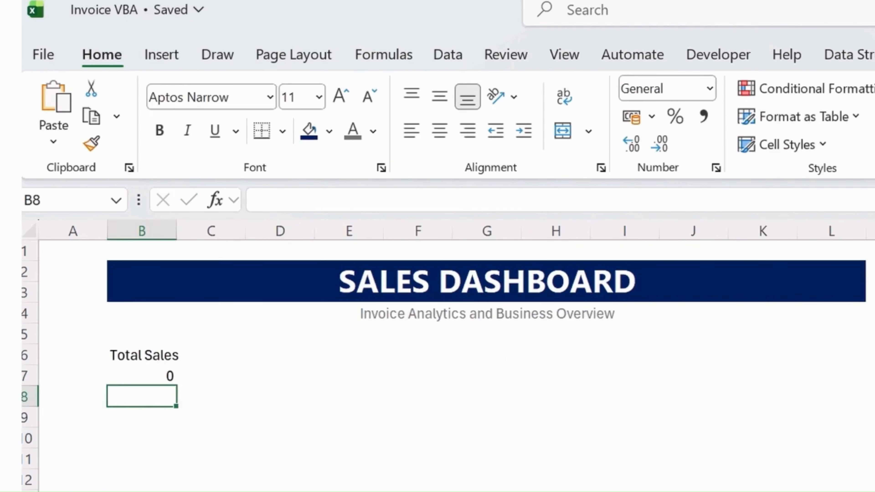
Step: Center the total sales value in B7 horizontally and align it to the middle vertically
{"action": "left_click", "coordinate": [142, 375]}
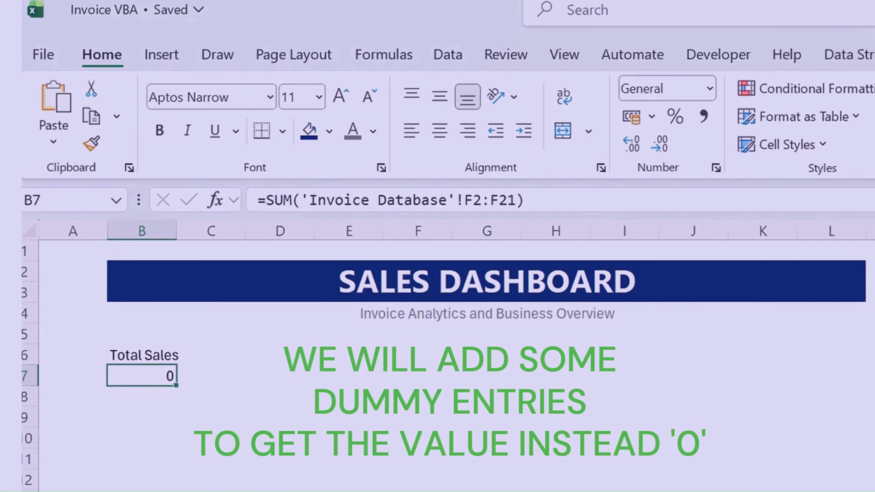
{"action": "left_click", "coordinate": [440, 130]}
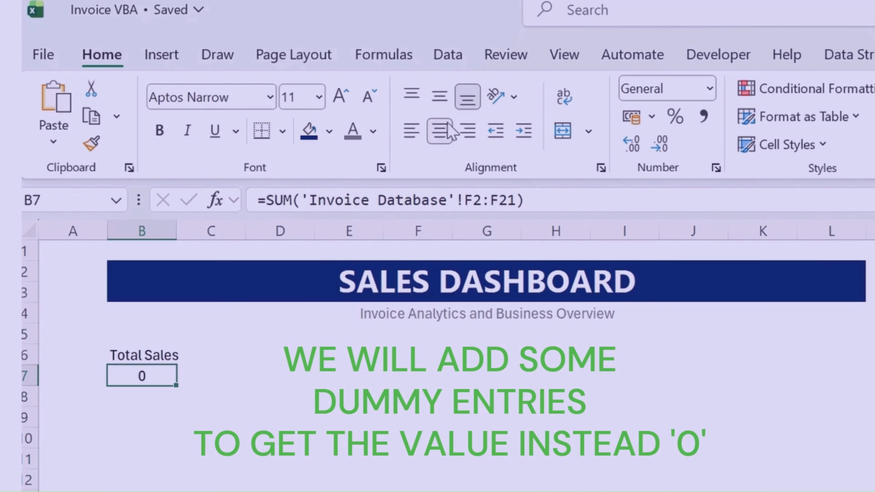
{"action": "left_click", "coordinate": [443, 100]}
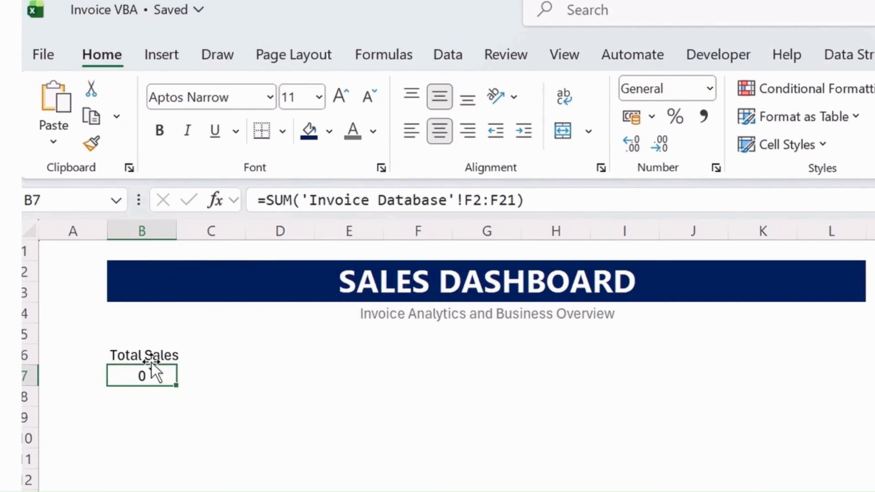
Step: Make the "Total Sales" label in B6 bold and widen column B slightly to fit it
{"action": "left_click", "coordinate": [152, 359]}
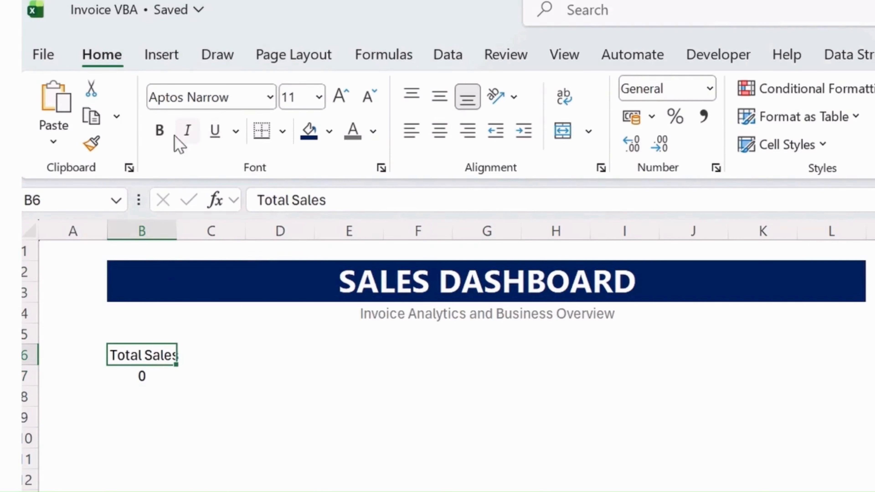
{"action": "left_click", "coordinate": [161, 132]}
{"action": "left_click_drag", "start_coordinate": [177, 233], "coordinate": [189, 232]}
Step: Enter the label "Invoices" in cell D6
{"action": "left_click", "coordinate": [246, 356]}
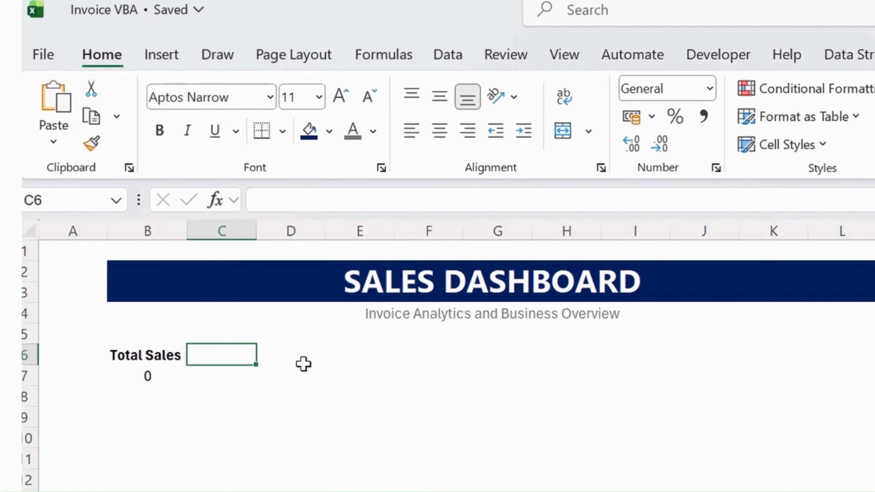
{"action": "left_click", "coordinate": [305, 365]}
{"action": "type", "text": "Invoices"}
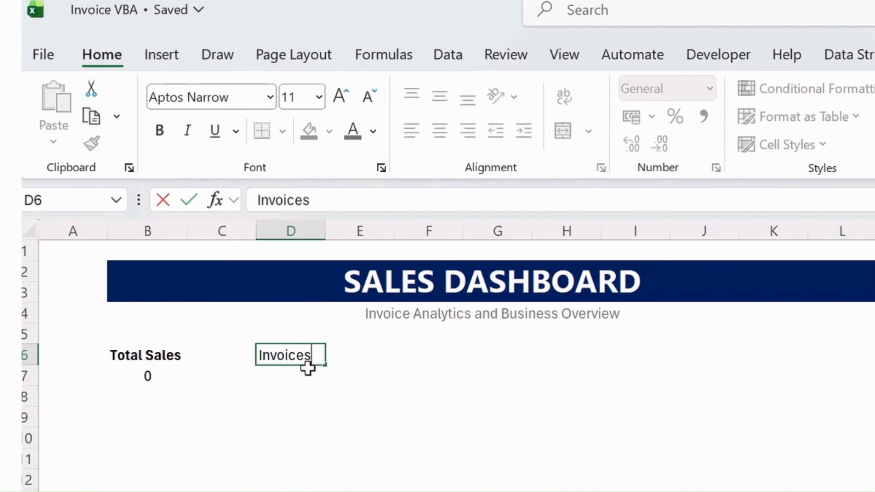
{"action": "key", "text": "Return"}
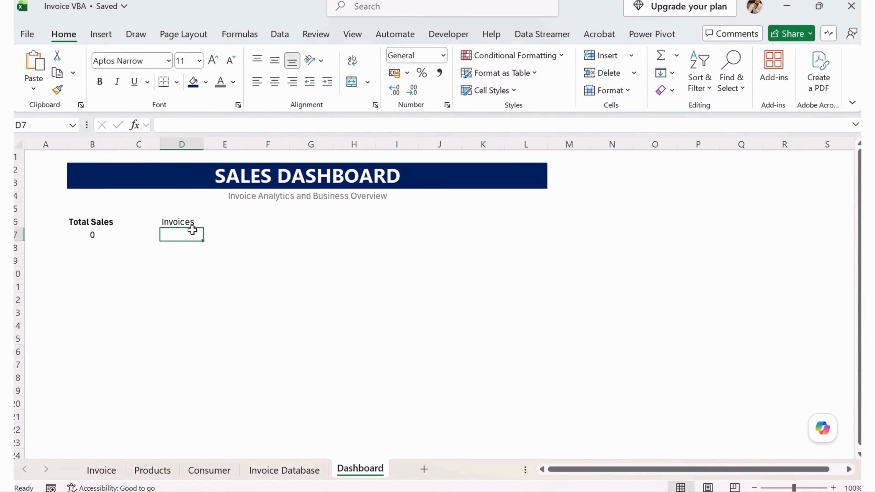
Step: Enter a COUNTA formula in D7 that counts the Invoice No range A2:A21 on the Invoice Database sheet
{"action": "type", "text": "="}
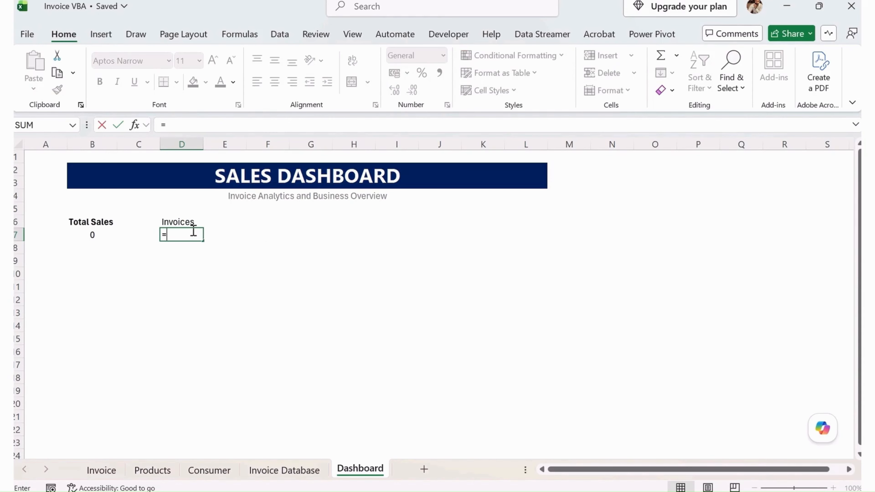
{"action": "type", "text": "Count"}
{"action": "key", "text": "Down"}
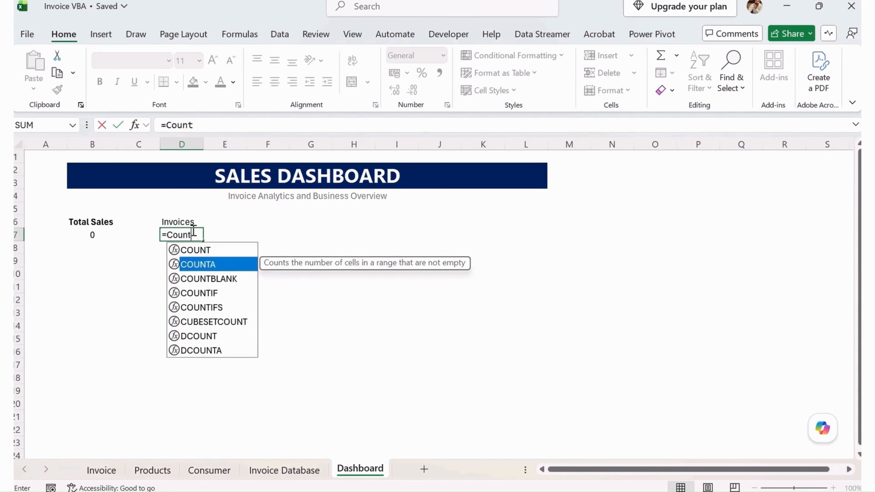
{"action": "key", "text": "Tab"}
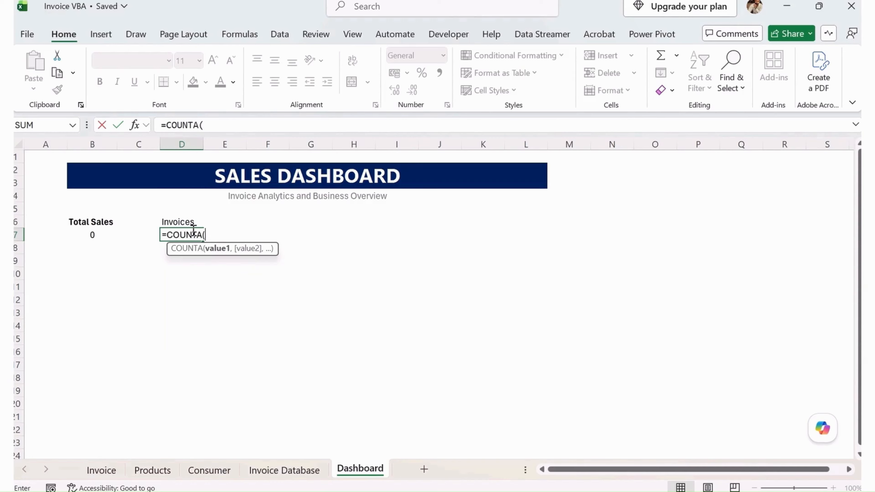
{"action": "left_click", "coordinate": [293, 471]}
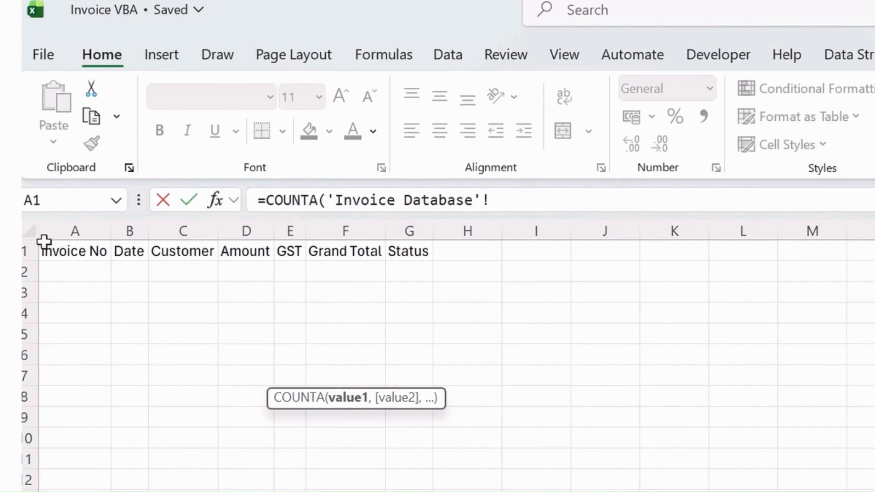
{"action": "left_click_drag", "start_coordinate": [85, 269], "coordinate": [83, 491]}
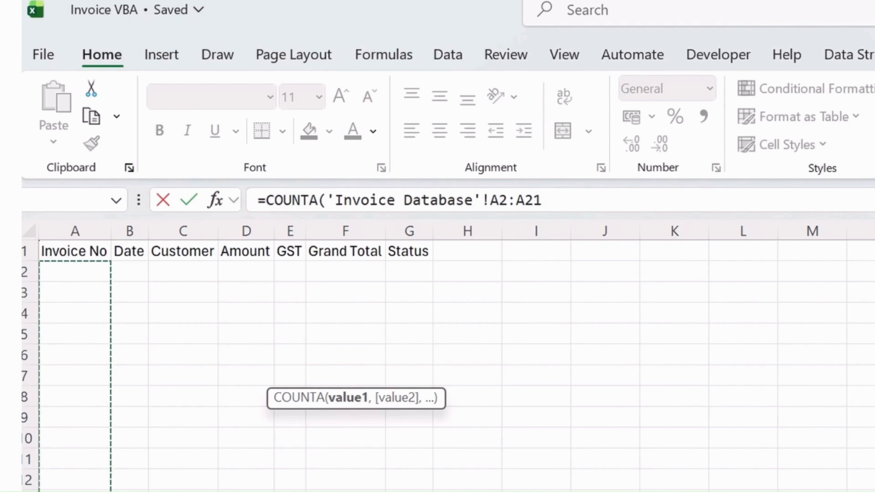
{"action": "left_click", "coordinate": [567, 195]}
{"action": "type", "text": ")"}
{"action": "key", "text": "Return"}
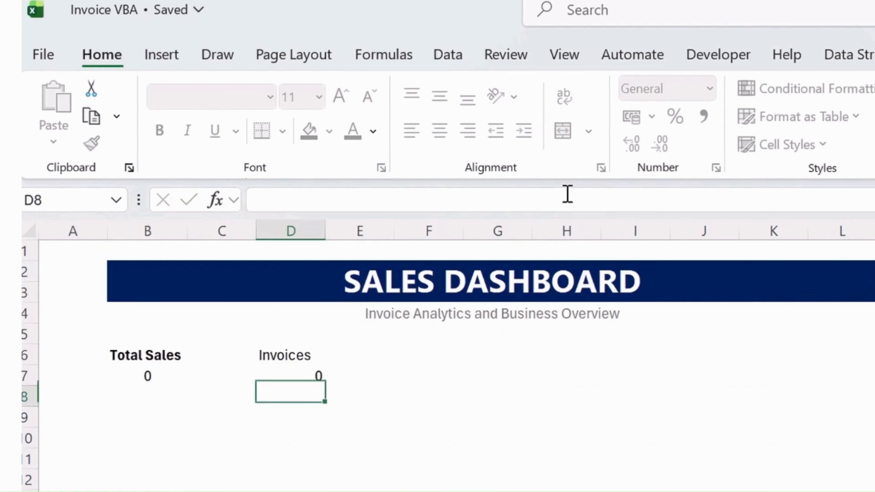
Step: Enter the label "Customers" in cell F6
{"action": "key", "text": "Up"}
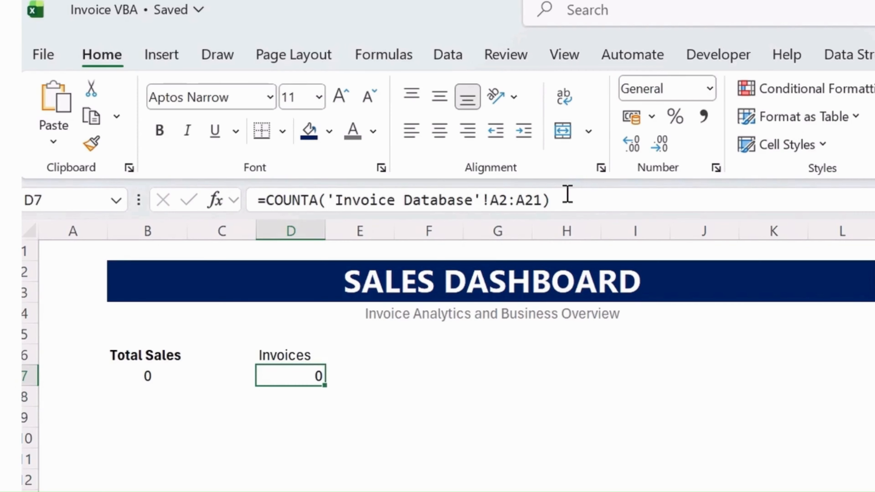
{"action": "key", "text": "Right"}
{"action": "key", "text": "Right"}
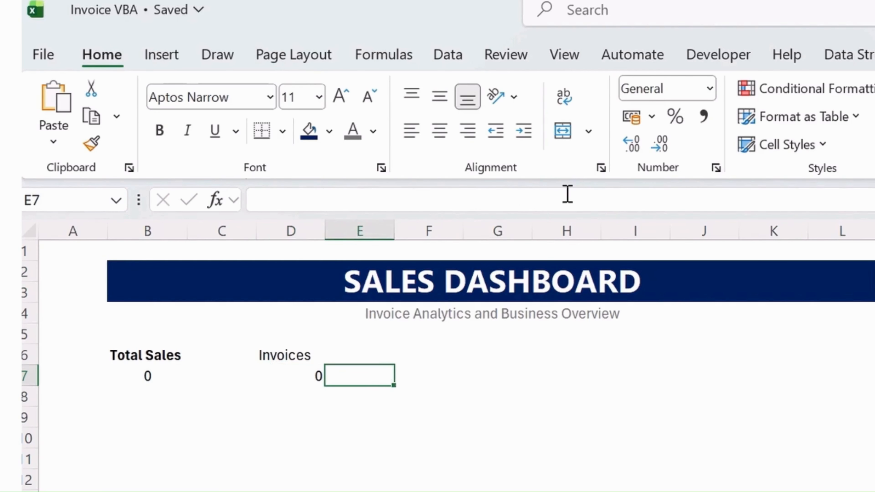
{"action": "key", "text": "Up"}
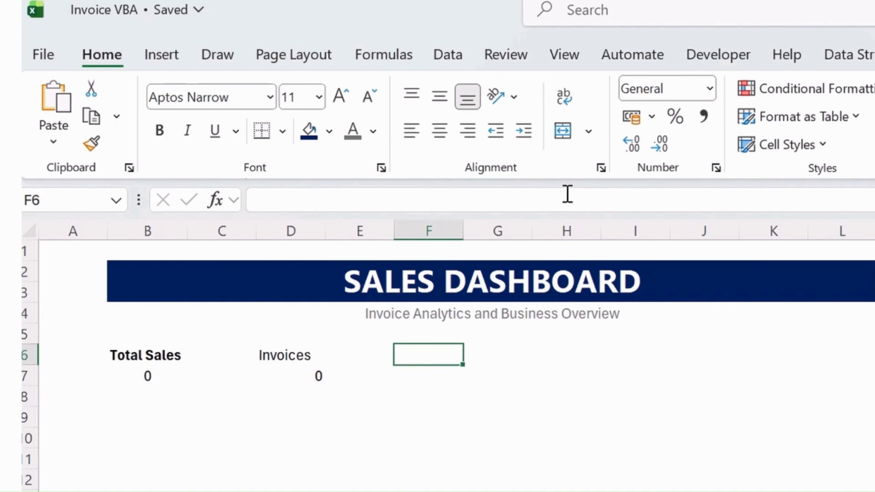
{"action": "type", "text": "Custo"}
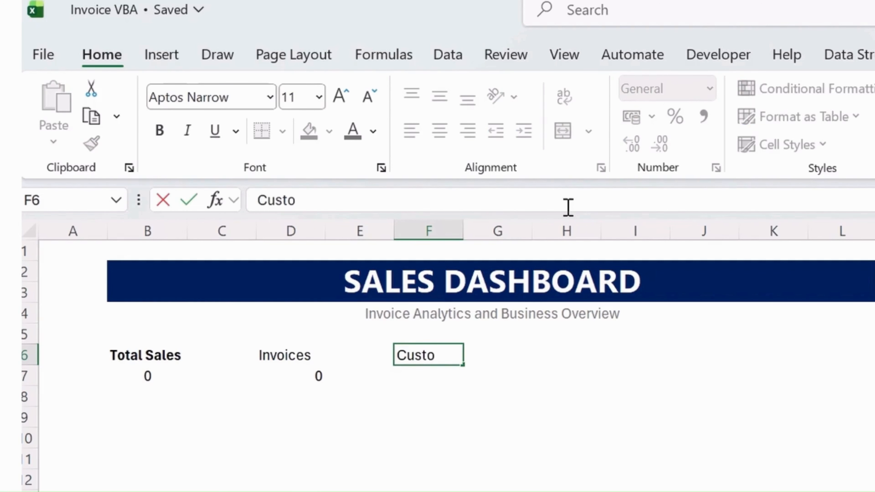
{"action": "type", "text": "mers"}
{"action": "key", "text": "Return"}
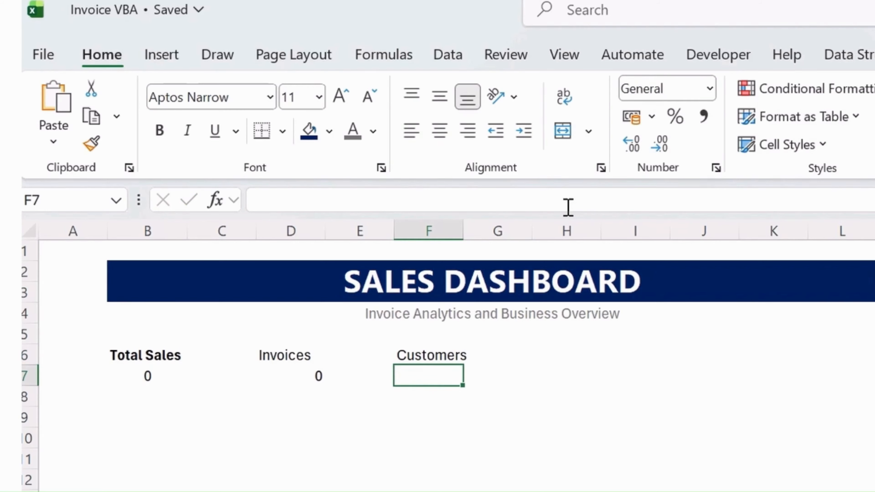
Step: Enter a COUNTA formula with UNIQUE in F7 that counts the distinct customers in C2:C21 of the Invoice Database sheet
{"action": "type", "text": "=counta"}
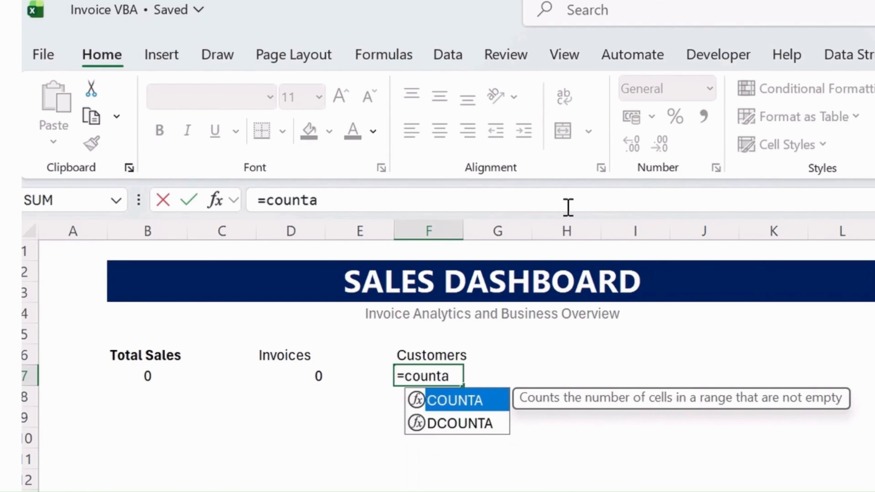
{"action": "key", "text": "Tab"}
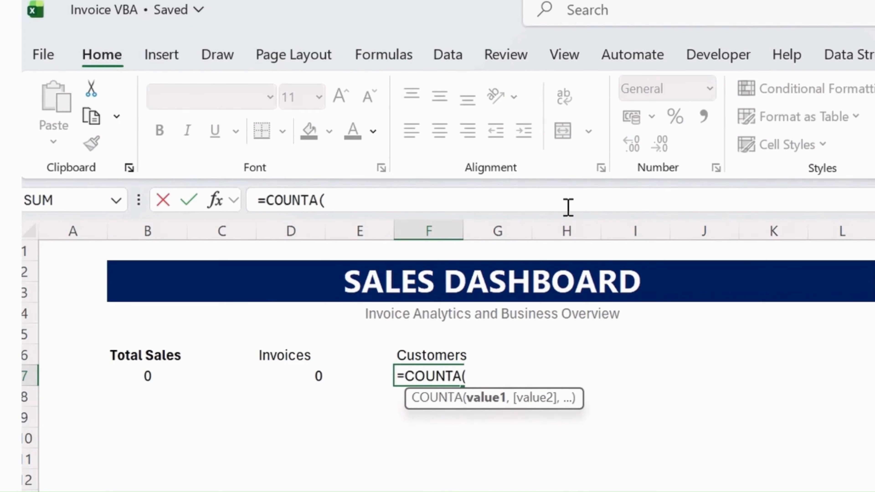
{"action": "type", "text": "Uniqu"}
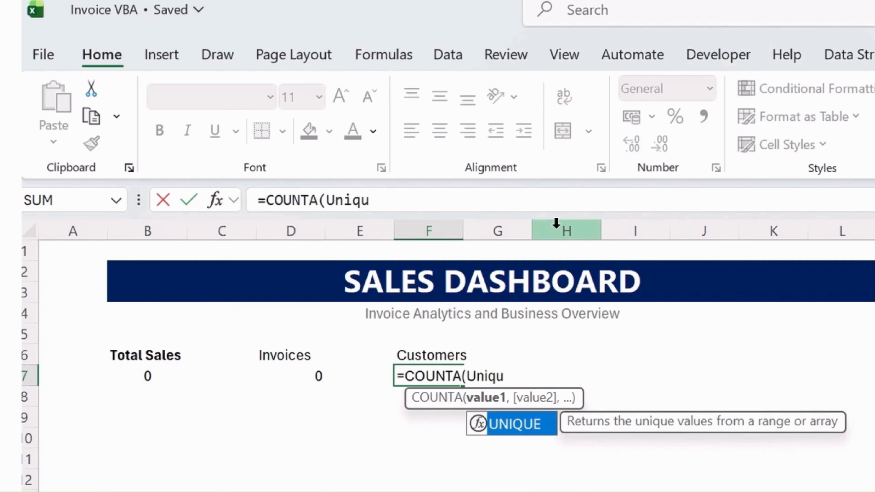
{"action": "key", "text": "Tab"}
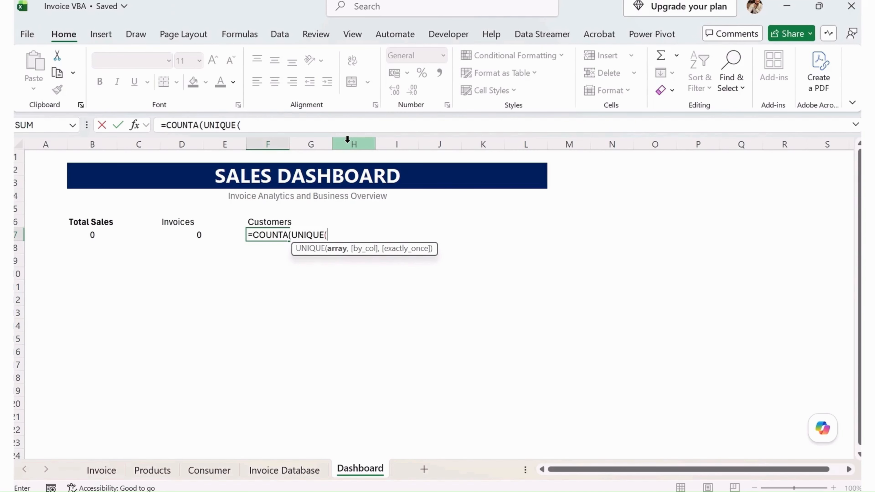
{"action": "left_click", "coordinate": [277, 475]}
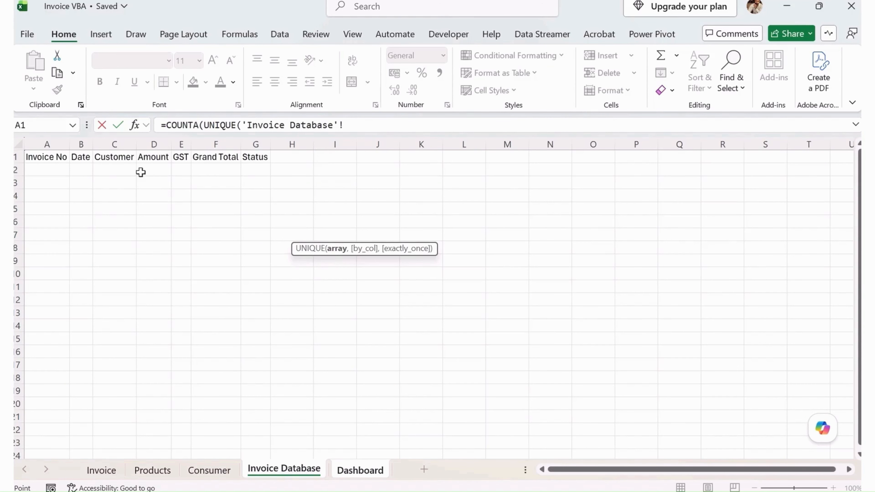
{"action": "left_click_drag", "start_coordinate": [116, 169], "coordinate": [116, 416]}
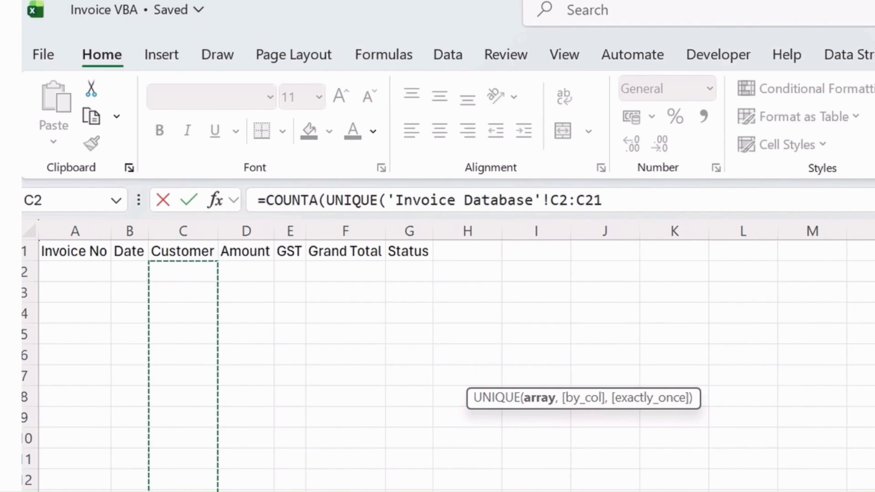
{"action": "type", "text": ")"}
{"action": "key", "text": "Return"}
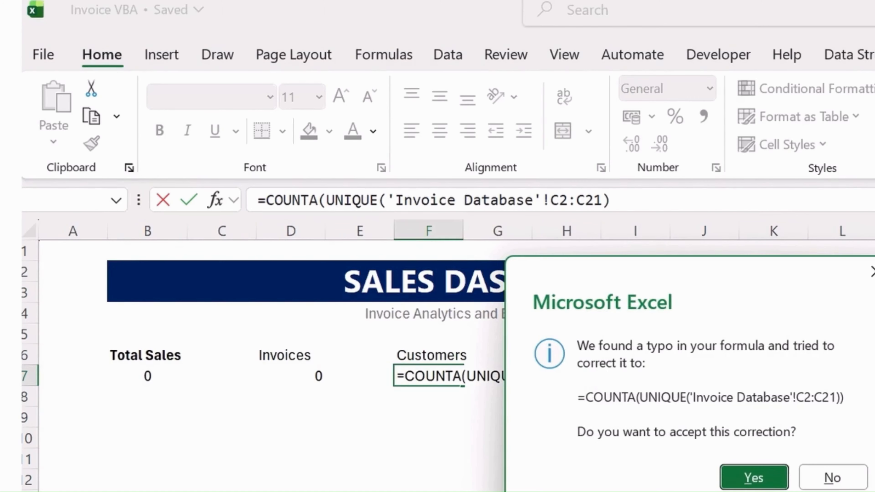
{"action": "key", "text": "Return"}
{"action": "key", "text": "Up"}
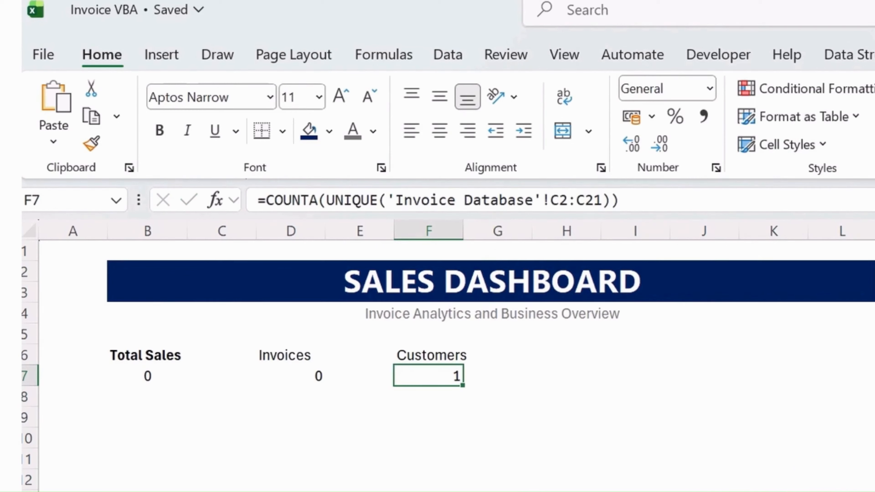
Step: Enter the label "Average Invoice" in cell H6
{"action": "left_click", "coordinate": [580, 361]}
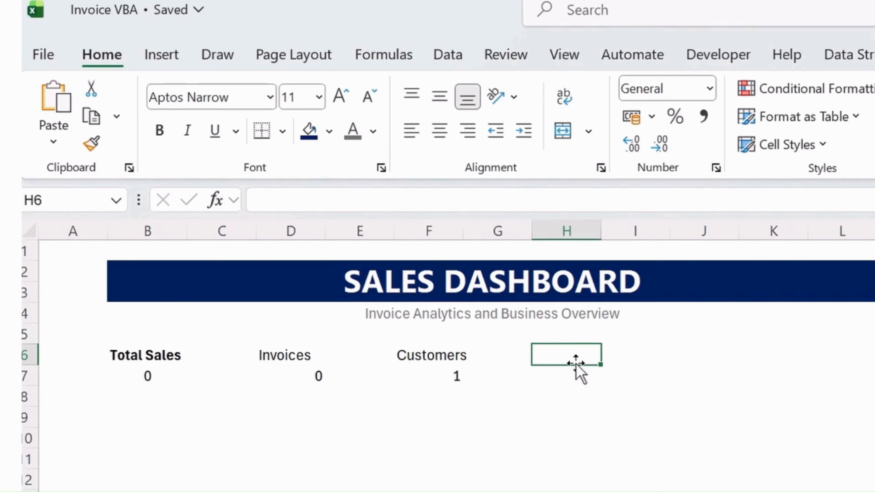
{"action": "type", "text": "Ave"}
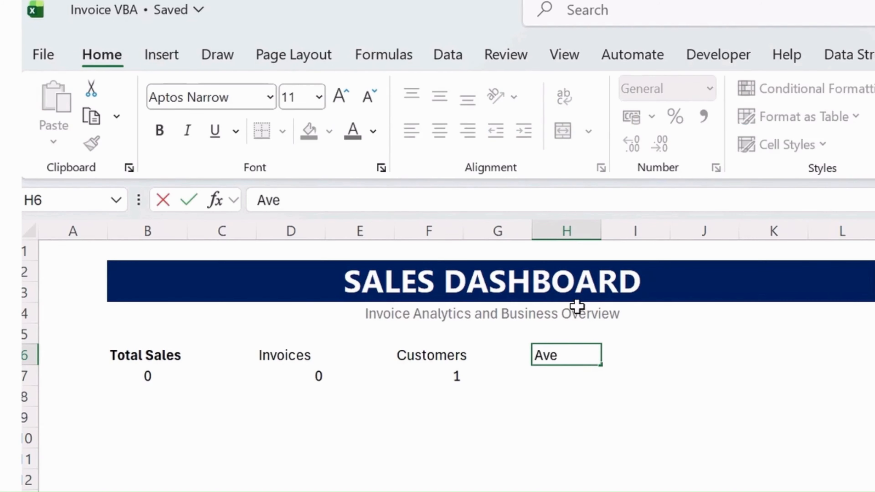
{"action": "type", "text": "rage U"}
{"action": "key", "text": "BackSpace"}
{"action": "type", "text": "I"}
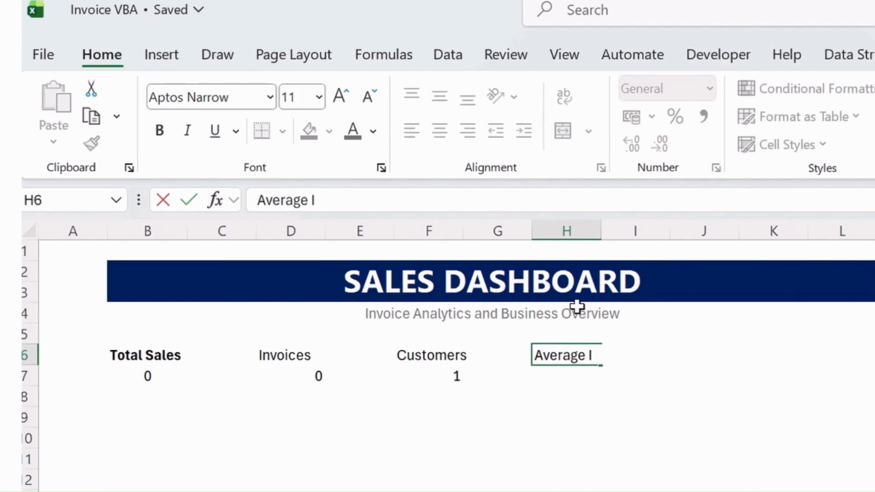
{"action": "type", "text": "nvoice"}
{"action": "key", "text": "Return"}
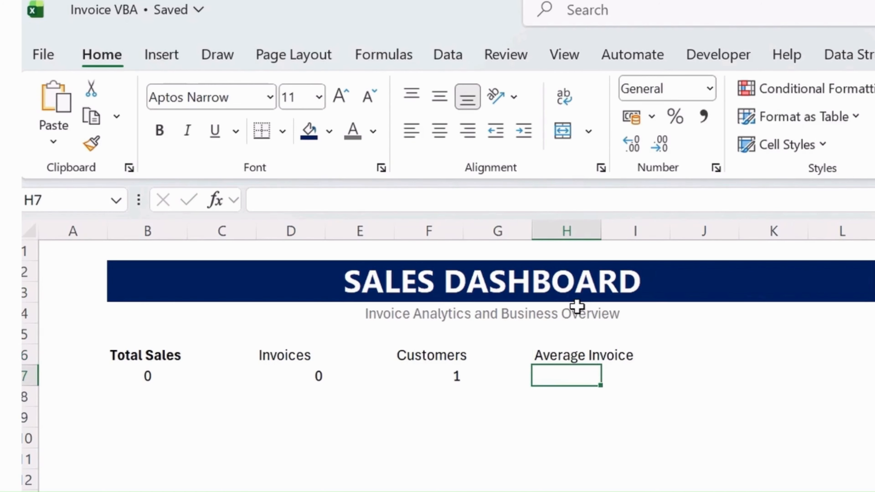
Step: Enter an AVERAGE formula in H7 over the Grand Total range F2:F22 on the Invoice Database sheet
{"action": "type", "text": "="}
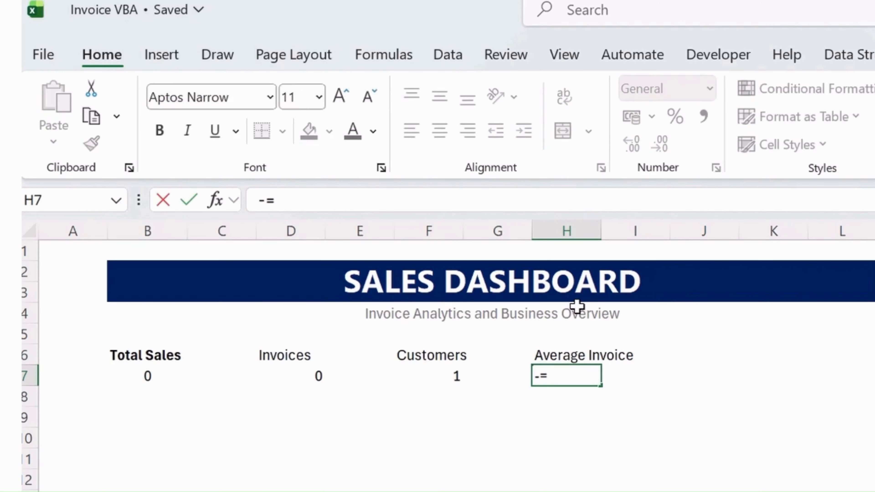
{"action": "type", "text": "ave"}
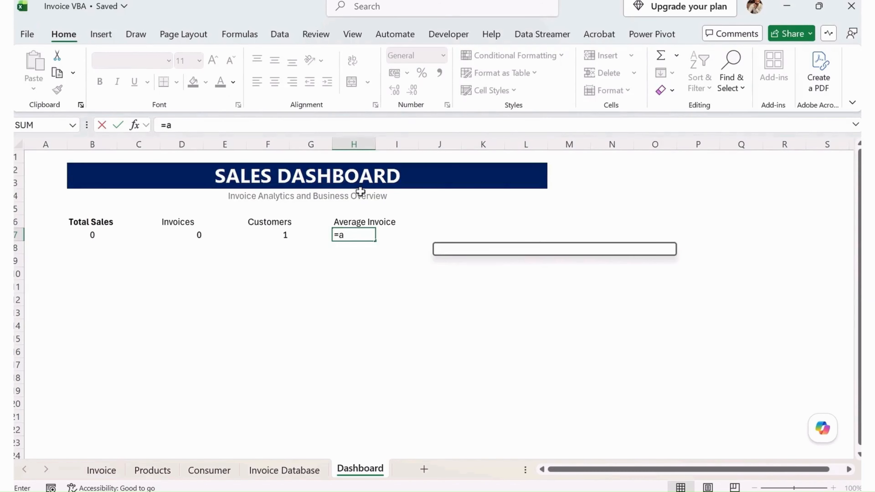
{"action": "key", "text": "Tab"}
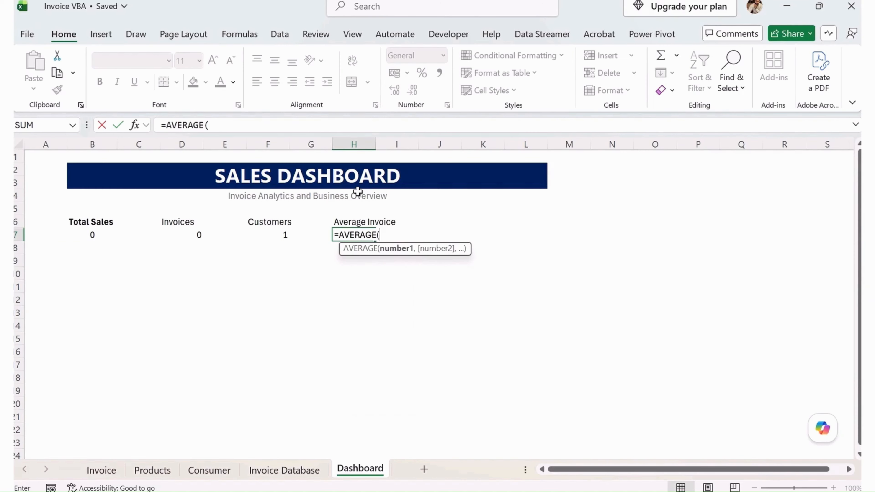
{"action": "left_click", "coordinate": [284, 470]}
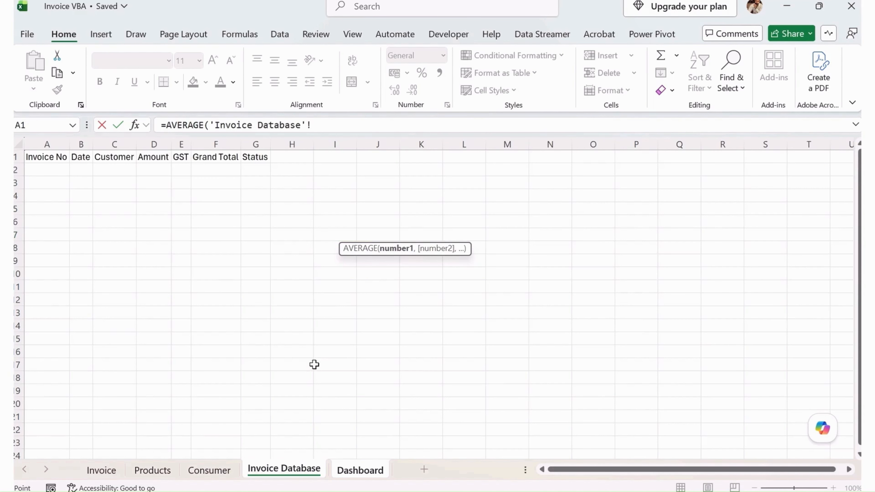
{"action": "left_click", "coordinate": [226, 169]}
{"action": "left_click_drag", "start_coordinate": [227, 168], "coordinate": [224, 426]}
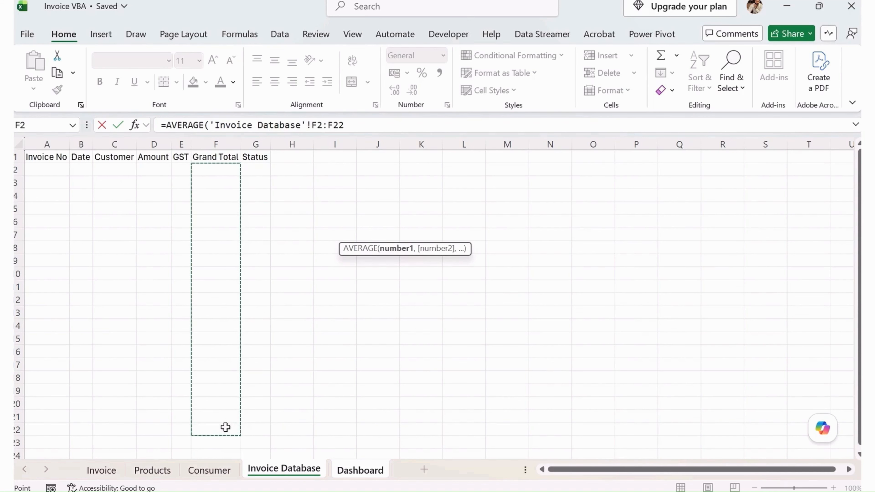
{"action": "key", "text": "Return"}
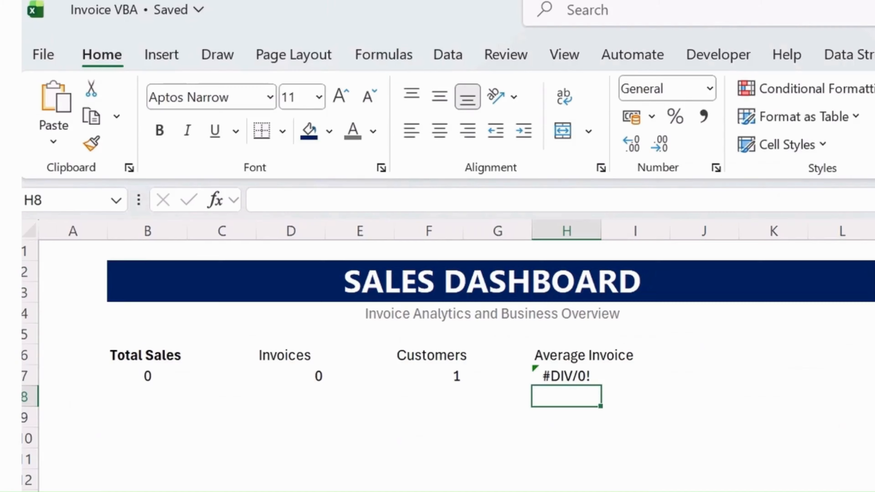
{"action": "key", "text": "Up"}
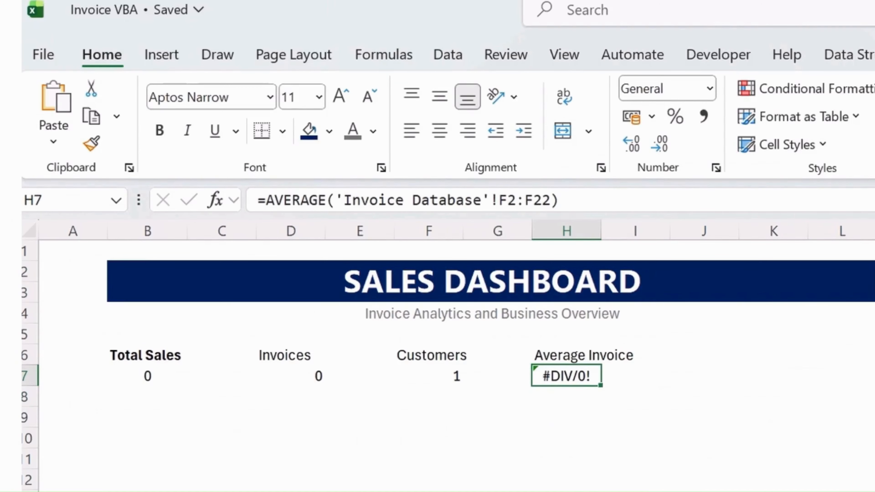
{"action": "left_click", "coordinate": [567, 375]}
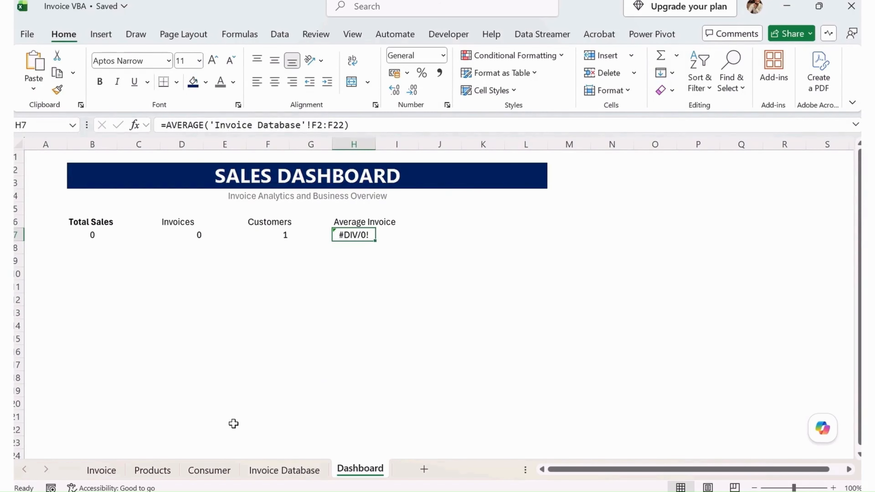
{"action": "key", "text": "Right"}
{"action": "key", "text": "Right"}
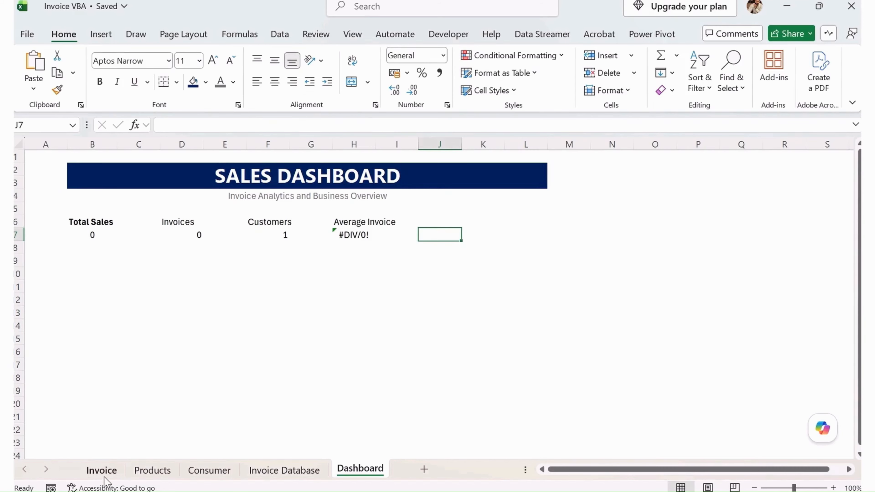
{"action": "left_click", "coordinate": [101, 471]}
{"action": "scroll", "coordinate": [171, 368], "scroll_direction": "down", "scroll_amount": 10}
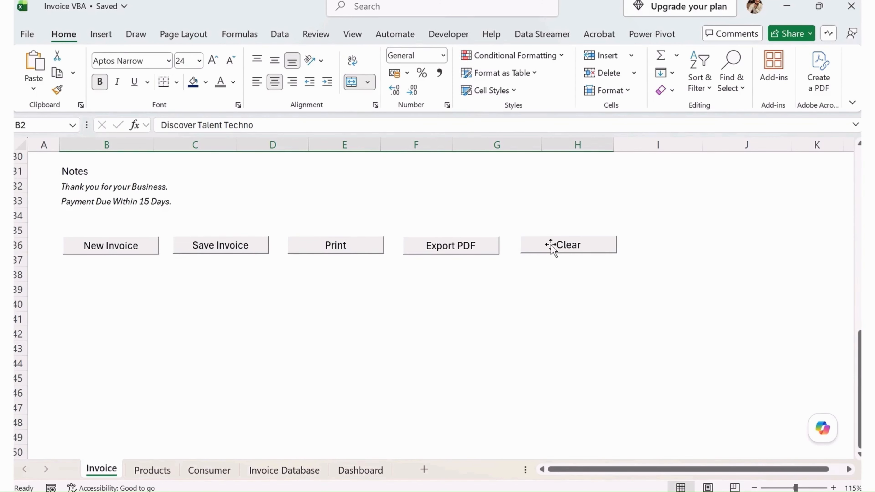
{"action": "left_click", "coordinate": [361, 471]}
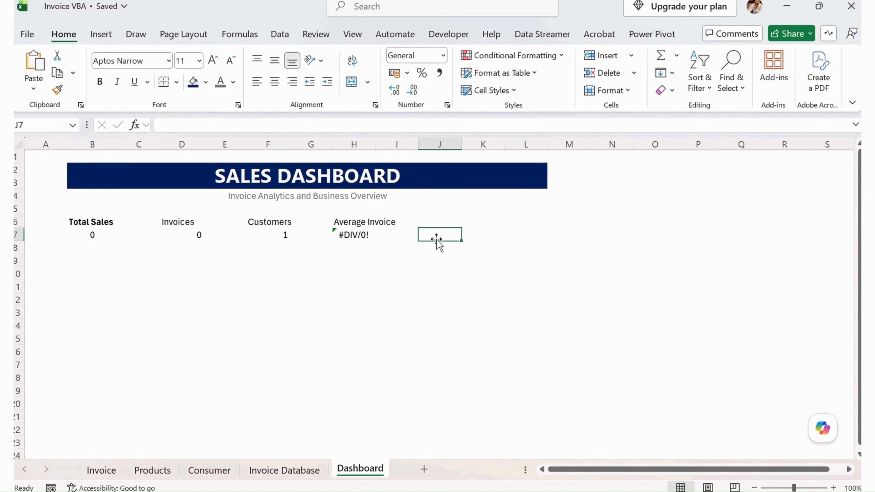
Step: Enter the label "GST Collected" in cell J6 of the Dashboard sheet
{"action": "left_click", "coordinate": [434, 222]}
{"action": "type", "text": "ST Collected"}
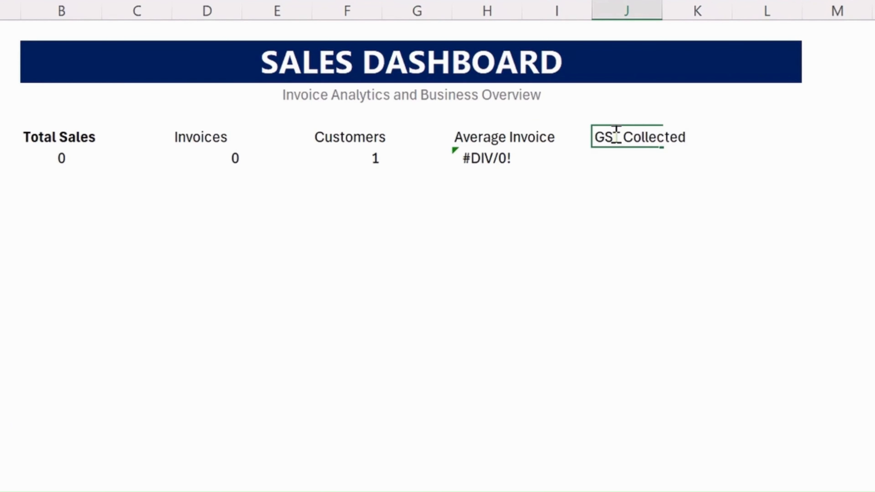
{"action": "key", "text": "Return"}
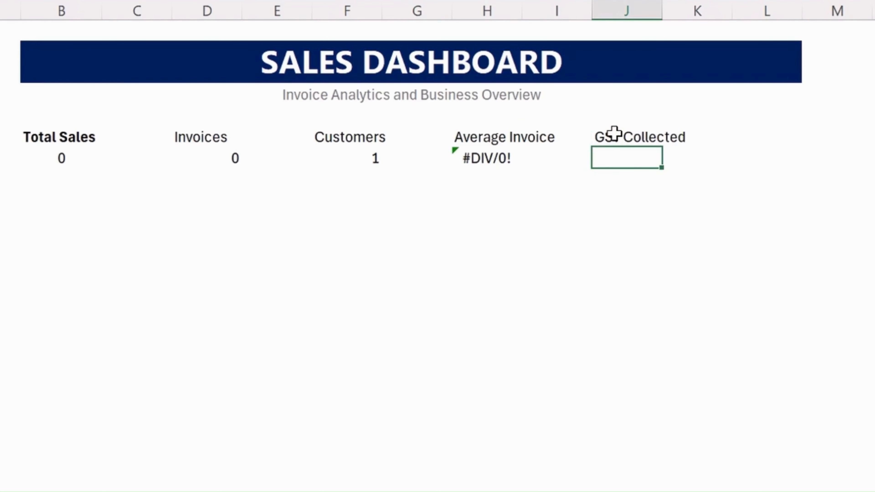
Step: Enter a SUM formula in J7 that totals the GST column cells from E2 down on the Invoice Database sheet
{"action": "type", "text": "=s"}
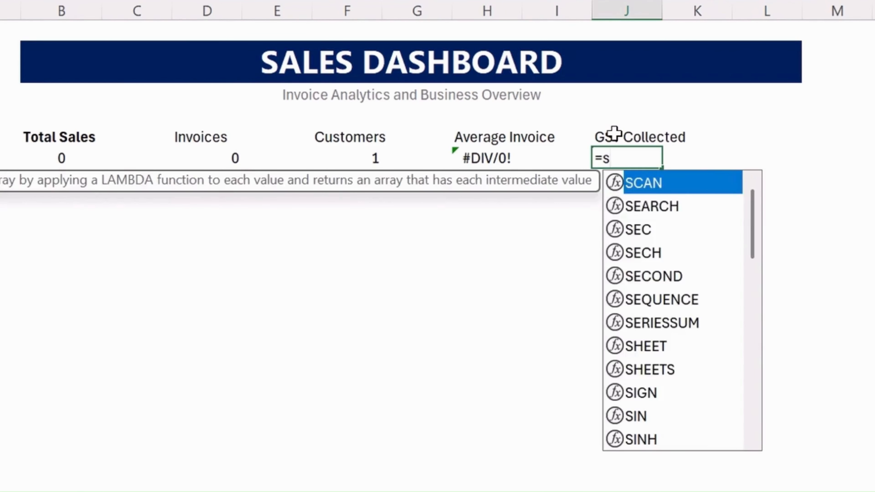
{"action": "type", "text": "um"}
{"action": "key", "text": "Tab"}
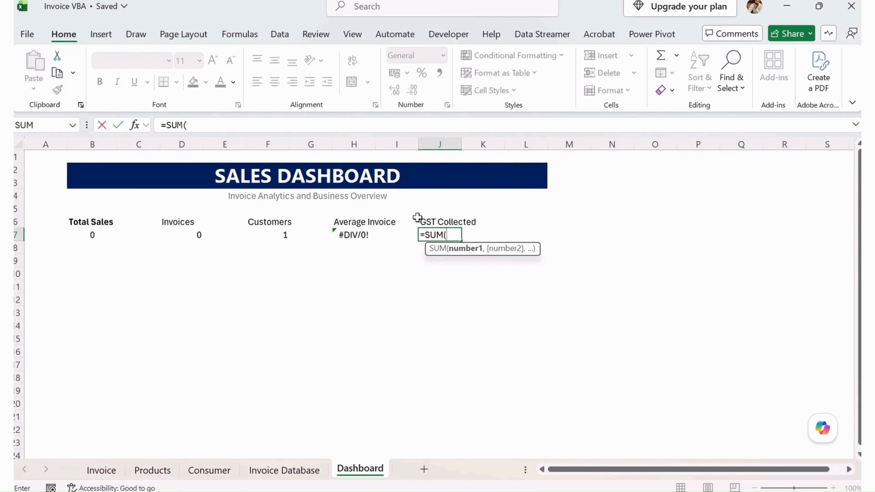
{"action": "left_click", "coordinate": [284, 470]}
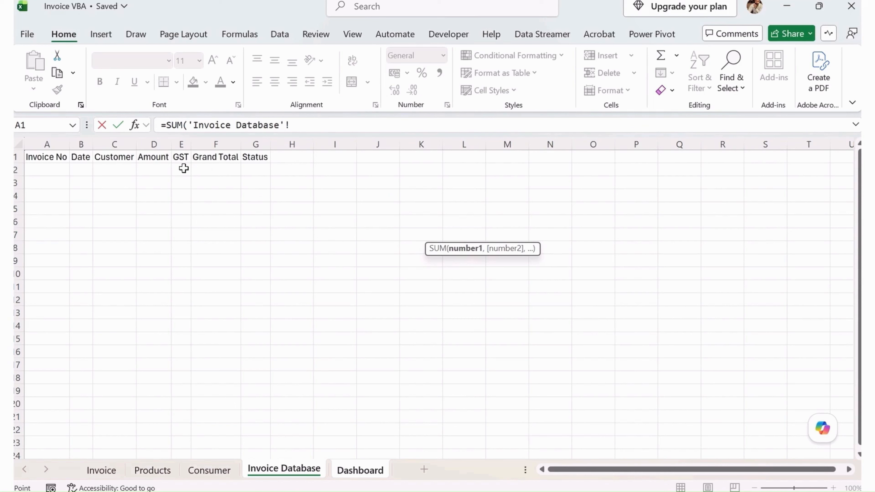
{"action": "left_click_drag", "start_coordinate": [183, 168], "coordinate": [178, 442]}
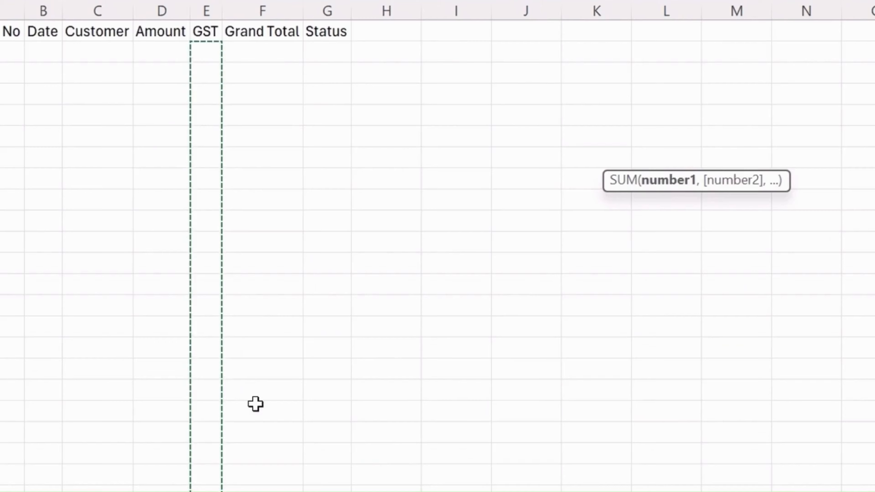
{"action": "key", "text": "Return"}
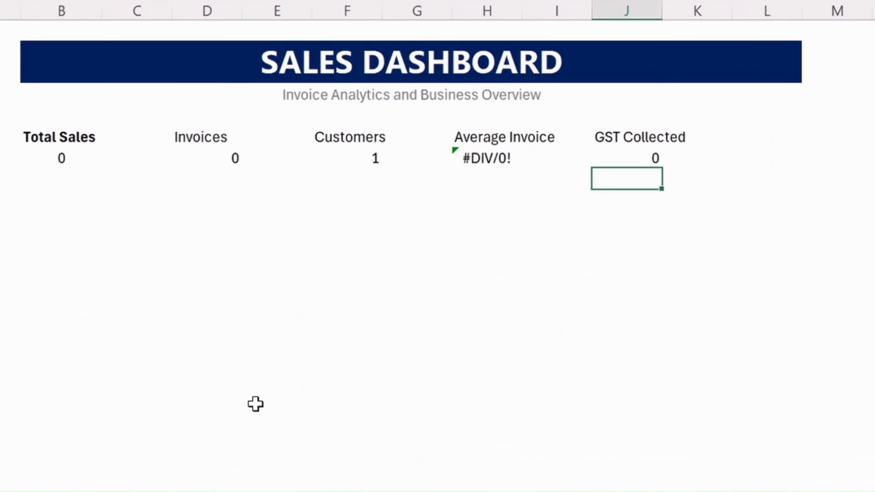
Step: Enter the label "Highest Invoice" in cell L6
{"action": "key", "text": "Up"}
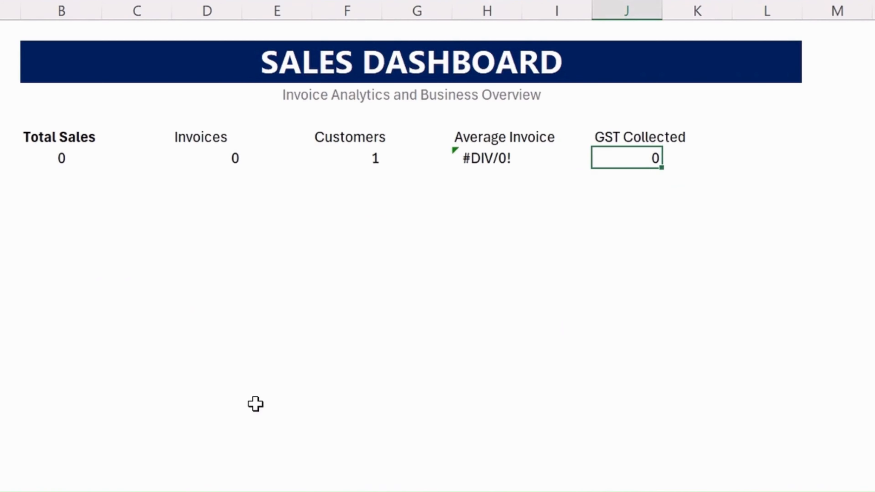
{"action": "key", "text": "Right"}
{"action": "key", "text": "Right"}
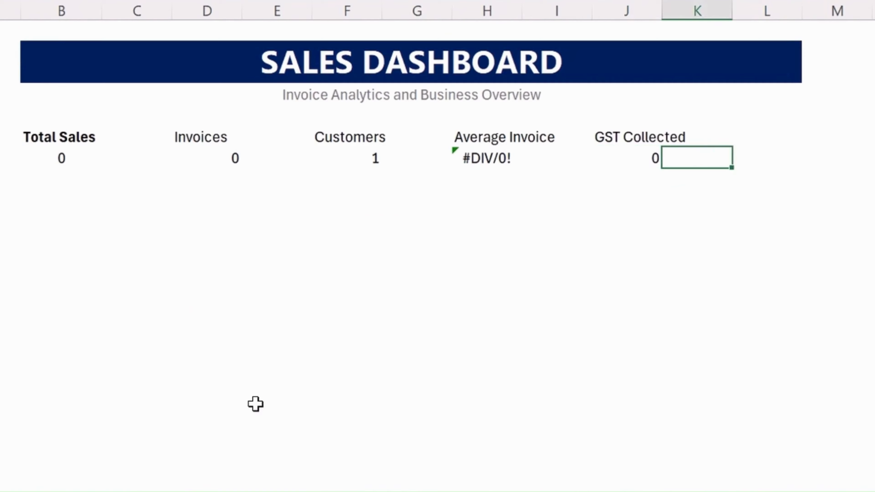
{"action": "key", "text": "Up"}
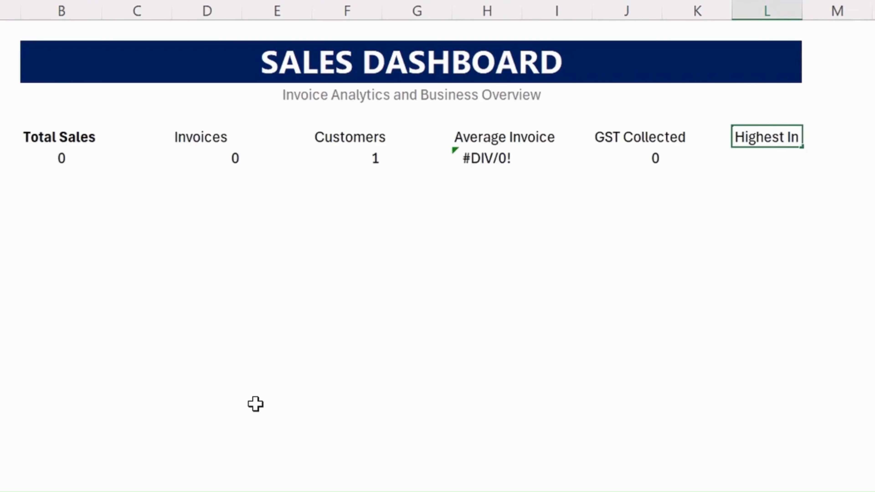
{"action": "type", "text": "Highest Invoice"}
{"action": "key", "text": "Return"}
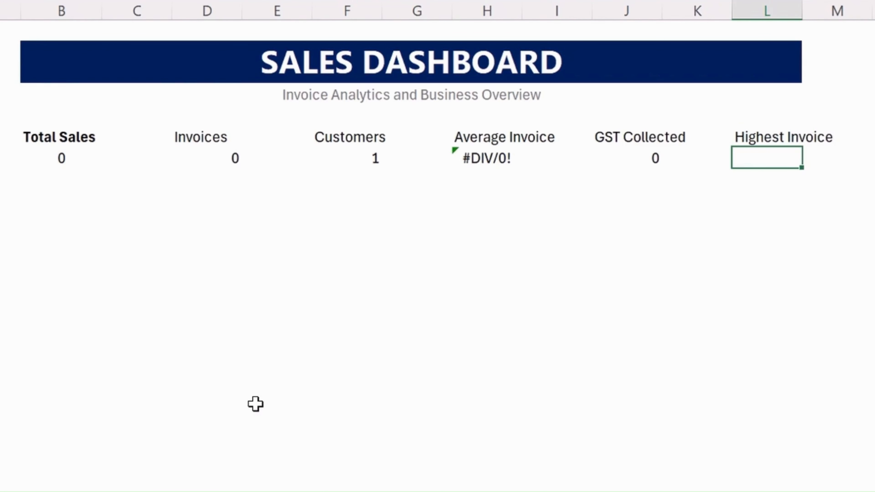
Step: Enter a MAX formula in L7 over the Grand Total range F2:F22 on the Invoice Database sheet
{"action": "type", "text": "=Max"}
{"action": "key", "text": "Tab"}
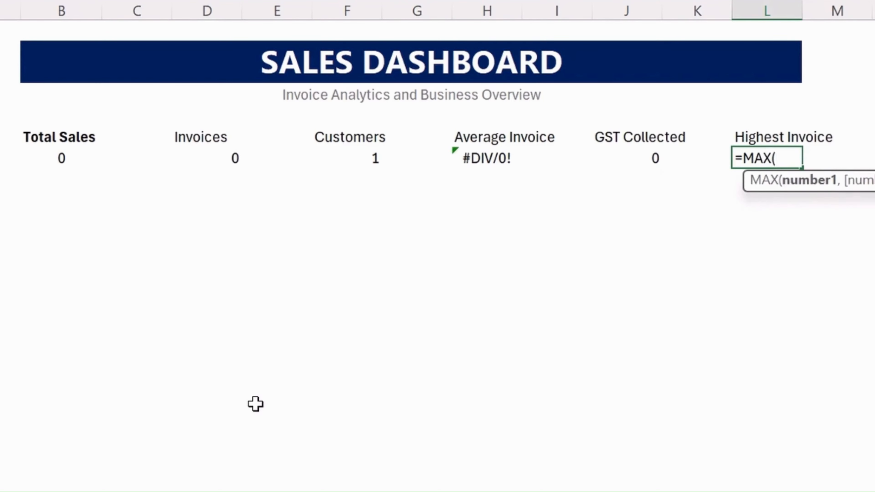
{"action": "left_click", "coordinate": [285, 469]}
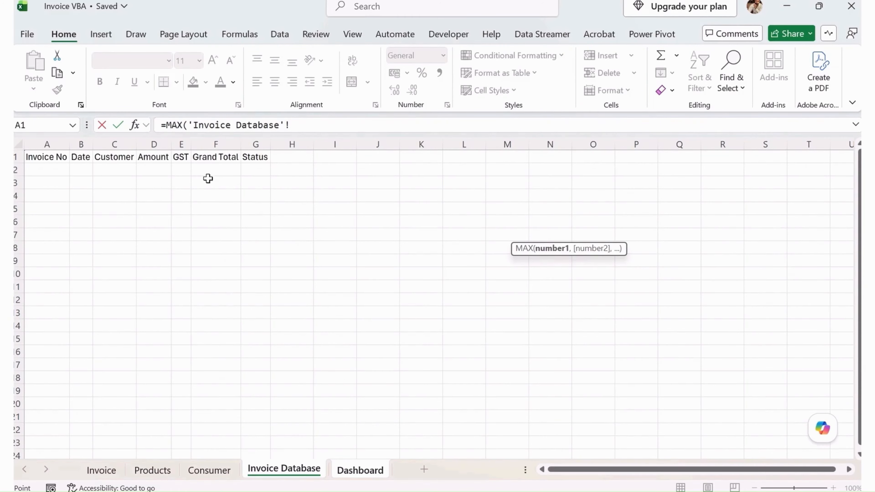
{"action": "left_click_drag", "start_coordinate": [214, 173], "coordinate": [218, 424]}
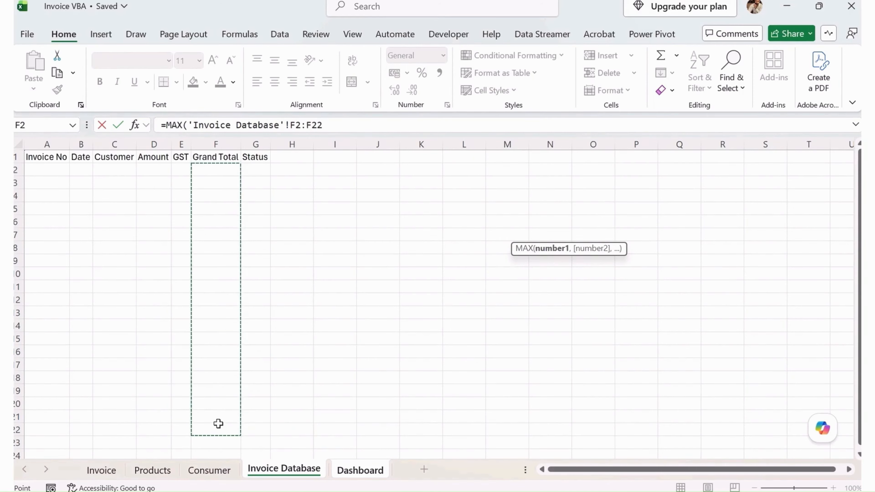
{"action": "key", "text": "Return"}
{"action": "key", "text": "Up"}
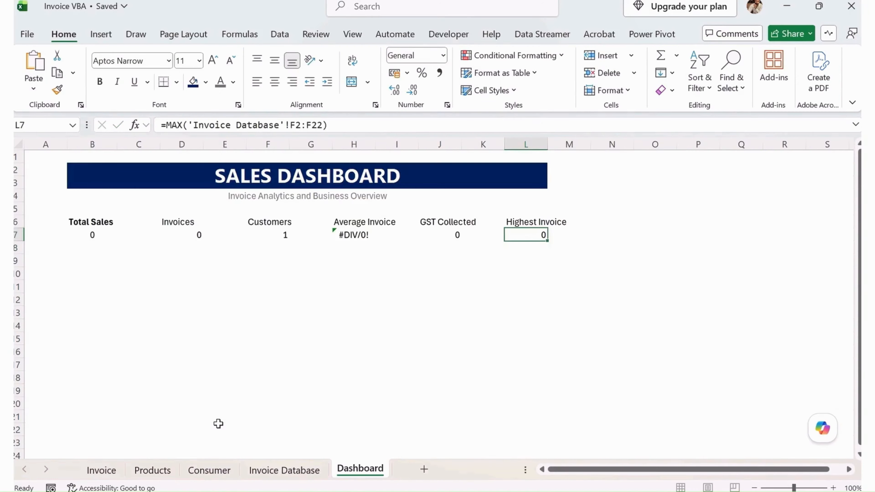
Step: Center the summary labels in B6:L6 horizontally and vertically, and make them all bold
{"action": "key", "text": "Left"}
{"action": "key", "text": "Left"}
{"action": "key", "text": "Left"}
{"action": "key", "text": "Left"}
{"action": "key", "text": "Left"}
{"action": "key", "text": "Left"}
{"action": "key", "text": "Left"}
{"action": "key", "text": "Left"}
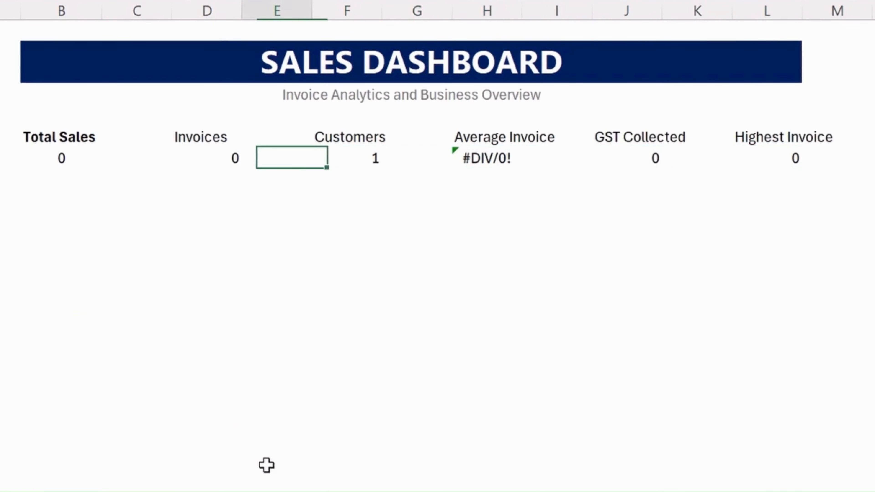
{"action": "key", "text": "Up"}
{"action": "key", "text": "Left"}
{"action": "key", "text": "Left"}
{"action": "key", "text": "shift+Right"}
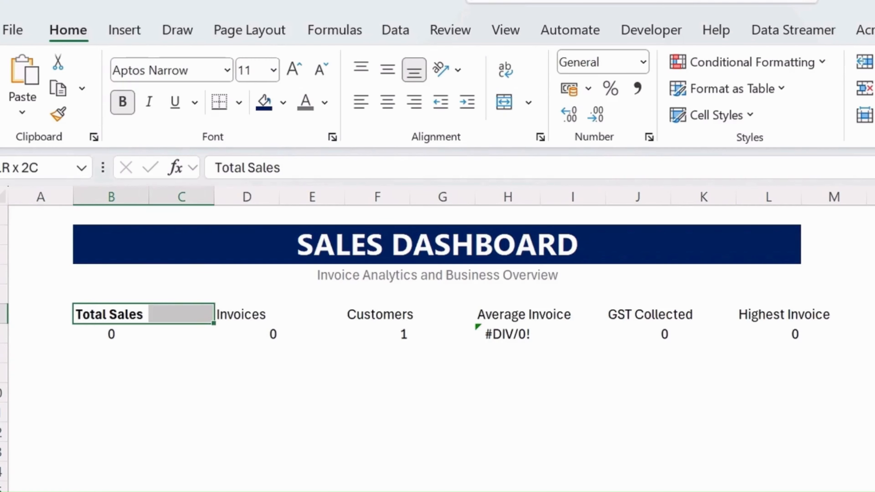
{"action": "key", "text": "shift+Right"}
{"action": "key", "text": "shift+Right"}
{"action": "key", "text": "shift+Right"}
{"action": "key", "text": "shift+Right"}
{"action": "key", "text": "shift+Right"}
{"action": "key", "text": "shift+Right"}
{"action": "key", "text": "shift+Right"}
{"action": "key", "text": "shift+Right"}
{"action": "key", "text": "shift+Right"}
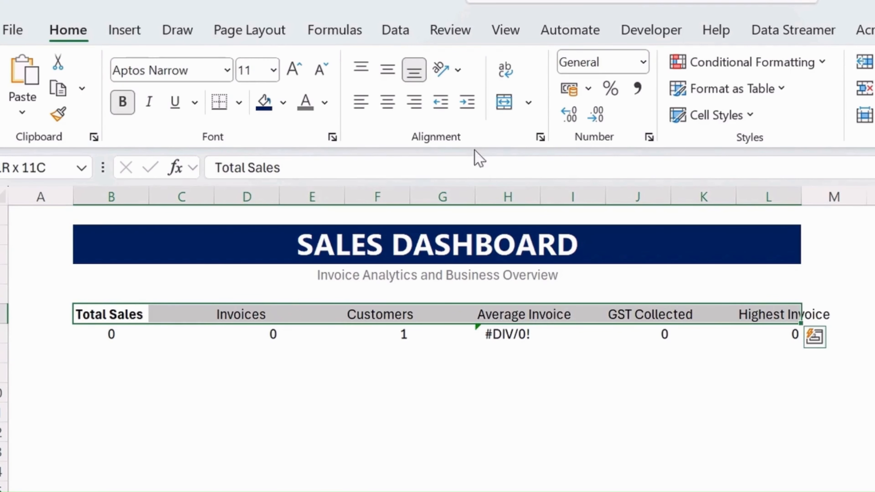
{"action": "left_click", "coordinate": [388, 102]}
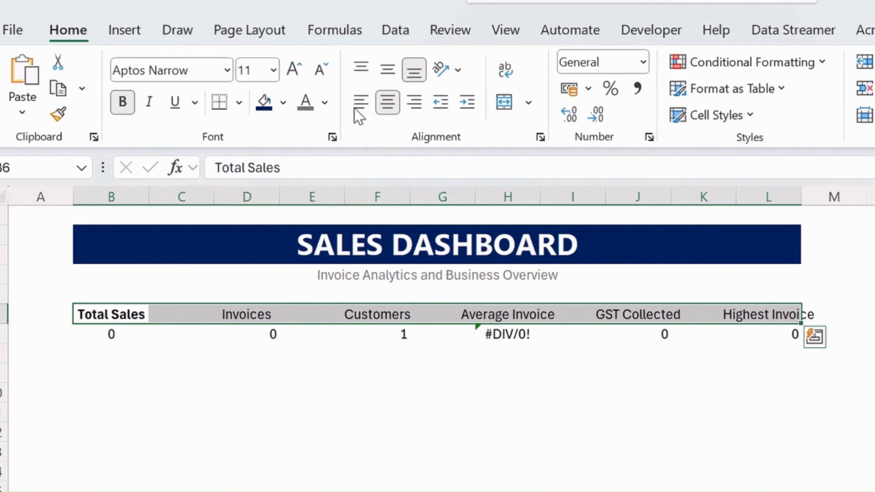
{"action": "left_click", "coordinate": [389, 70]}
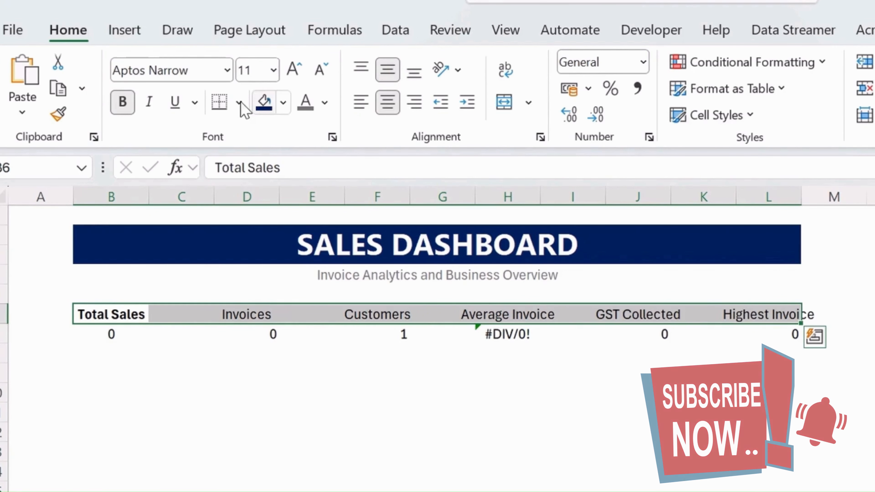
{"action": "left_click", "coordinate": [122, 102]}
{"action": "left_click", "coordinate": [122, 102]}
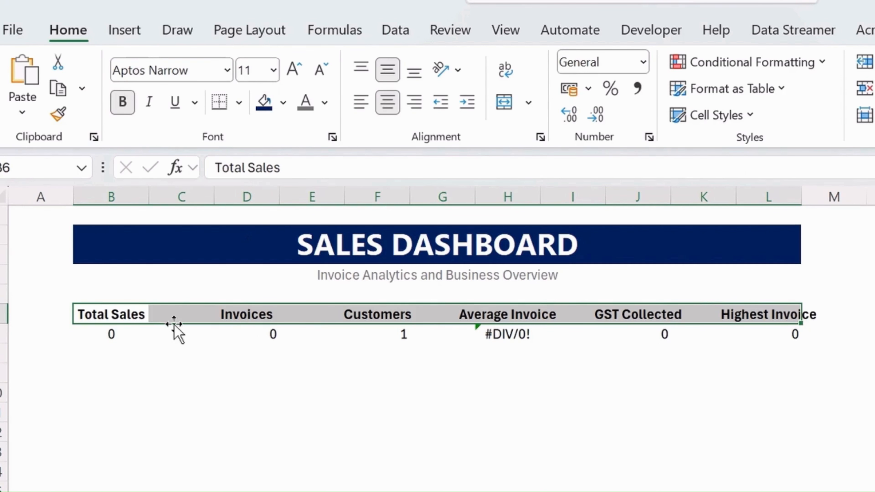
Step: Fill the Total Sales label cell with light blue and the Invoices label cell with light purple
{"action": "left_click", "coordinate": [112, 314]}
{"action": "left_click", "coordinate": [283, 103]}
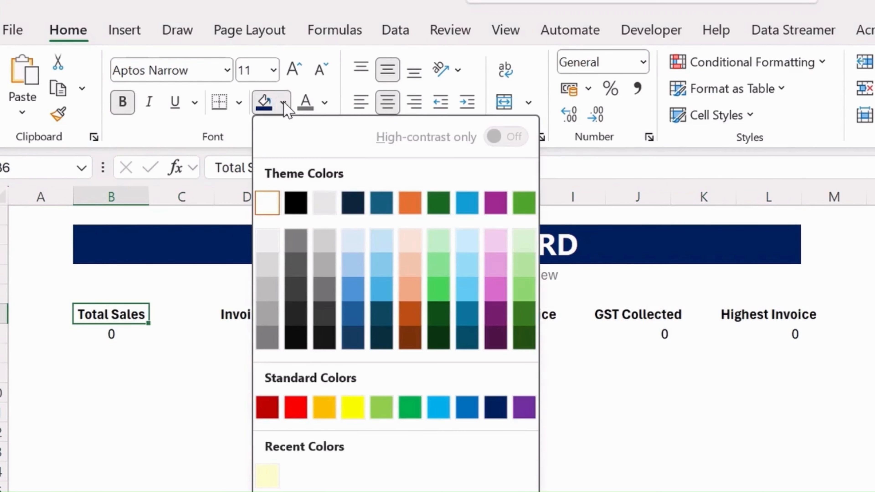
{"action": "left_click", "coordinate": [474, 263]}
{"action": "left_click", "coordinate": [232, 311]}
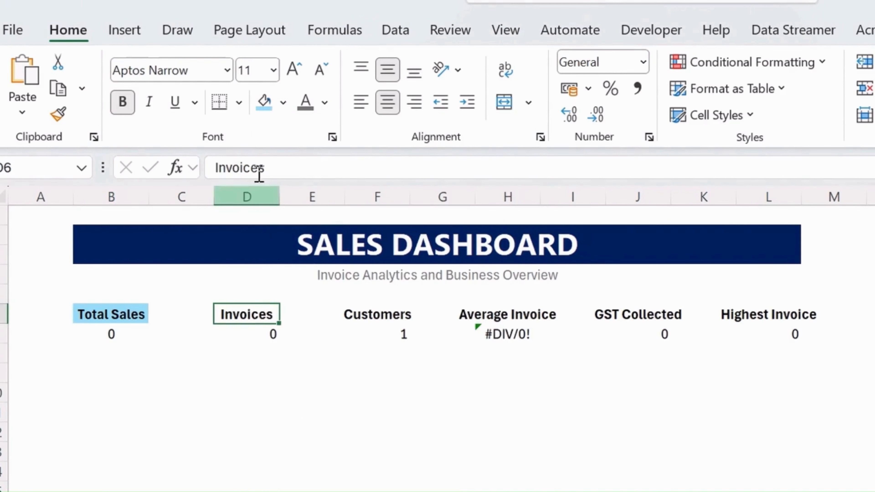
{"action": "left_click", "coordinate": [283, 103]}
{"action": "left_click", "coordinate": [500, 272]}
Step: Fill the Customers label cell with light green and the Average Invoice label cell with medium blue
{"action": "left_click", "coordinate": [361, 314]}
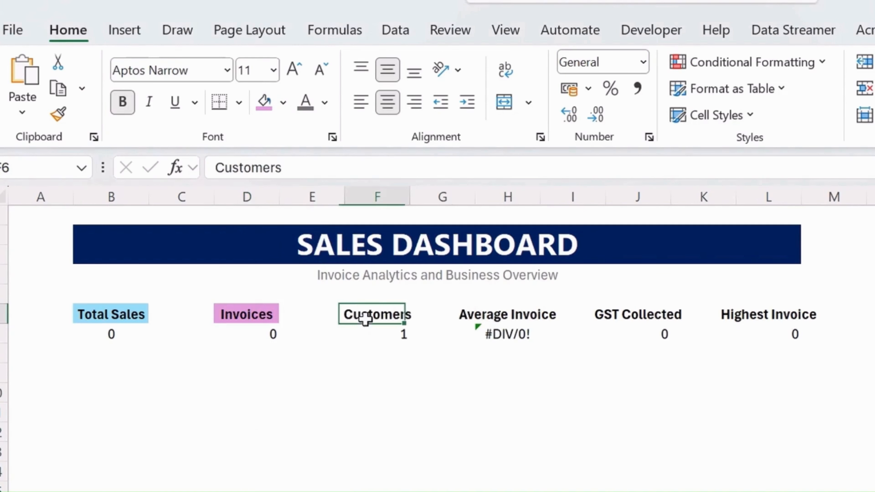
{"action": "left_click", "coordinate": [284, 103]}
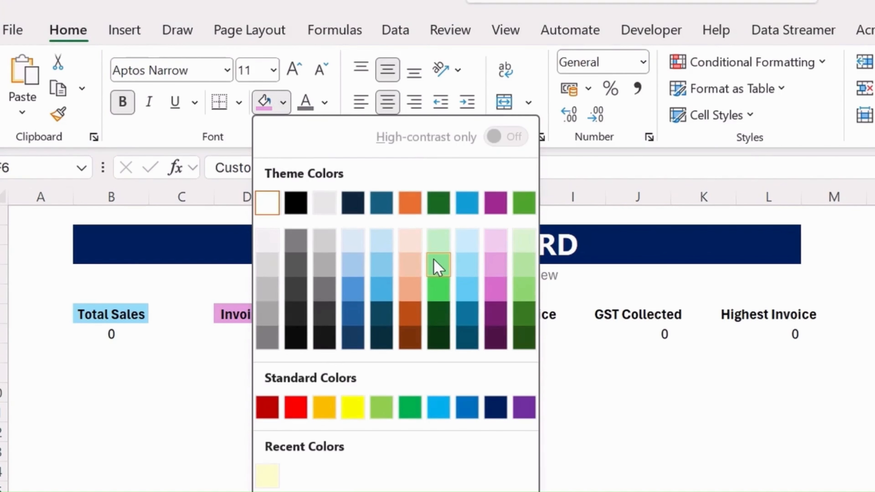
{"action": "left_click", "coordinate": [438, 266]}
{"action": "left_click", "coordinate": [484, 312]}
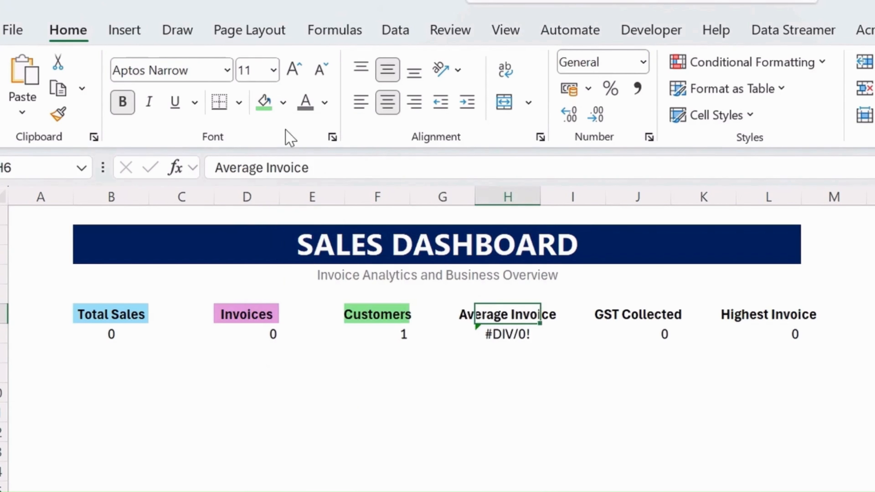
{"action": "left_click", "coordinate": [283, 103]}
{"action": "left_click", "coordinate": [357, 291]}
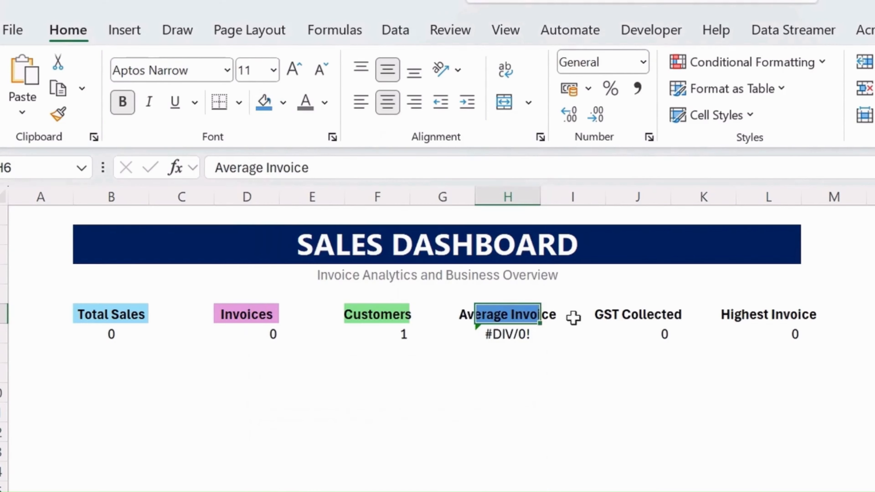
Step: Fill the GST Collected label cell with dark gray and the Highest Invoice label cell with dark green
{"action": "left_click", "coordinate": [588, 312]}
{"action": "left_click", "coordinate": [613, 312]}
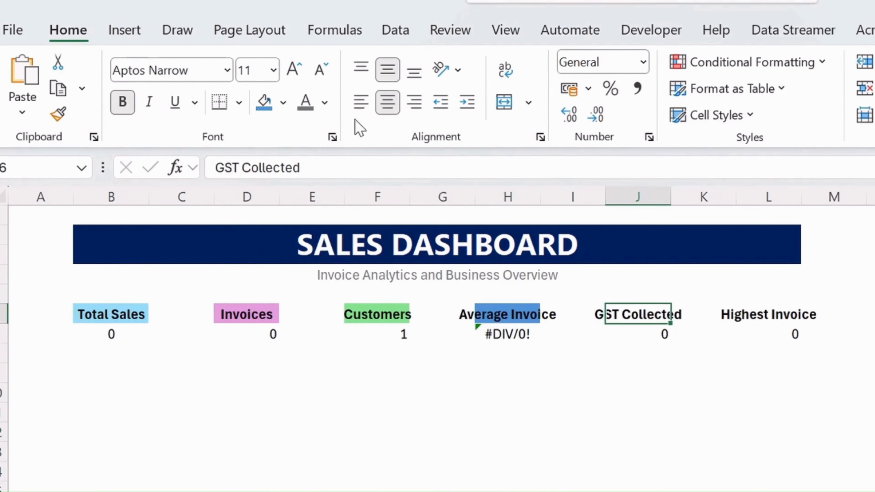
{"action": "left_click", "coordinate": [283, 103]}
{"action": "left_click", "coordinate": [328, 287]}
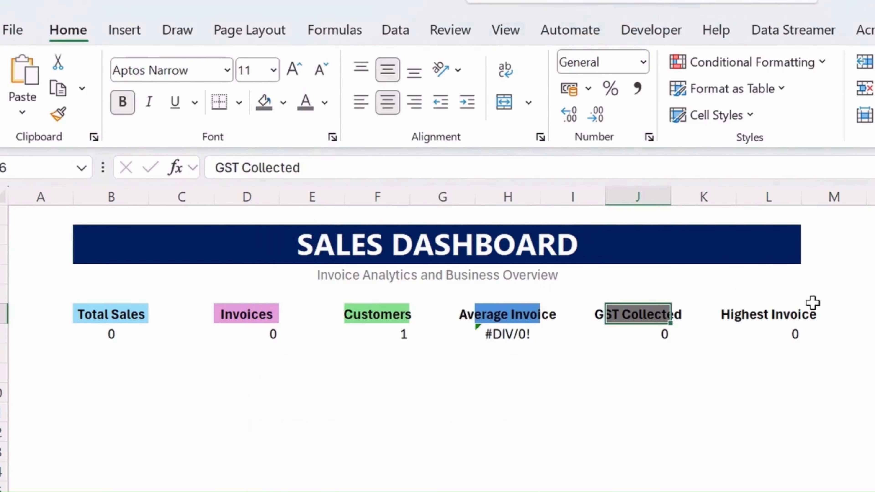
{"action": "left_click", "coordinate": [763, 314]}
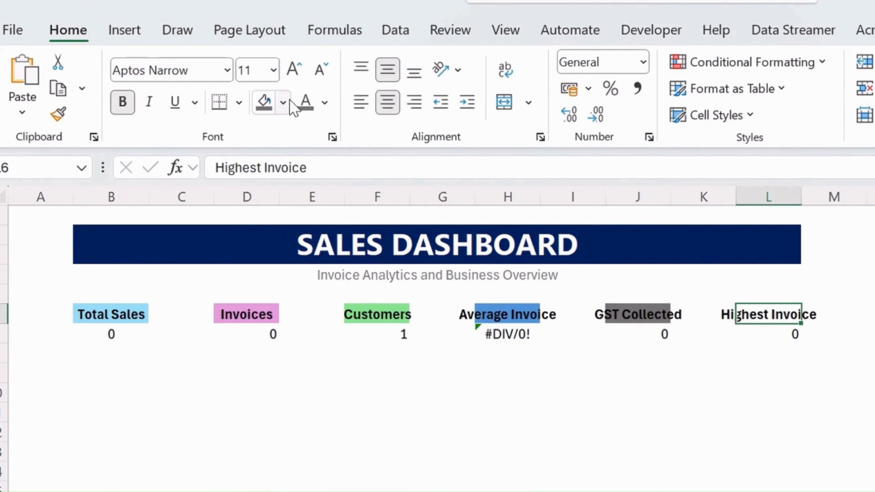
{"action": "left_click", "coordinate": [283, 103]}
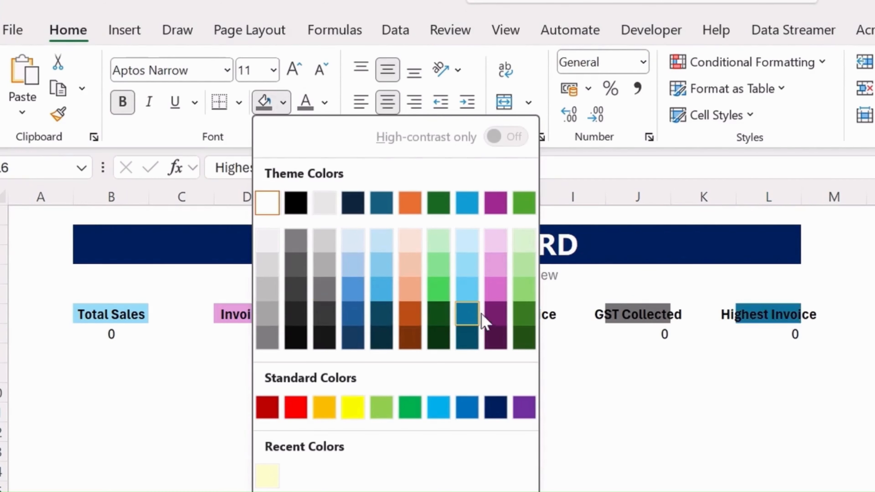
{"action": "left_click", "coordinate": [525, 319]}
Step: Try widening column L to fit the Highest Invoice label, and undo the width change
{"action": "left_click", "coordinate": [733, 321]}
{"action": "left_click_drag", "start_coordinate": [762, 319], "coordinate": [95, 309]}
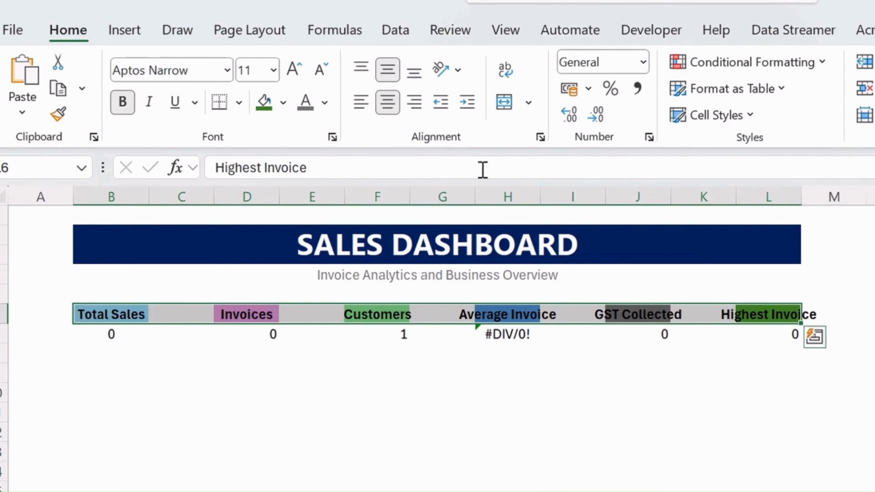
{"action": "left_click", "coordinate": [782, 273]}
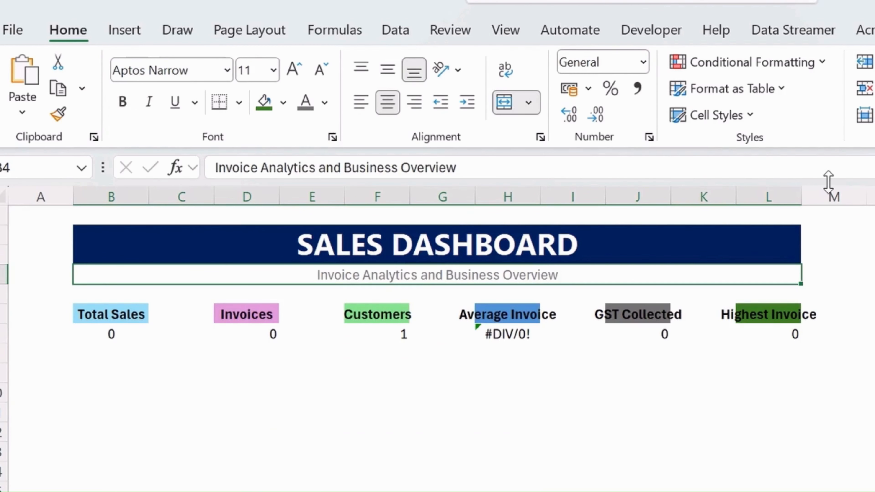
{"action": "left_click", "coordinate": [804, 275]}
{"action": "left_click", "coordinate": [794, 315]}
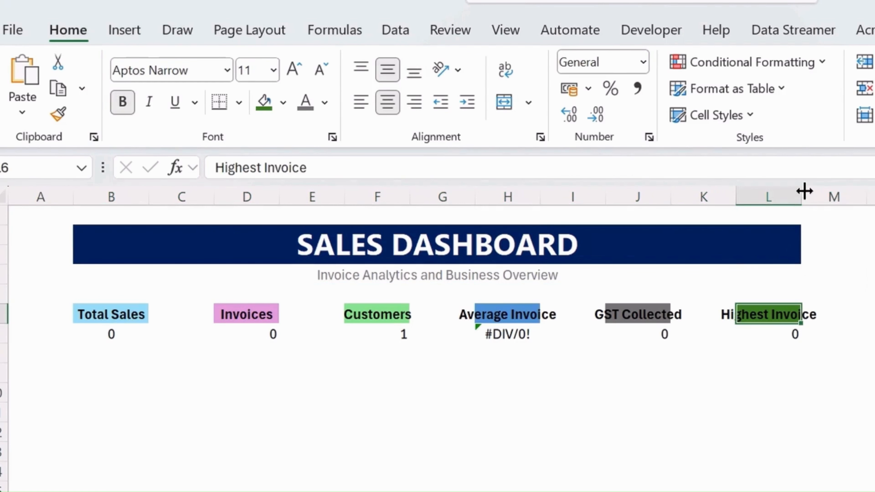
{"action": "left_click_drag", "start_coordinate": [804, 190], "coordinate": [844, 196]}
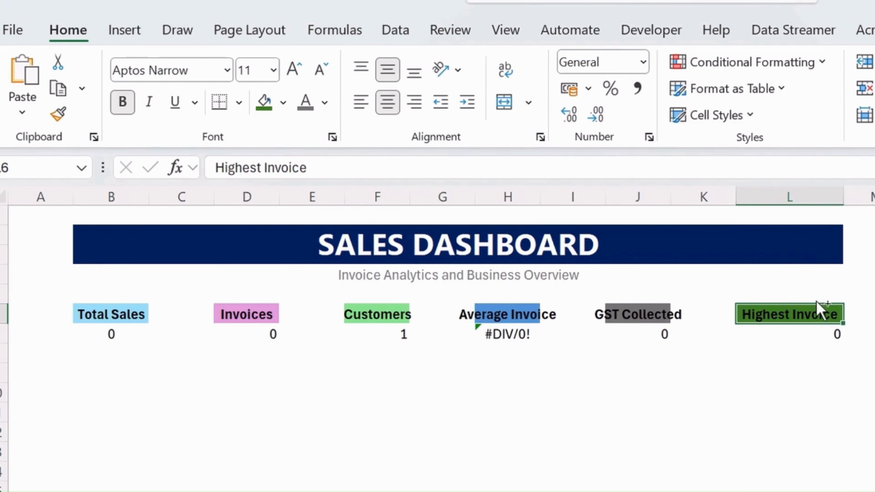
{"action": "key", "text": "ctrl+z"}
{"action": "key", "text": "ctrl+z"}
{"action": "left_click", "coordinate": [737, 386]}
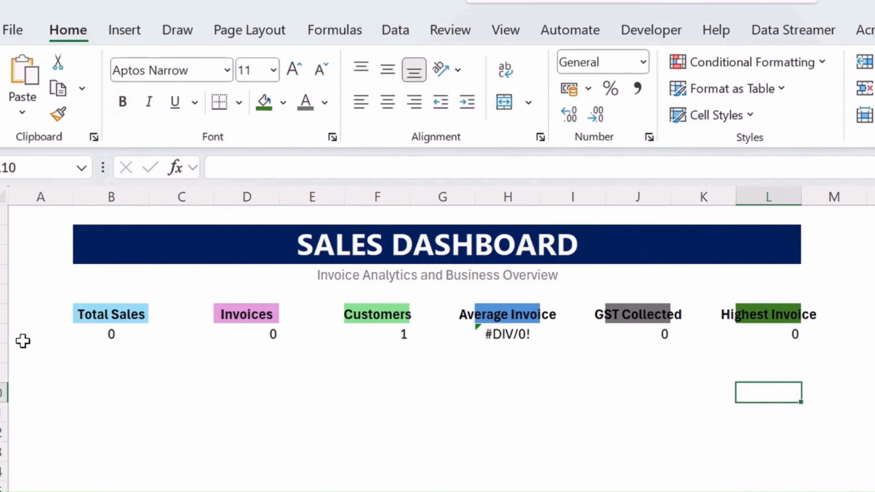
Step: Increase the height of row 6 to about double and wrap the text of the labels in B6:L6
{"action": "left_click_drag", "start_coordinate": [6, 325], "coordinate": [7, 347]}
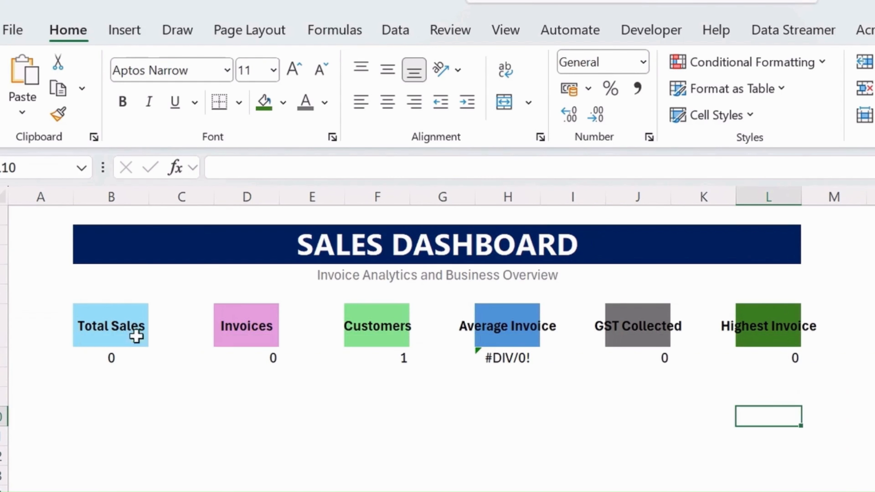
{"action": "left_click", "coordinate": [124, 326]}
{"action": "left_click", "coordinate": [772, 319], "text": "shift"}
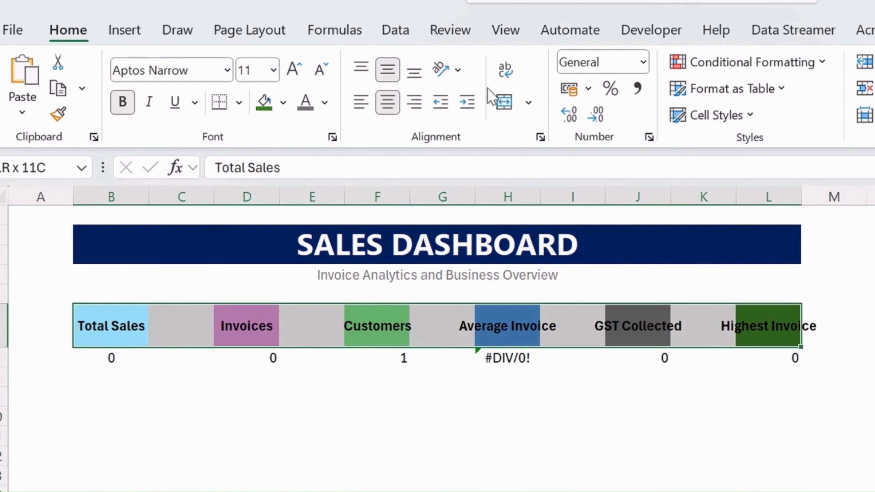
{"action": "left_click", "coordinate": [507, 69]}
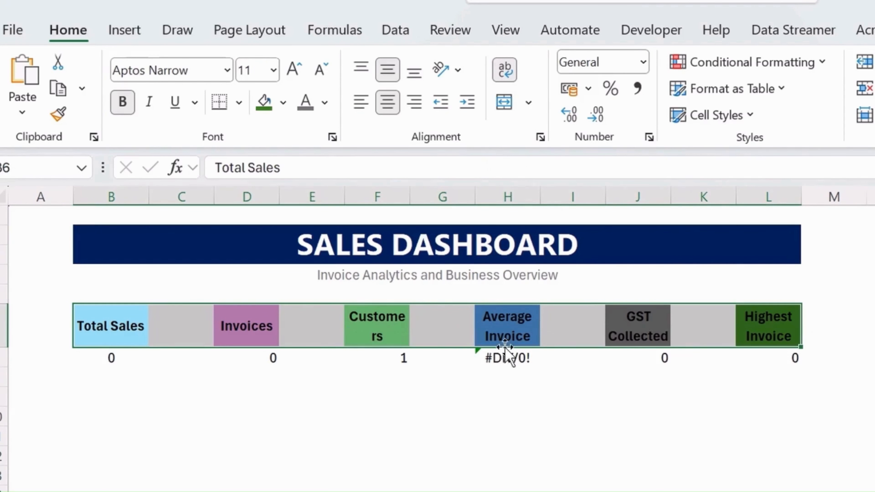
Step: Widen column F slightly so the Customers label fits on one line
{"action": "left_click", "coordinate": [488, 374]}
{"action": "left_click_drag", "start_coordinate": [410, 198], "coordinate": [422, 198]}
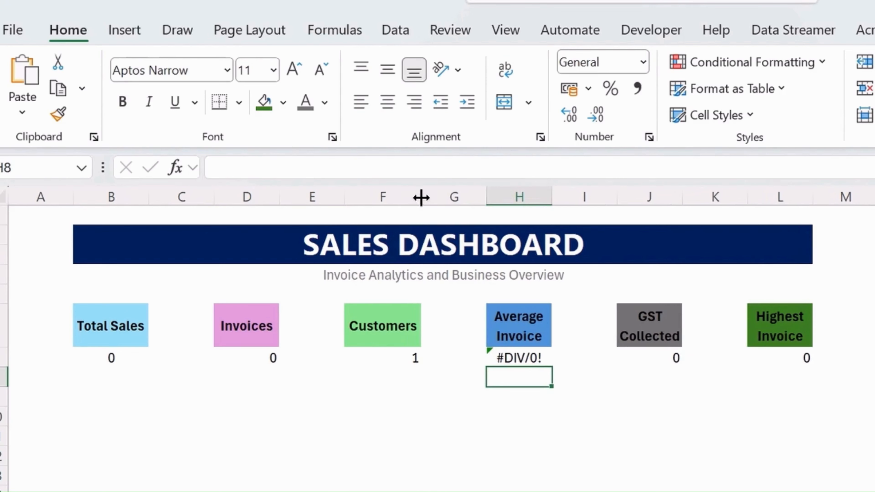
{"action": "left_click", "coordinate": [382, 328]}
Step: Center the summary values in B7:L7 horizontally and set their font size to 18
{"action": "left_click_drag", "start_coordinate": [109, 357], "coordinate": [801, 357]}
{"action": "left_click", "coordinate": [384, 104]}
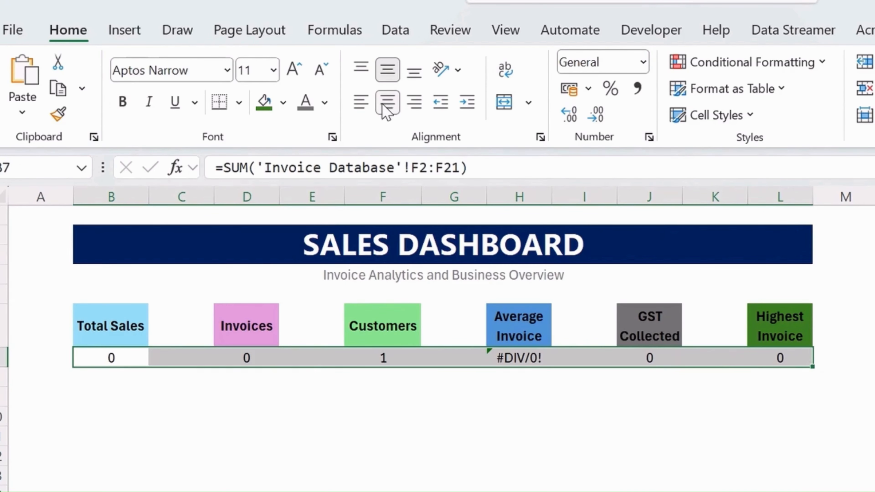
{"action": "left_click", "coordinate": [293, 70]}
{"action": "left_click", "coordinate": [294, 70]}
{"action": "left_click", "coordinate": [293, 69]}
{"action": "left_click", "coordinate": [293, 70]}
{"action": "left_click", "coordinate": [294, 70]}
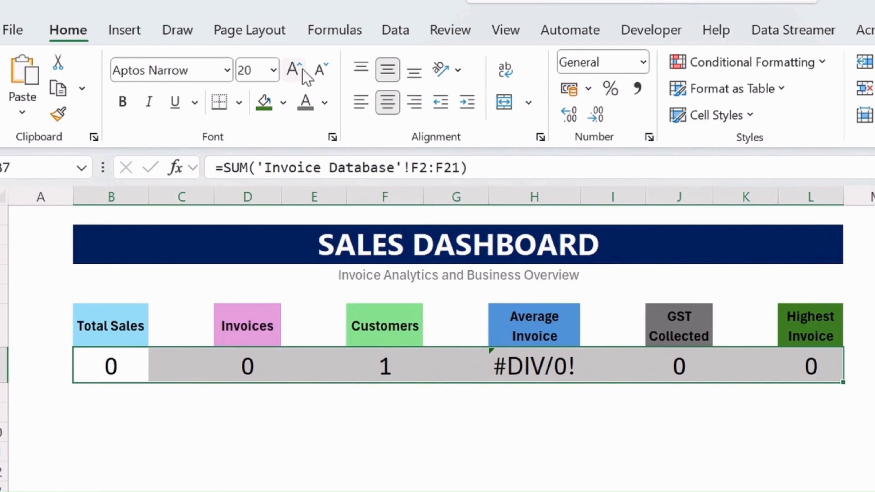
{"action": "left_click", "coordinate": [322, 73]}
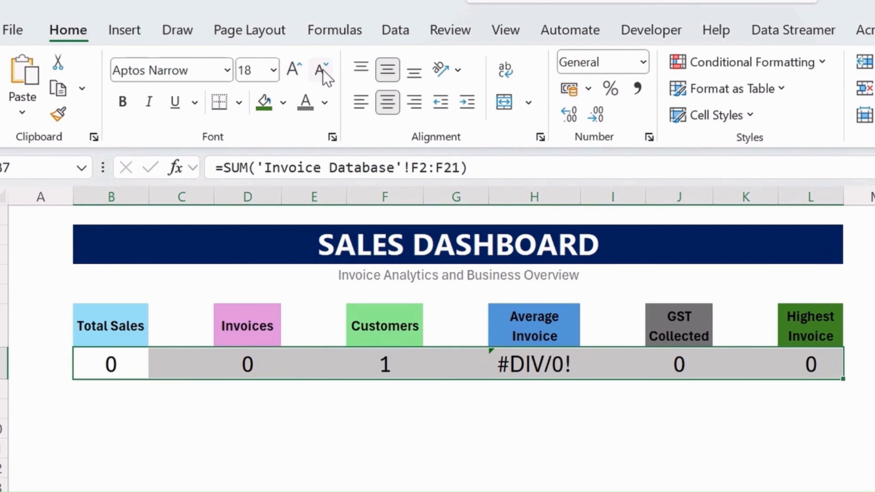
{"action": "left_click", "coordinate": [410, 421]}
Step: Set the font color of the summary labels in B6:L6 to white
{"action": "left_click", "coordinate": [660, 324]}
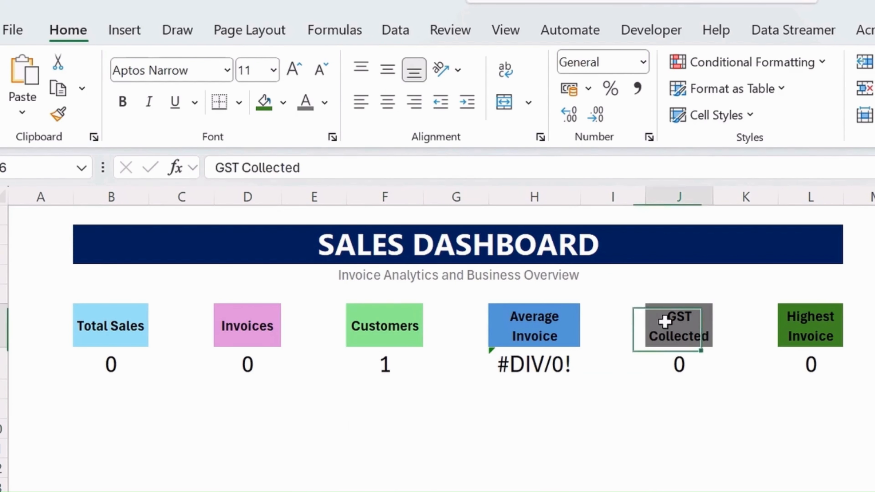
{"action": "left_click", "coordinate": [95, 316]}
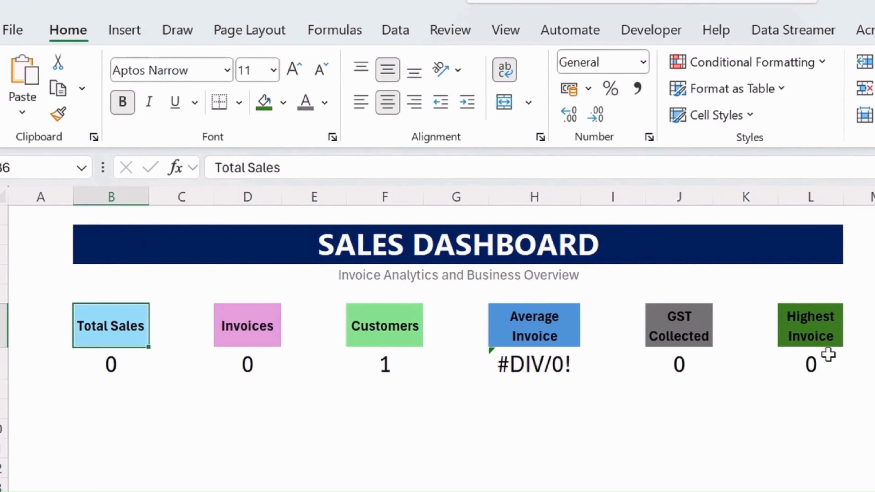
{"action": "left_click", "coordinate": [817, 336], "text": "shift"}
{"action": "left_click", "coordinate": [325, 103]}
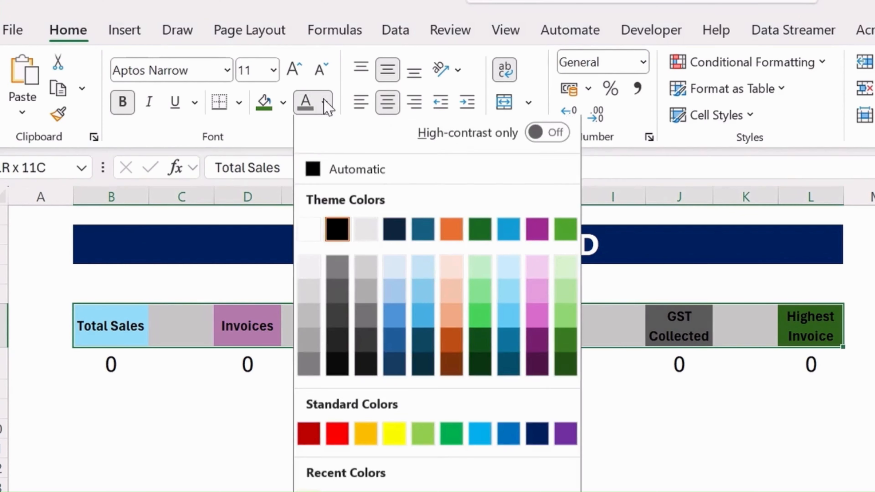
{"action": "left_click", "coordinate": [309, 230]}
{"action": "left_click", "coordinate": [506, 422]}
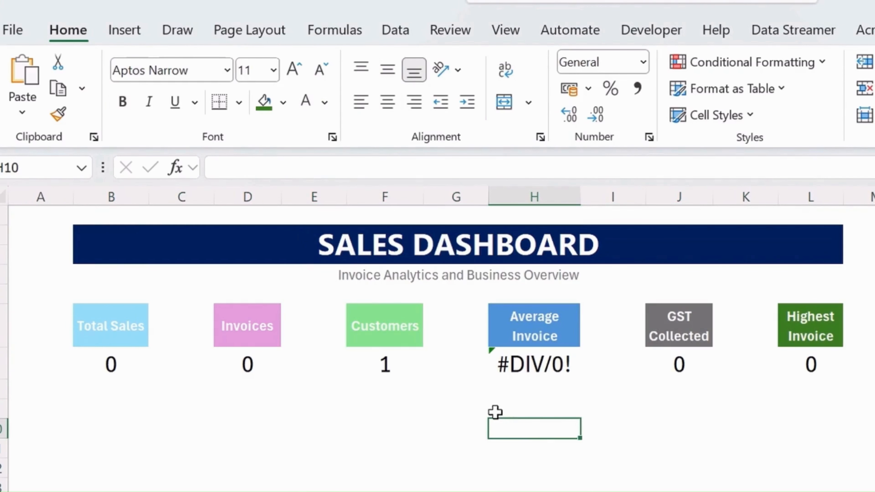
Step: Change the fill of the Total Sales label cell B6 to dark orange
{"action": "left_click", "coordinate": [133, 326]}
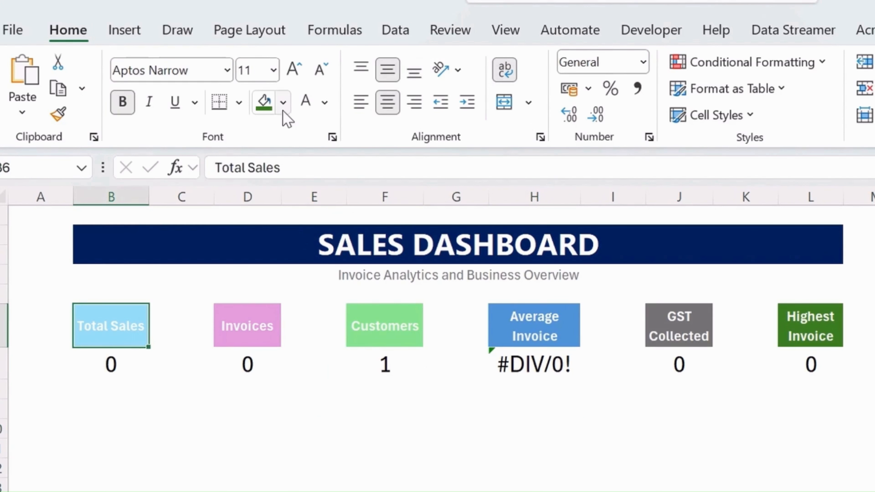
{"action": "left_click", "coordinate": [283, 102]}
{"action": "left_click", "coordinate": [415, 313]}
{"action": "left_click", "coordinate": [244, 302]}
{"action": "left_click", "coordinate": [254, 313]}
{"action": "left_click", "coordinate": [529, 332]}
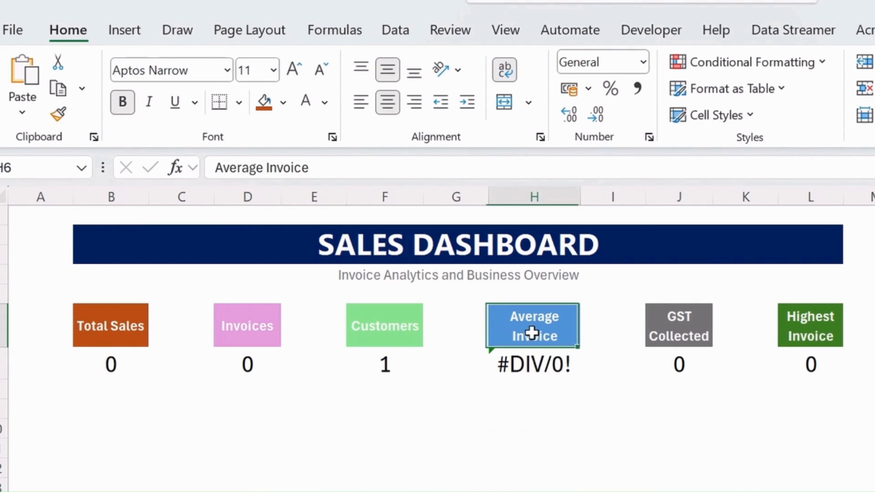
{"action": "left_click", "coordinate": [115, 367]}
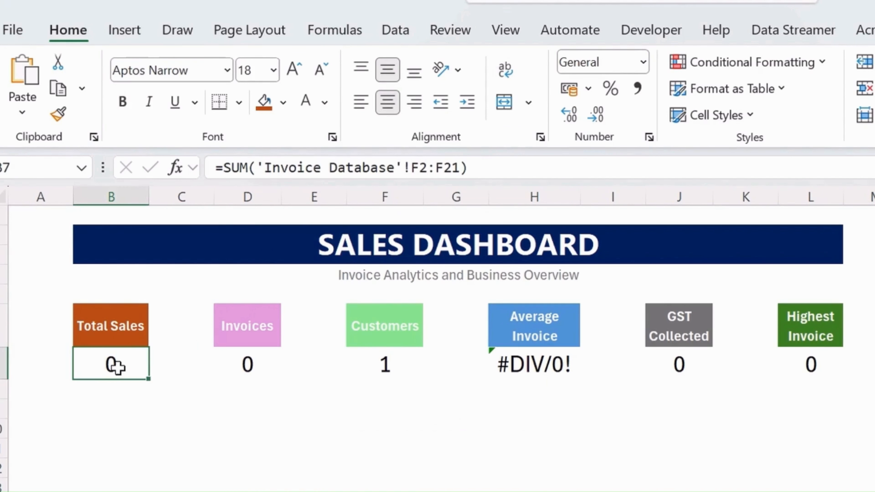
{"action": "left_click", "coordinate": [685, 453]}
Step: Apply All Borders to the Total Sales, Invoices and Customers blocks, each covering the label and its value
{"action": "left_click", "coordinate": [116, 314]}
{"action": "left_click_drag", "start_coordinate": [116, 314], "coordinate": [121, 362]}
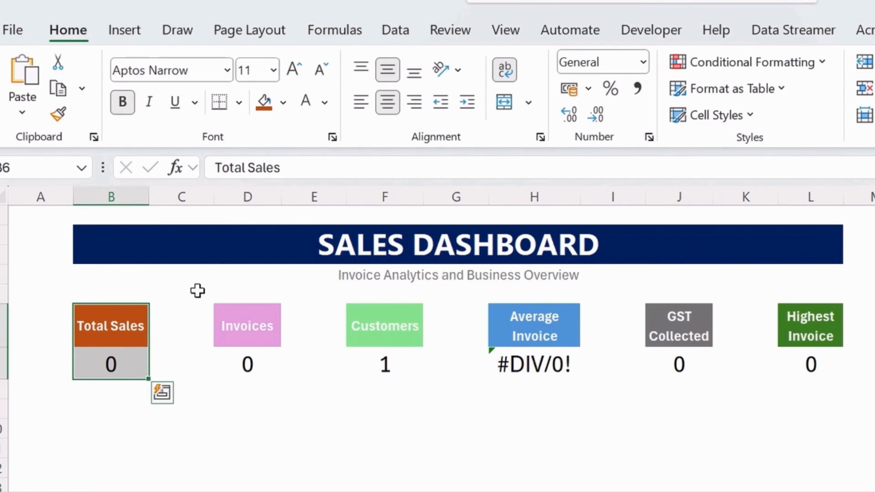
{"action": "left_click", "coordinate": [239, 103]}
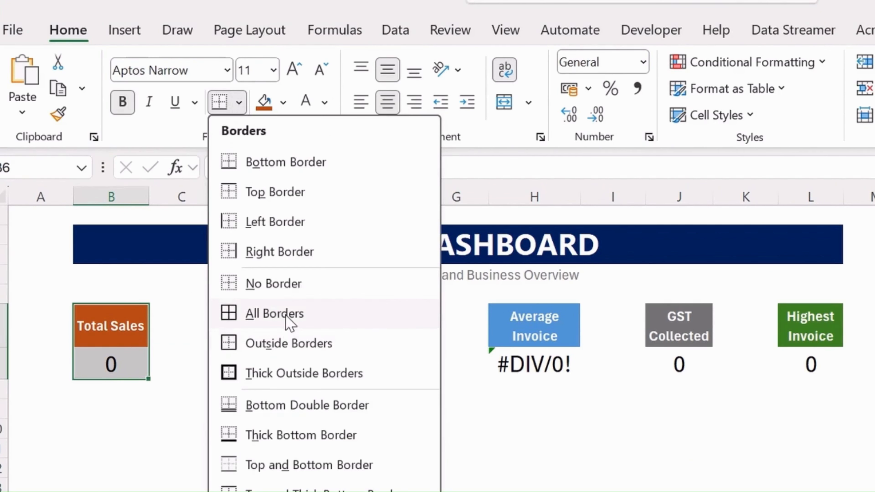
{"action": "left_click", "coordinate": [289, 322]}
{"action": "left_click_drag", "start_coordinate": [269, 319], "coordinate": [255, 360]}
{"action": "left_click", "coordinate": [215, 114]}
{"action": "left_click_drag", "start_coordinate": [348, 327], "coordinate": [383, 362]}
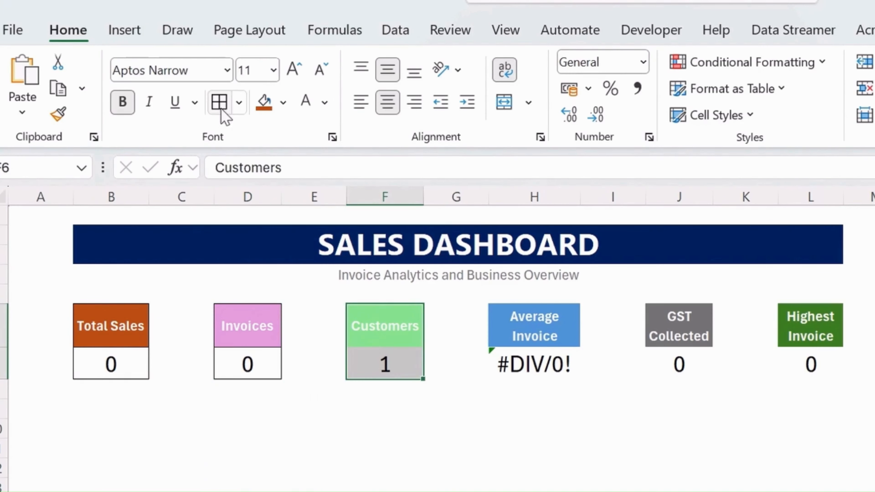
{"action": "left_click", "coordinate": [221, 108]}
Step: Apply All Borders to the Average Invoice, GST Collected and Highest Invoice blocks, covering each label and its value
{"action": "left_click_drag", "start_coordinate": [496, 315], "coordinate": [523, 366]}
{"action": "left_click", "coordinate": [224, 105]}
{"action": "left_click_drag", "start_coordinate": [713, 334], "coordinate": [702, 365]}
{"action": "left_click", "coordinate": [220, 102]}
{"action": "left_click_drag", "start_coordinate": [808, 326], "coordinate": [810, 364]}
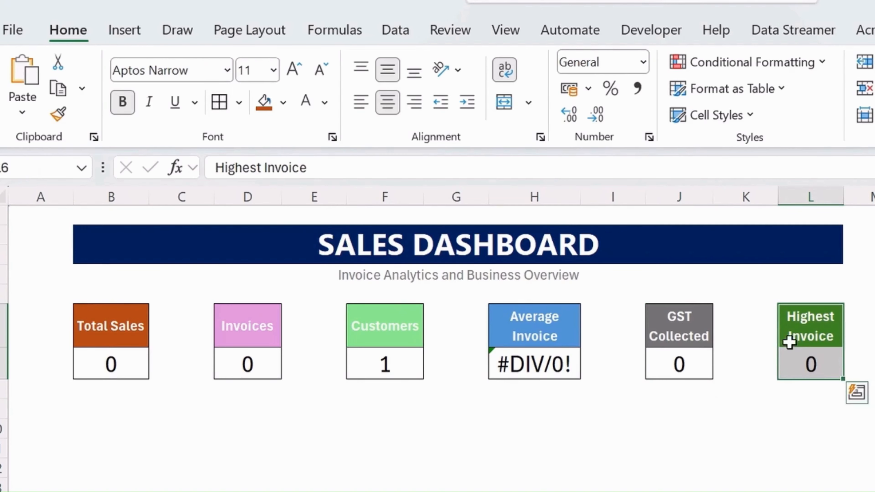
{"action": "left_click", "coordinate": [221, 102]}
{"action": "left_click", "coordinate": [717, 488]}
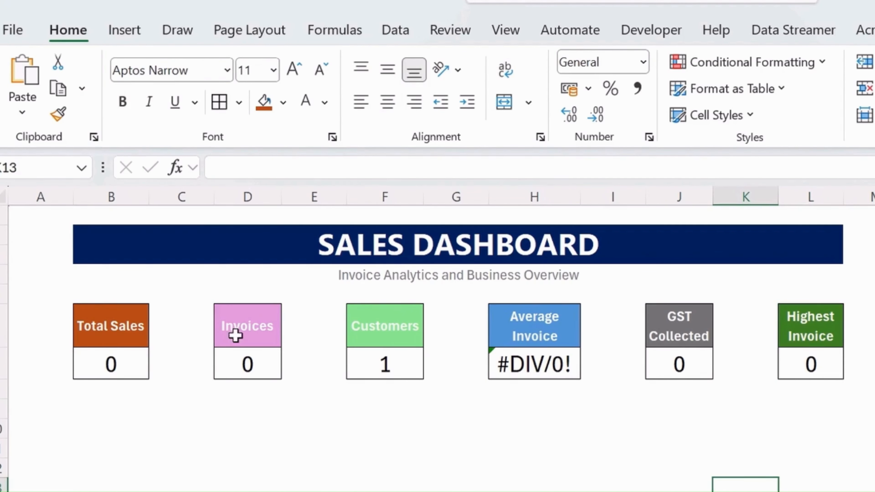
{"action": "left_click", "coordinate": [140, 326]}
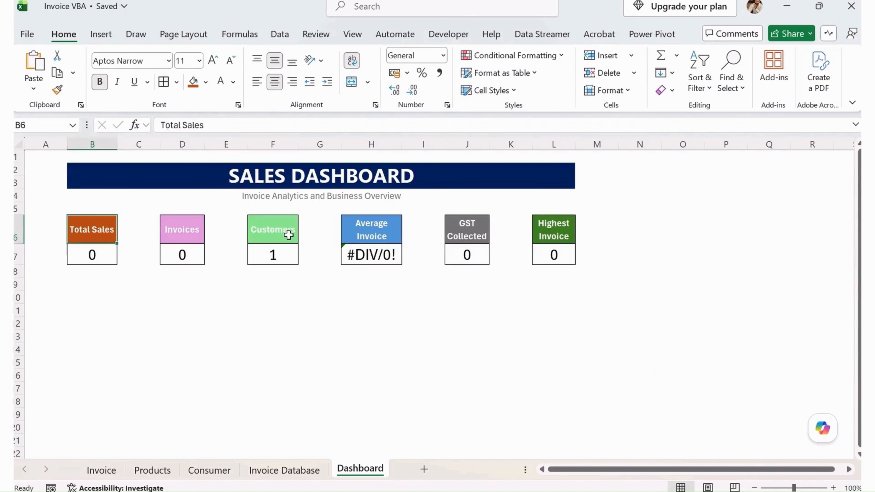
{"action": "left_click", "coordinate": [289, 234]}
{"action": "left_click", "coordinate": [386, 231]}
{"action": "left_click", "coordinate": [466, 231]}
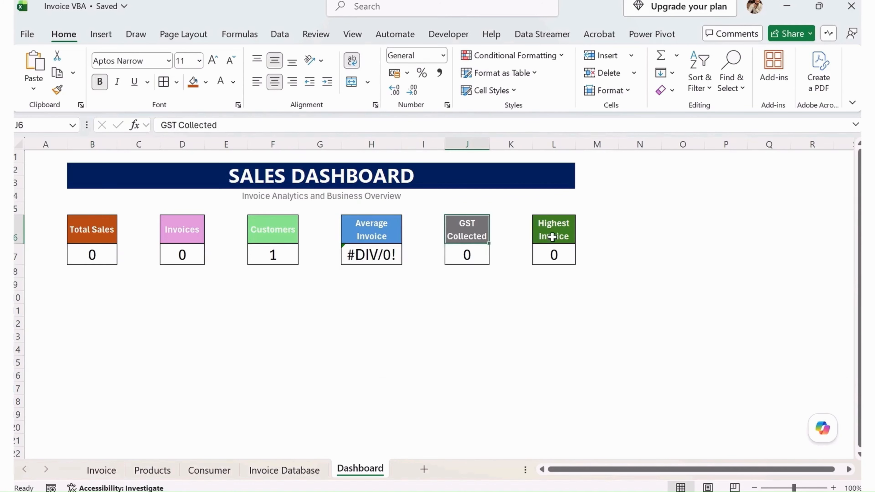
{"action": "left_click", "coordinate": [553, 237]}
{"action": "left_click", "coordinate": [511, 346]}
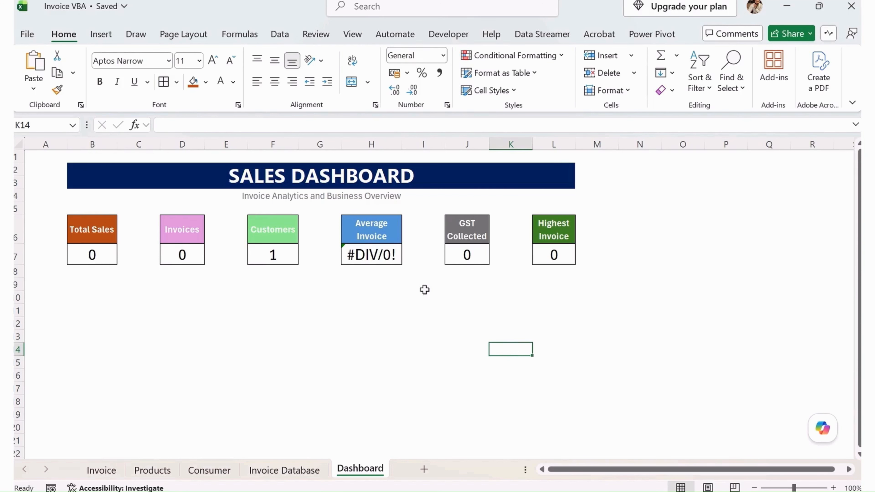
Step: Insert a blank row above the summary labels in row 6
{"action": "left_click", "coordinate": [19, 224]}
{"action": "right_click", "coordinate": [19, 224]}
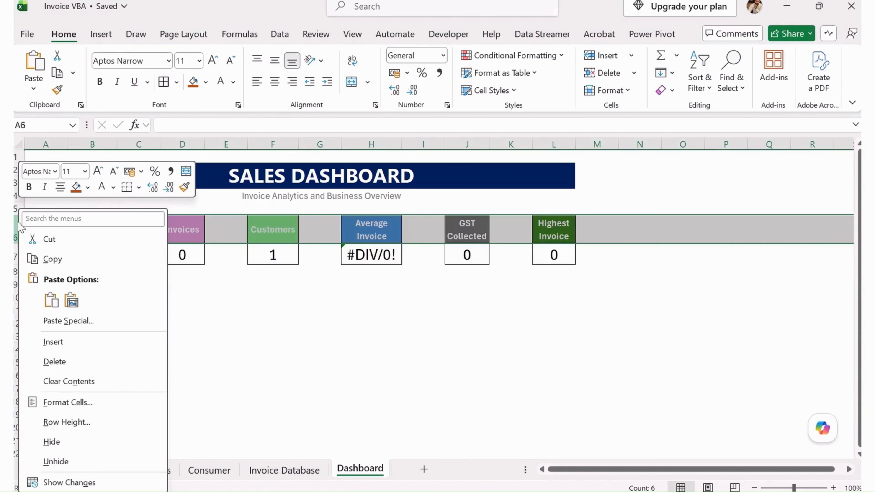
{"action": "left_click", "coordinate": [50, 342]}
{"action": "left_click", "coordinate": [273, 362]}
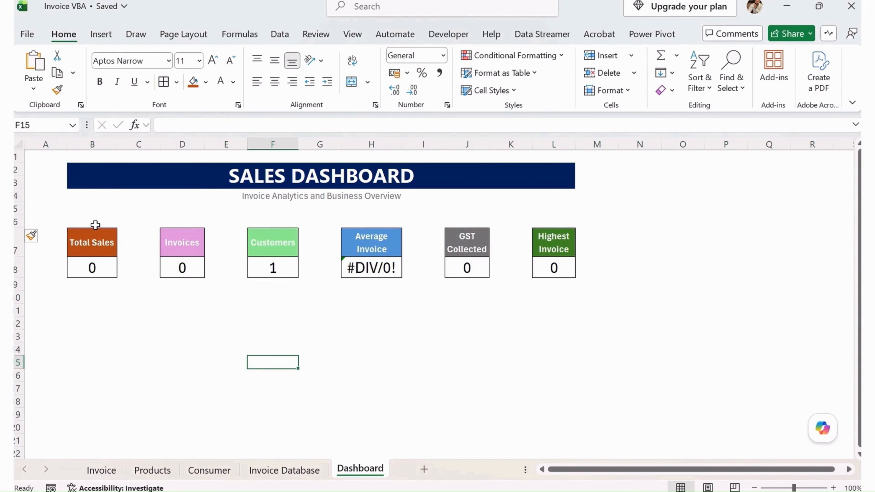
Step: Open the stock icon library for adding an icon to the dashboard
{"action": "left_click", "coordinate": [100, 34]}
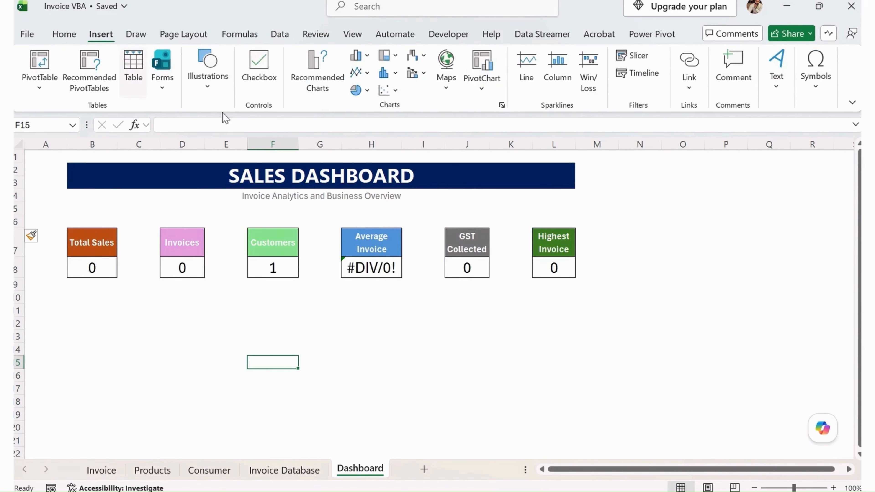
{"action": "left_click", "coordinate": [217, 92]}
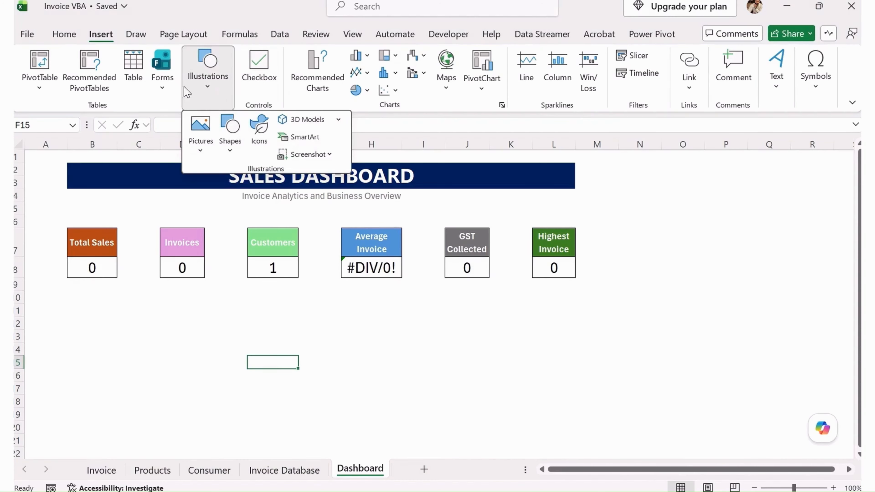
{"action": "left_click", "coordinate": [259, 133]}
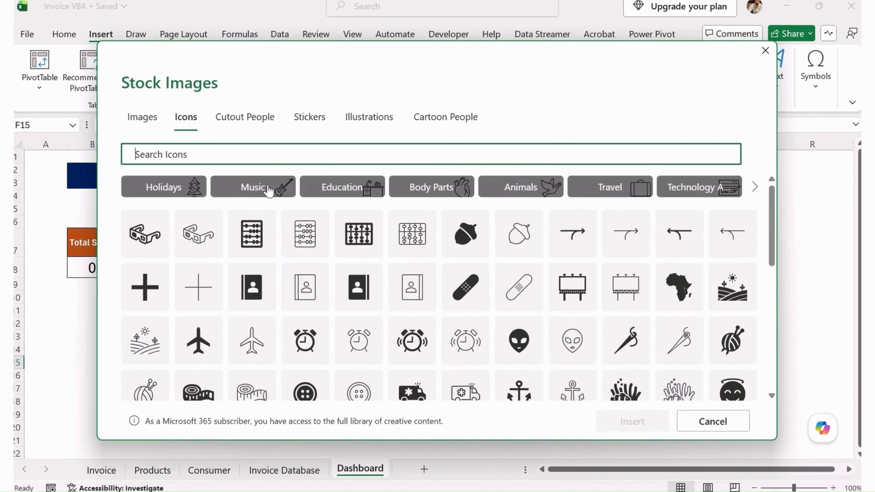
{"action": "type", "text": "amount"}
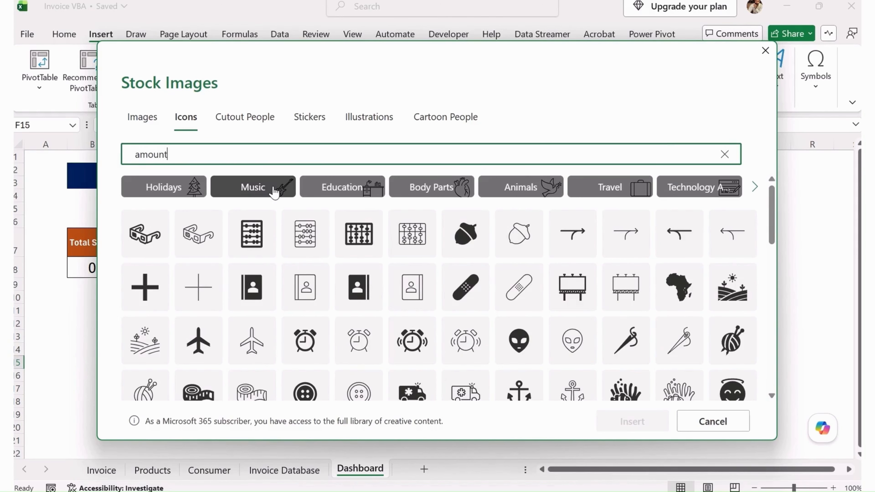
{"action": "key", "text": "BackSpace"}
{"action": "key", "text": "BackSpace"}
{"action": "key", "text": "BackSpace"}
{"action": "key", "text": "BackSpace"}
{"action": "key", "text": "BackSpace"}
{"action": "key", "text": "BackSpace"}
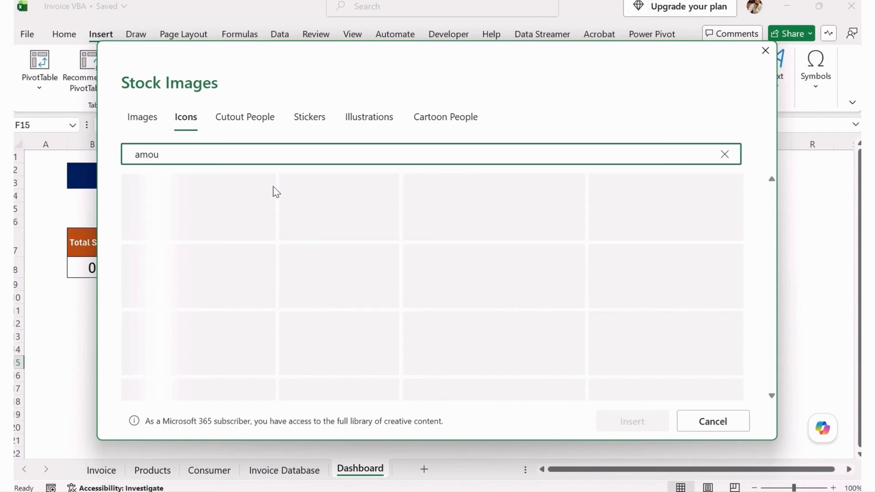
Step: Insert the outlined coin stacks icon found by searching "cost" and fit it above the Total Sales label at about 1.48 cm square
{"action": "type", "text": "cost"}
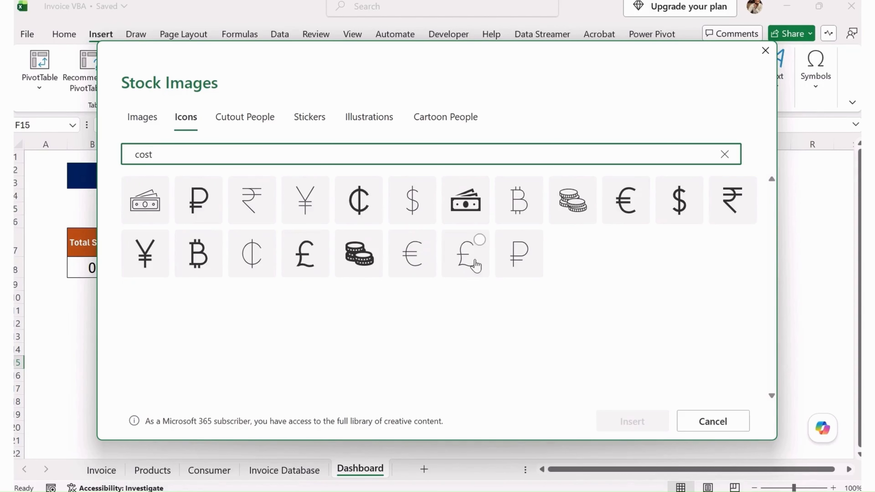
{"action": "left_click", "coordinate": [574, 200]}
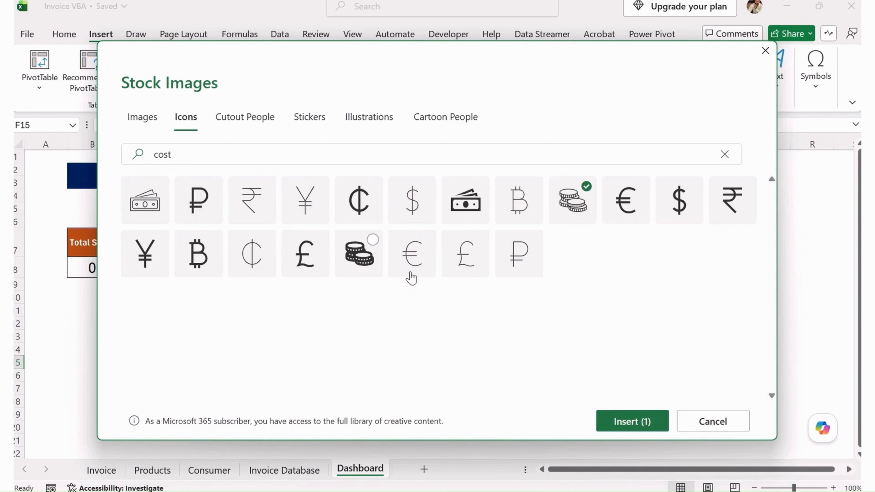
{"action": "left_click", "coordinate": [627, 421]}
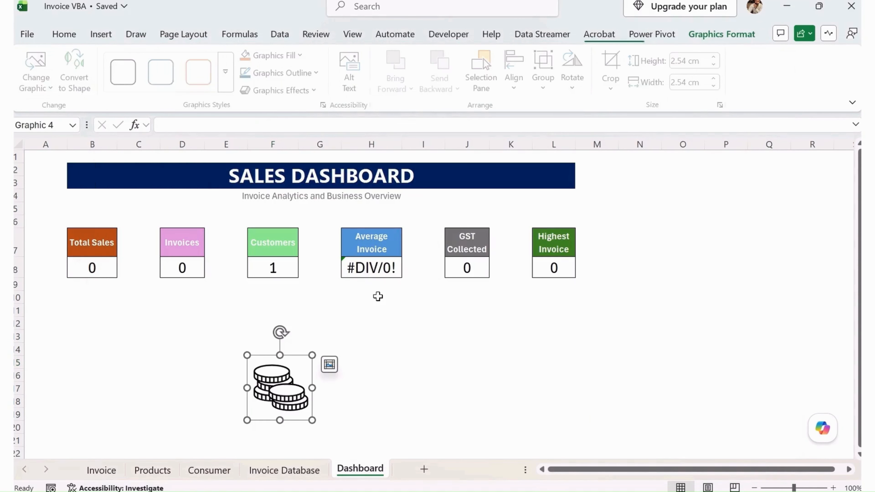
{"action": "left_click_drag", "start_coordinate": [266, 408], "coordinate": [102, 214]}
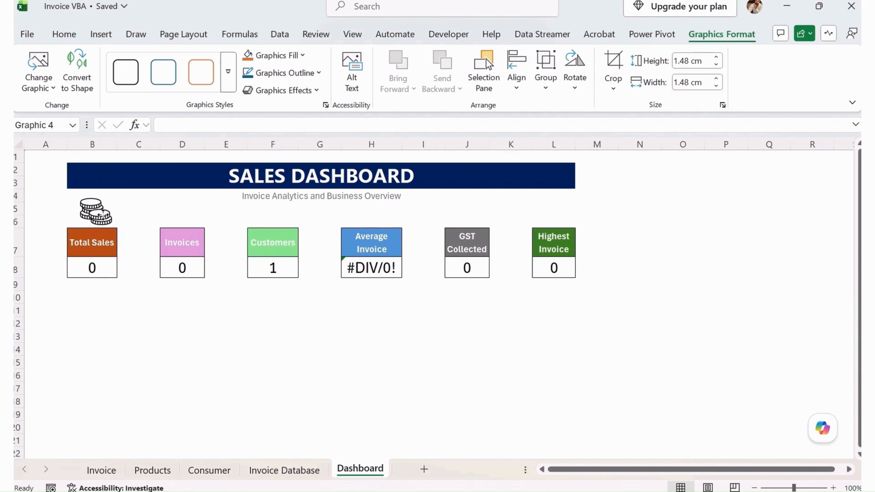
{"action": "left_click", "coordinate": [176, 305]}
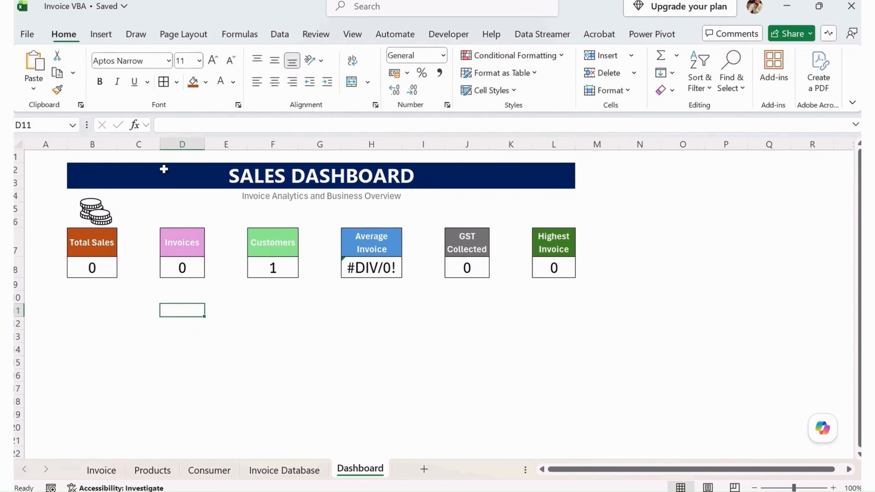
Step: Reopen the stock icon library and search it for "business"
{"action": "left_click", "coordinate": [101, 34]}
{"action": "left_click", "coordinate": [201, 70]}
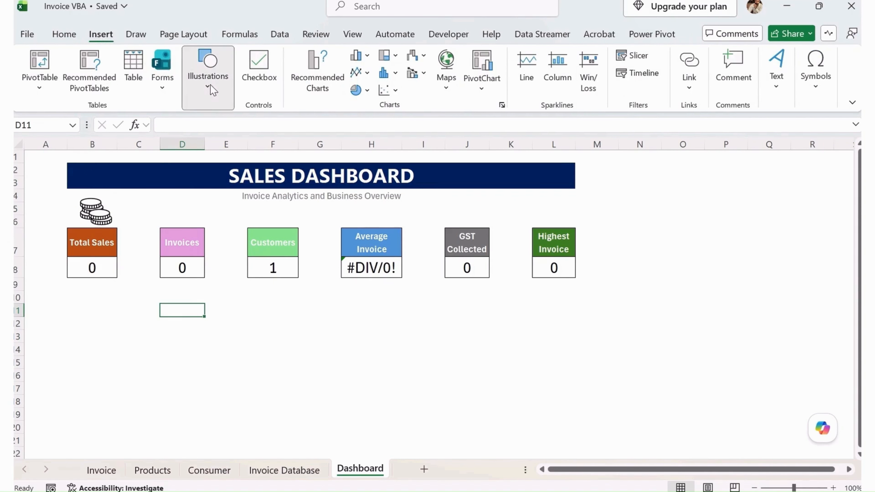
{"action": "left_click", "coordinate": [260, 129]}
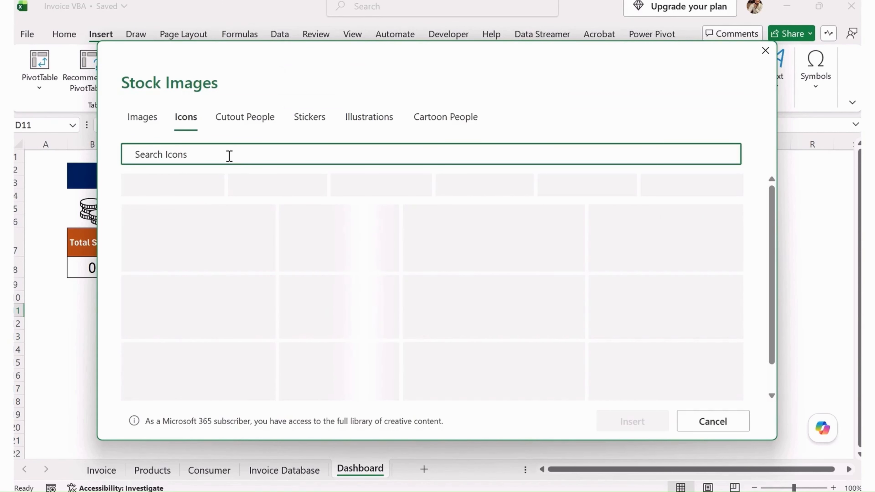
{"action": "left_click", "coordinate": [228, 156]}
{"action": "type", "text": "business"}
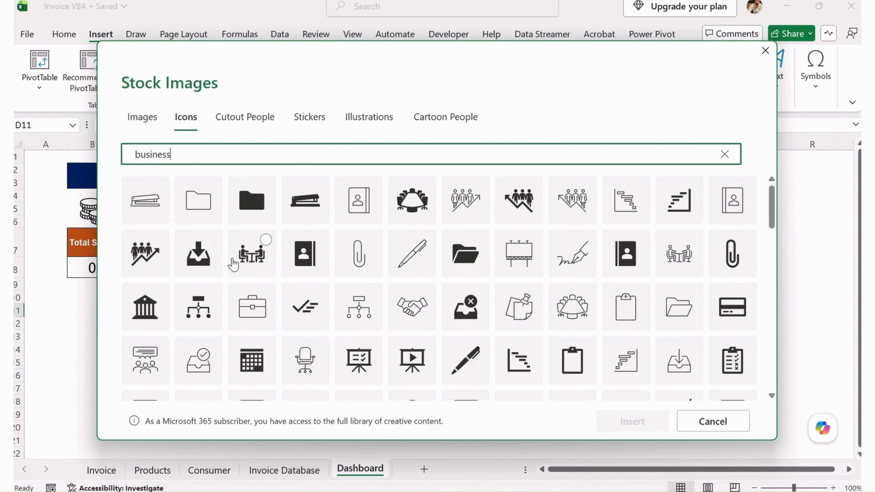
Step: Select the outlined audience with speech bubble icon, the outlined calendar icon and the bold sticky notes icon for insertion
{"action": "scroll", "coordinate": [234, 278], "scroll_direction": "down", "scroll_amount": 2}
{"action": "left_click", "coordinate": [149, 301]}
{"action": "scroll", "coordinate": [186, 357], "scroll_direction": "down", "scroll_amount": 2}
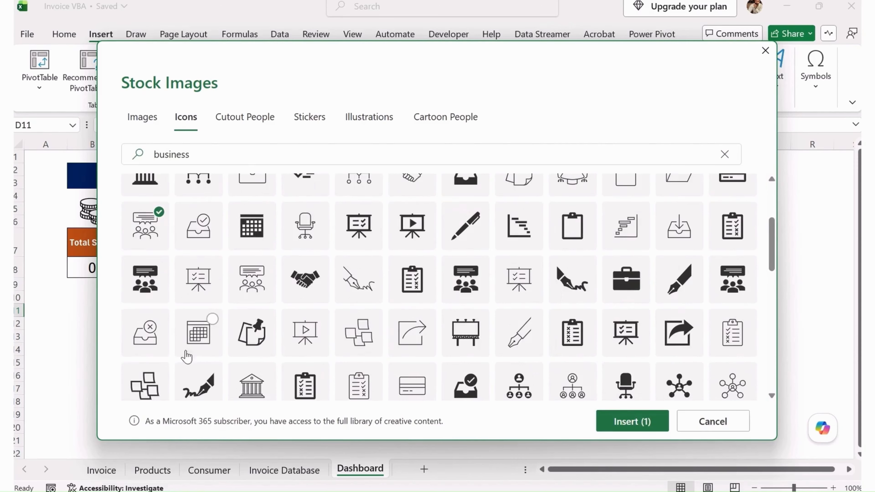
{"action": "left_click", "coordinate": [201, 350]}
{"action": "left_click", "coordinate": [146, 384]}
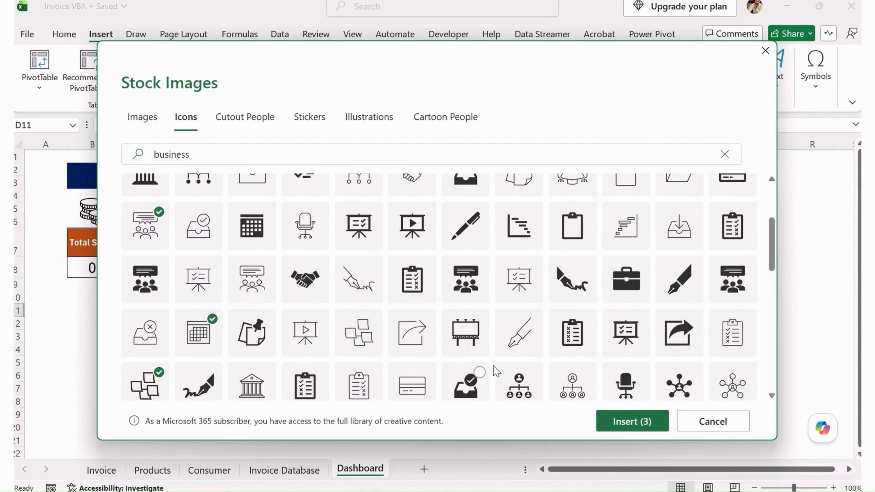
Step: Swap the selected bold sticky notes icon for its thin outlined version and browse the nearby business icons
{"action": "scroll", "coordinate": [549, 364], "scroll_direction": "down", "scroll_amount": 4}
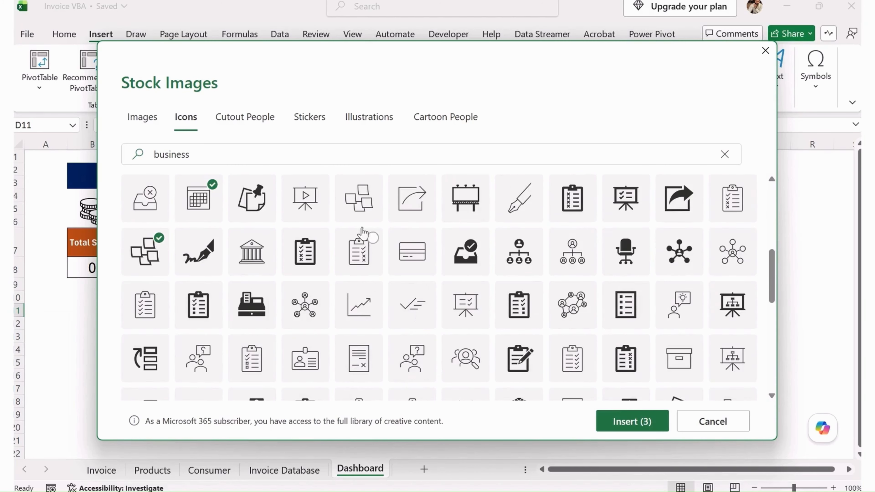
{"action": "left_click", "coordinate": [352, 206]}
{"action": "left_click", "coordinate": [155, 270]}
{"action": "scroll", "coordinate": [261, 255], "scroll_direction": "down", "scroll_amount": 2}
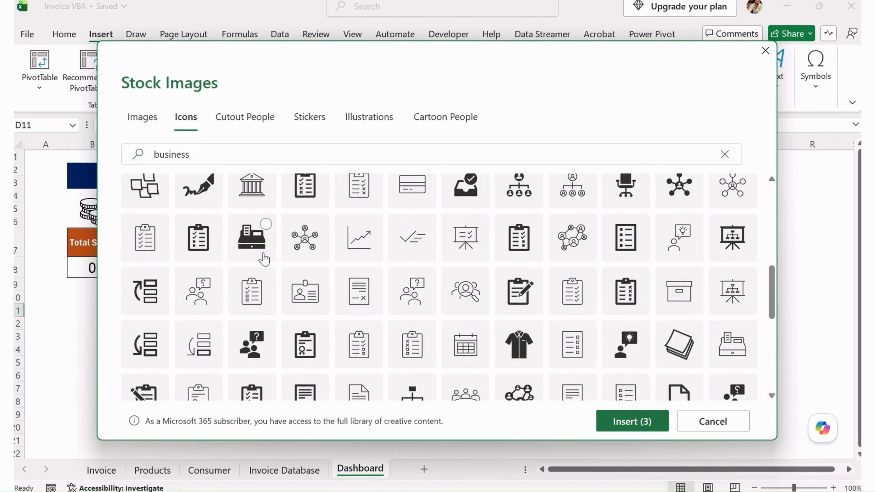
{"action": "scroll", "coordinate": [264, 259], "scroll_direction": "up", "scroll_amount": 2}
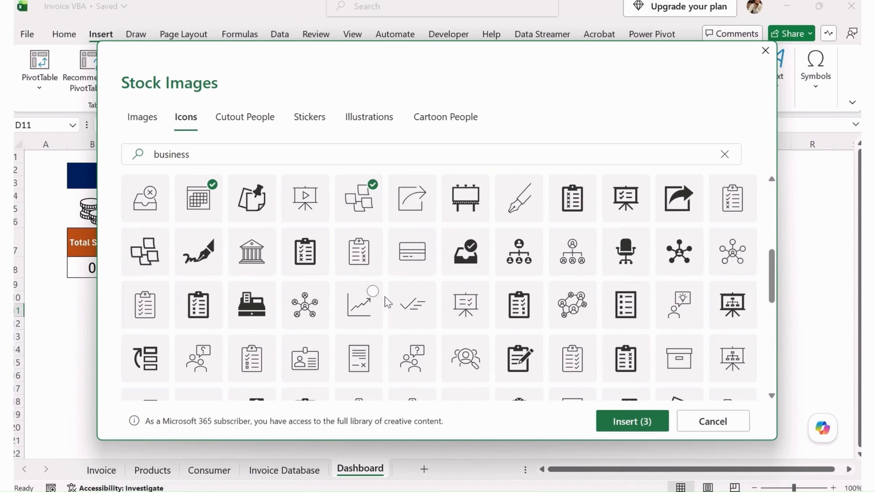
Step: Add the outlined crossed-box clipboard, checklist, certificate clipboard and pencil clipboard icons to the selection and insert all seven icons
{"action": "left_click_drag", "start_coordinate": [482, 65], "coordinate": [417, 53]}
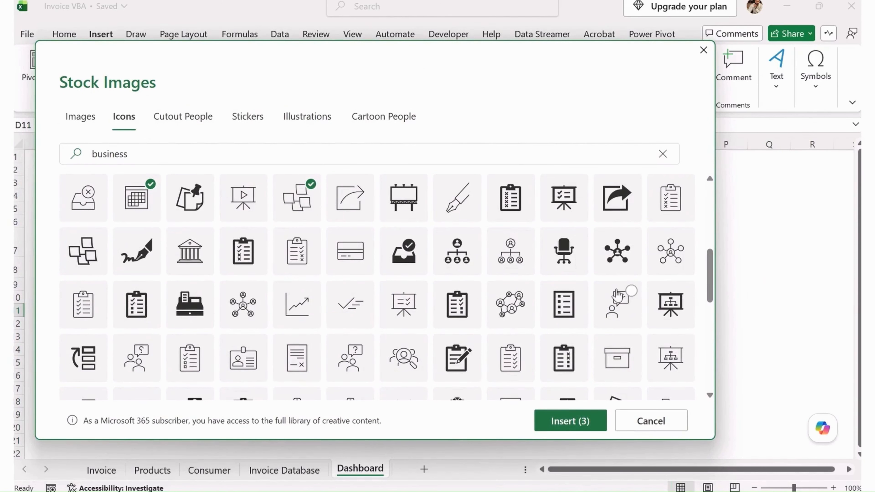
{"action": "scroll", "coordinate": [642, 230], "scroll_direction": "down", "scroll_amount": 5}
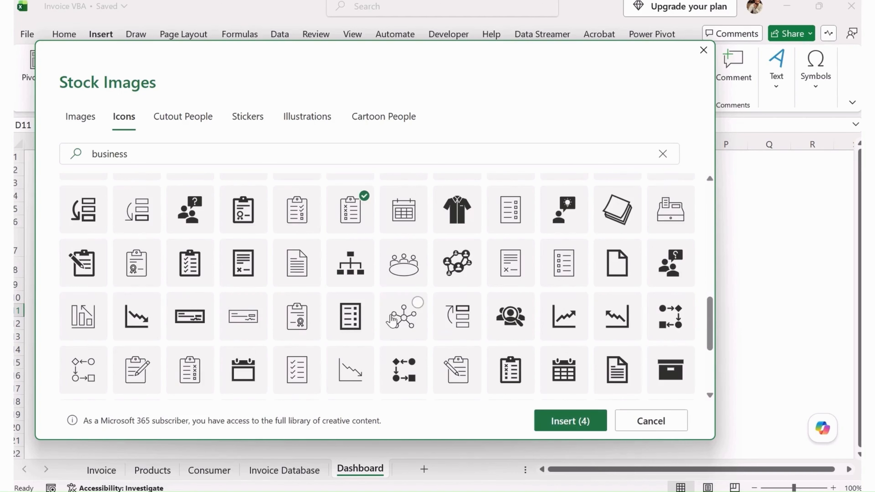
{"action": "scroll", "coordinate": [391, 319], "scroll_direction": "down", "scroll_amount": 2}
{"action": "left_click", "coordinate": [299, 255]}
{"action": "left_click", "coordinate": [308, 319]}
{"action": "scroll", "coordinate": [405, 377], "scroll_direction": "down", "scroll_amount": 2}
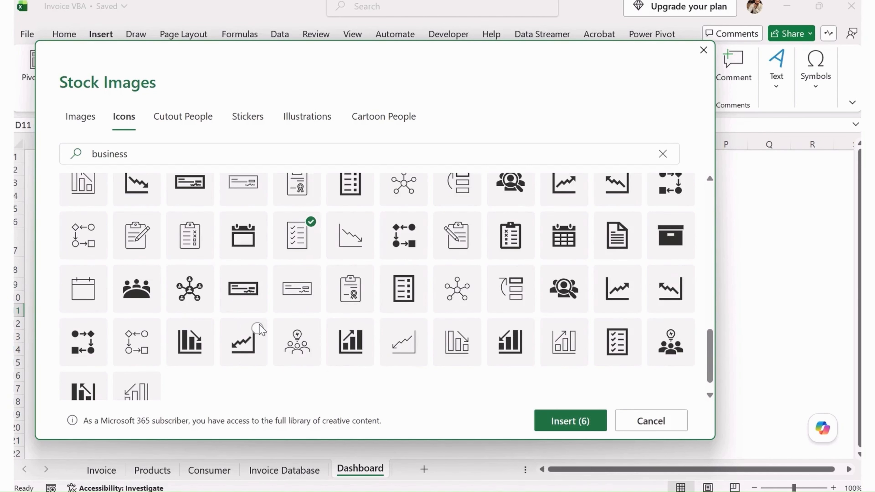
{"action": "scroll", "coordinate": [559, 341], "scroll_direction": "down", "scroll_amount": 1}
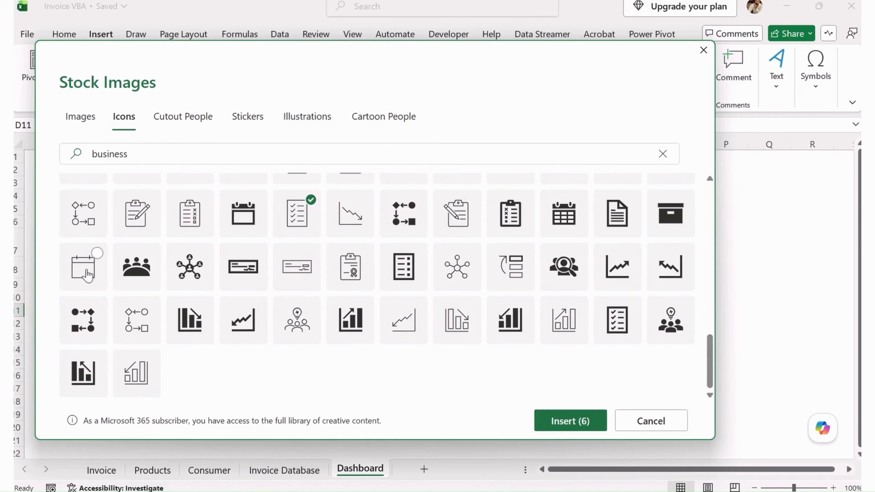
{"action": "scroll", "coordinate": [87, 276], "scroll_direction": "up", "scroll_amount": 3}
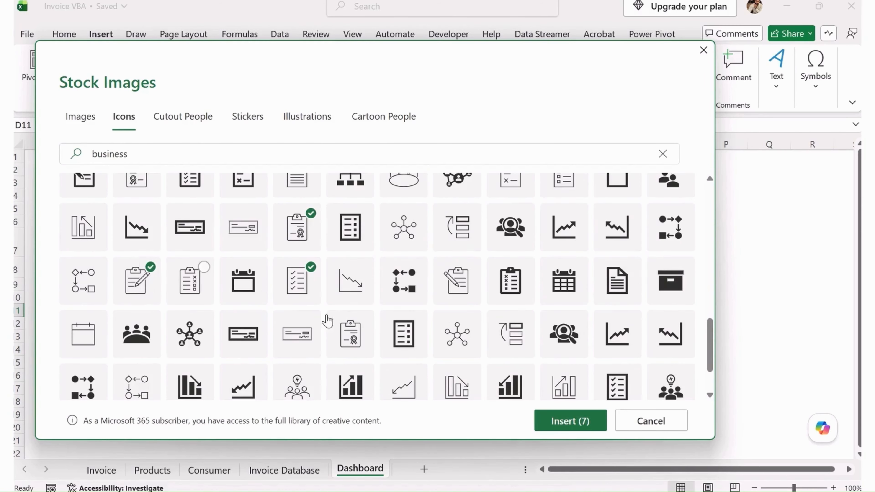
{"action": "left_click", "coordinate": [572, 420]}
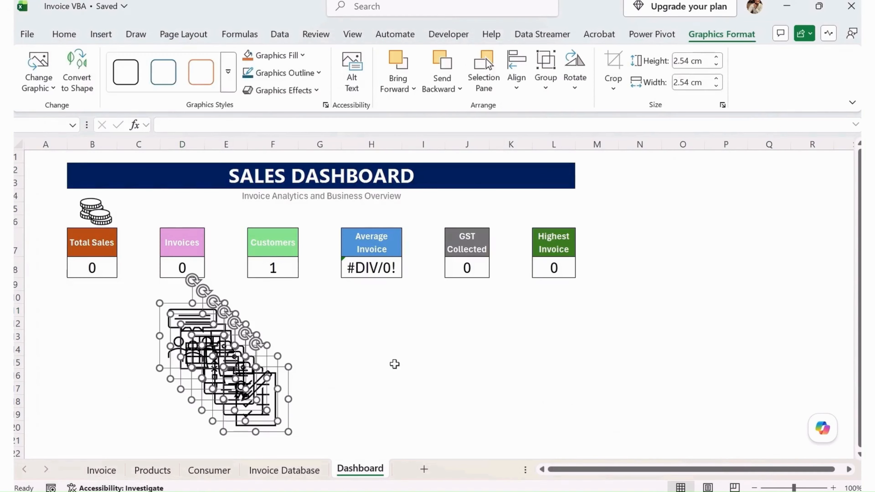
Step: Place the checklist icon above the GST Collected label and shrink it to about 1.2 cm square
{"action": "left_click", "coordinate": [395, 364]}
{"action": "left_click_drag", "start_coordinate": [256, 400], "coordinate": [468, 211]}
{"action": "left_click_drag", "start_coordinate": [656, 98], "coordinate": [655, 99]}
{"action": "left_click_drag", "start_coordinate": [630, 70], "coordinate": [636, 79]}
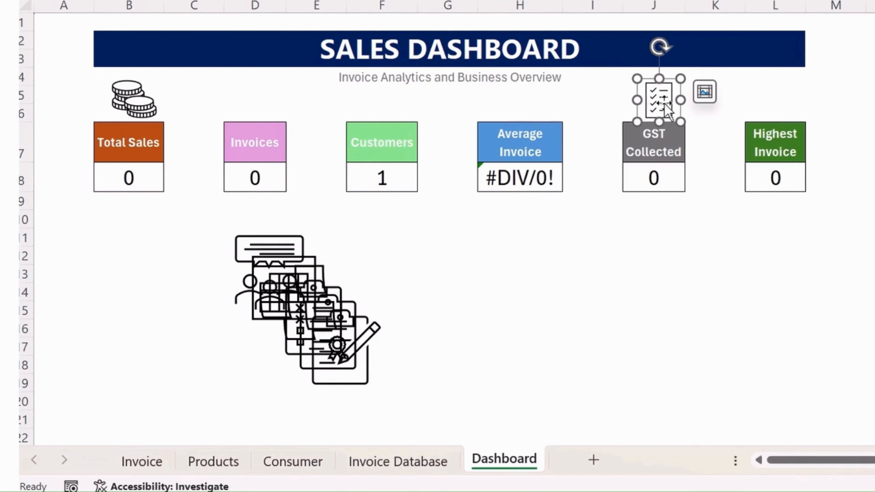
Step: Place the pencil clipboard icon above the Highest Invoice label and shrink it to about 1.31 cm square
{"action": "left_click", "coordinate": [380, 345]}
{"action": "mouse_move", "coordinate": [379, 344]}
{"action": "left_mouse_down"}
{"action": "mouse_move", "coordinate": [568, 272]}
{"action": "mouse_move", "coordinate": [800, 241]}
{"action": "mouse_move", "coordinate": [820, 82]}
{"action": "left_mouse_up"}
{"action": "left_click_drag", "start_coordinate": [830, 35], "coordinate": [798, 76]}
{"action": "key", "text": "Escape"}
{"action": "left_click", "coordinate": [793, 110]}
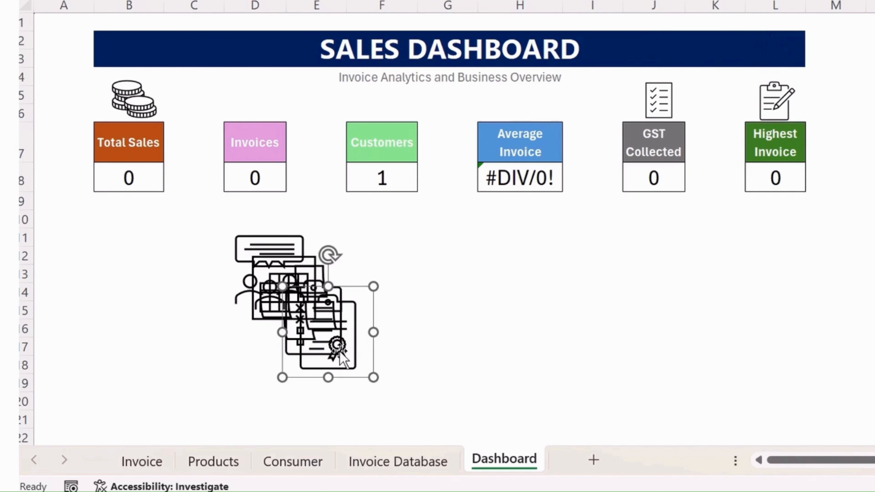
Step: Spread the stacked certificate clipboard, crossed-box clipboard, sticky notes and calendar icons apart in the empty area below the figures
{"action": "left_click_drag", "start_coordinate": [354, 323], "coordinate": [528, 261]}
{"action": "left_click_drag", "start_coordinate": [325, 346], "coordinate": [410, 281]}
{"action": "left_click_drag", "start_coordinate": [268, 291], "coordinate": [466, 357]}
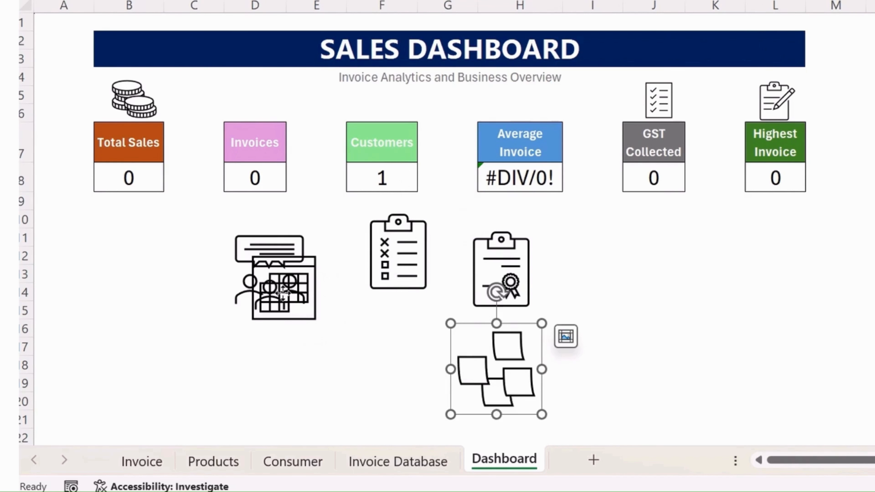
{"action": "left_click_drag", "start_coordinate": [327, 324], "coordinate": [433, 387]}
Step: Place the audience with speech bubble icon above the Customers label and shrink it to about 1.43 cm square
{"action": "left_click", "coordinate": [272, 282]}
{"action": "left_click_drag", "start_coordinate": [272, 282], "coordinate": [401, 115]}
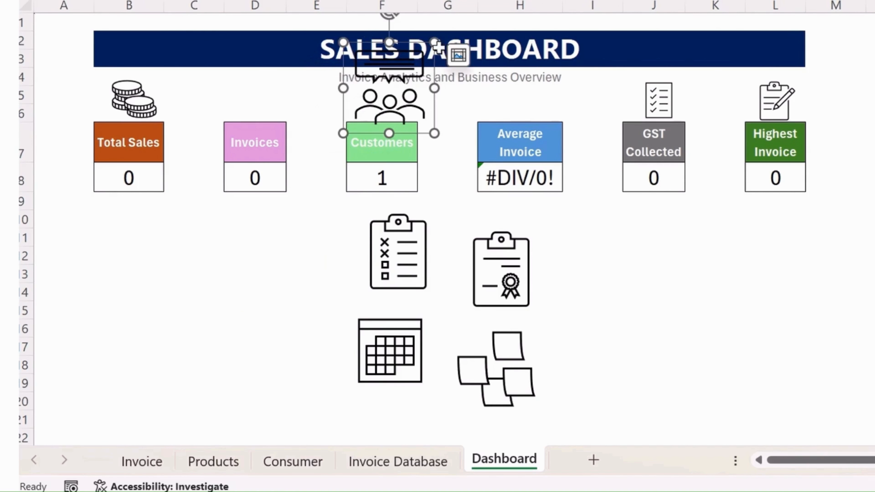
{"action": "left_click_drag", "start_coordinate": [435, 42], "coordinate": [401, 80]}
{"action": "left_click_drag", "start_coordinate": [385, 108], "coordinate": [391, 112]}
Step: Insert a row at row 5 and move the coins, audience, checklist and pencil clipboard icons down to sit just above their labels
{"action": "right_click", "coordinate": [21, 93]}
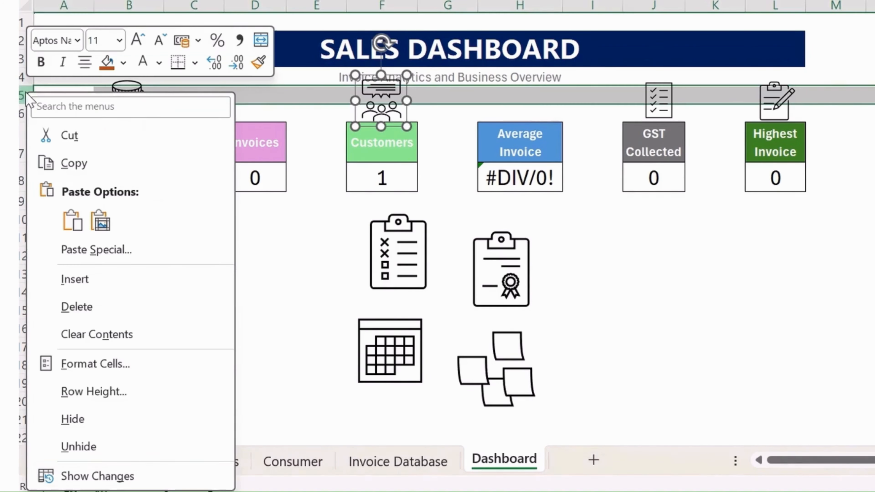
{"action": "left_click", "coordinate": [72, 280]}
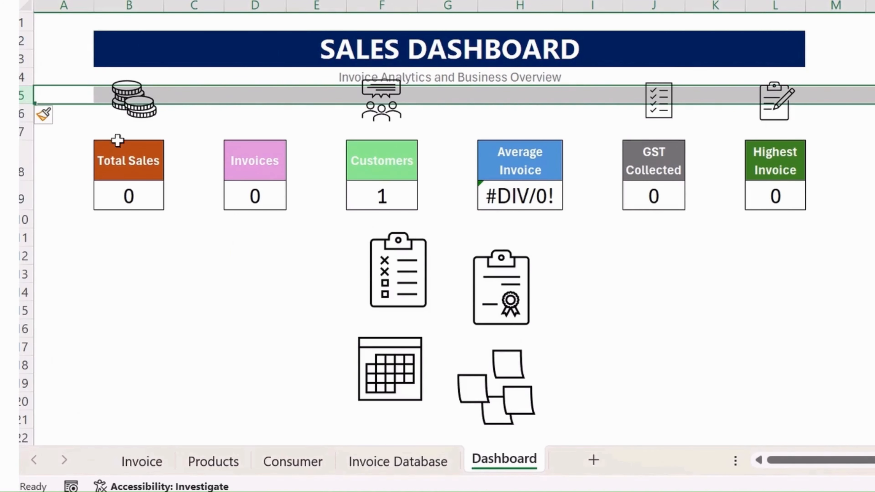
{"action": "left_click", "coordinate": [138, 110]}
{"action": "left_click", "coordinate": [377, 105], "text": "ctrl"}
{"action": "left_click", "coordinate": [665, 96], "text": "ctrl"}
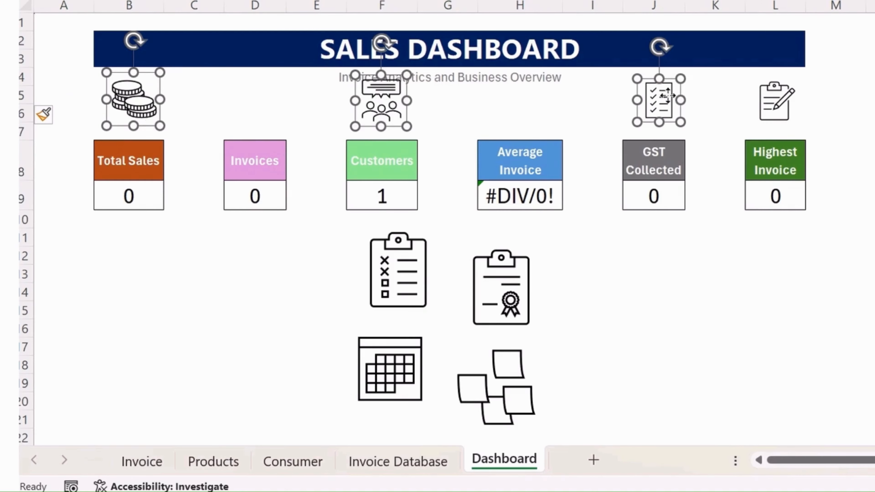
{"action": "left_click", "coordinate": [777, 101], "text": "ctrl"}
{"action": "left_click_drag", "start_coordinate": [777, 101], "coordinate": [772, 117]}
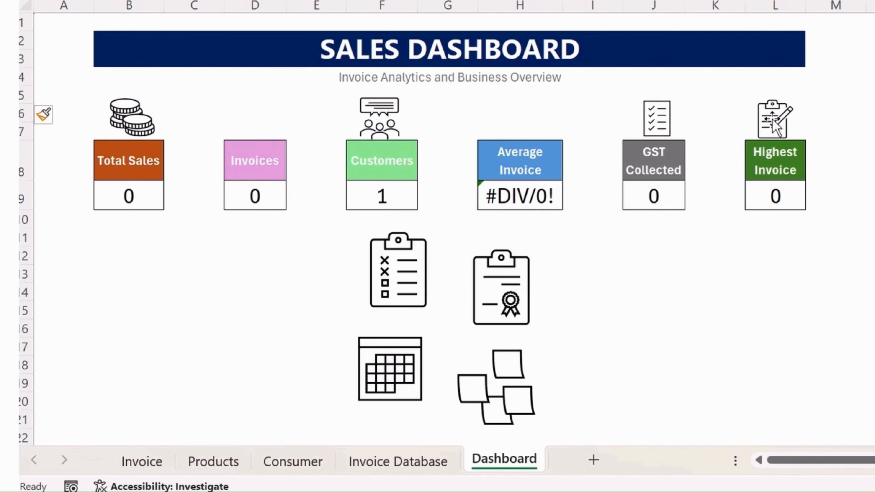
{"action": "left_click", "coordinate": [869, 204]}
Step: Place the sticky notes icon over the top of the Invoices label and shrink it to about 1.76 cm square
{"action": "left_click", "coordinate": [383, 312]}
{"action": "left_click", "coordinate": [404, 366]}
{"action": "left_click", "coordinate": [491, 402]}
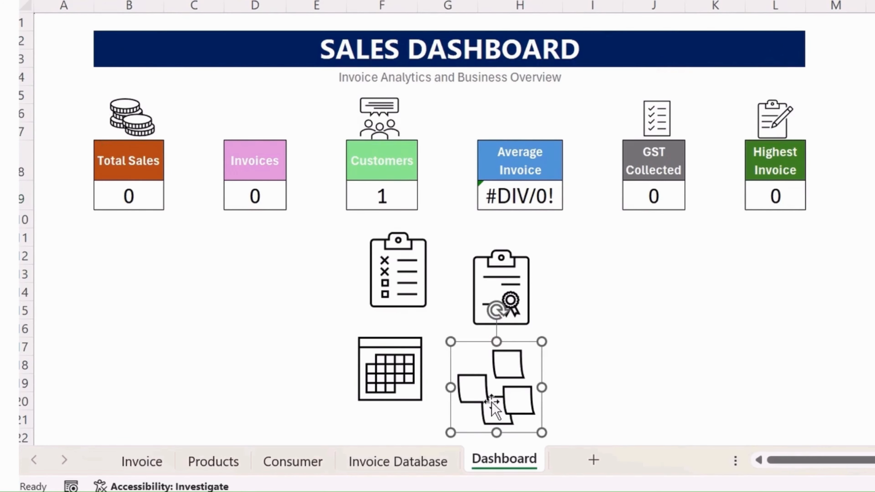
{"action": "left_click_drag", "start_coordinate": [492, 403], "coordinate": [246, 119]}
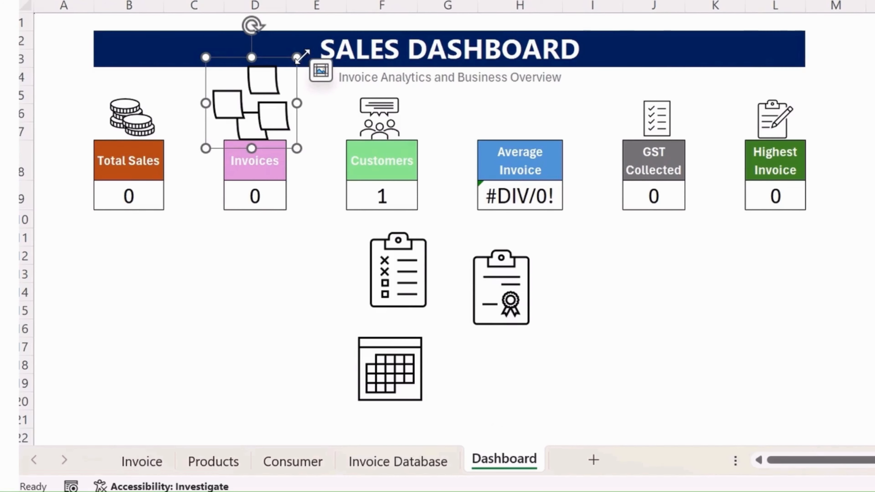
{"action": "left_click_drag", "start_coordinate": [299, 58], "coordinate": [274, 86]}
{"action": "left_click_drag", "start_coordinate": [249, 130], "coordinate": [260, 133]}
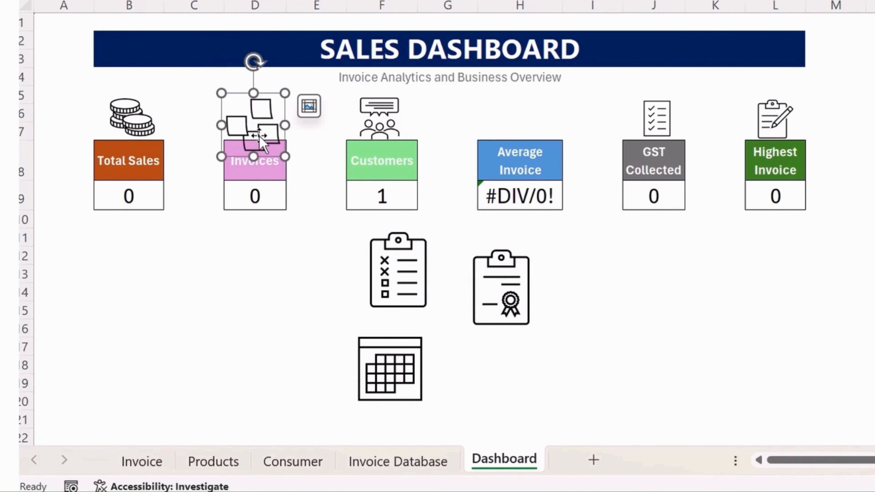
Step: Place the calendar icon above the Average Invoice label and shrink it to about 1.65 cm square
{"action": "left_click", "coordinate": [288, 274]}
{"action": "left_click", "coordinate": [485, 312]}
{"action": "left_click_drag", "start_coordinate": [371, 363], "coordinate": [409, 314]}
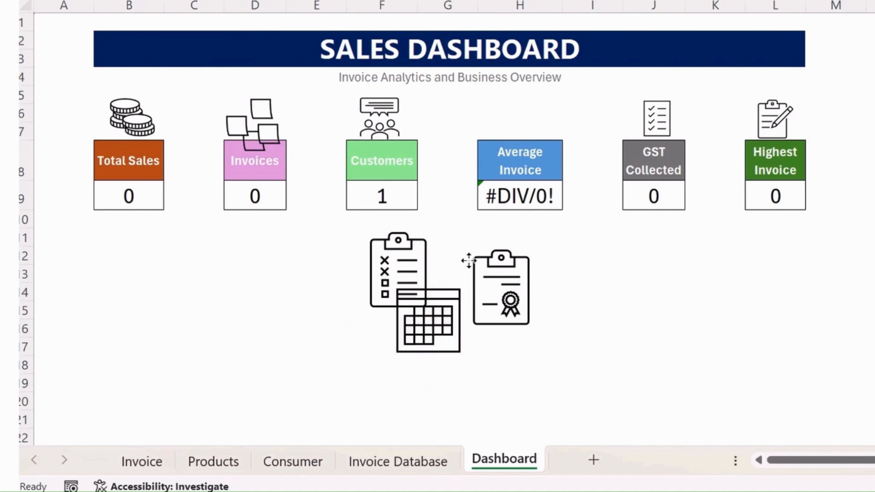
{"action": "left_click_drag", "start_coordinate": [469, 261], "coordinate": [505, 93]}
{"action": "left_click_drag", "start_coordinate": [479, 54], "coordinate": [513, 85]}
{"action": "left_click_drag", "start_coordinate": [540, 119], "coordinate": [521, 123]}
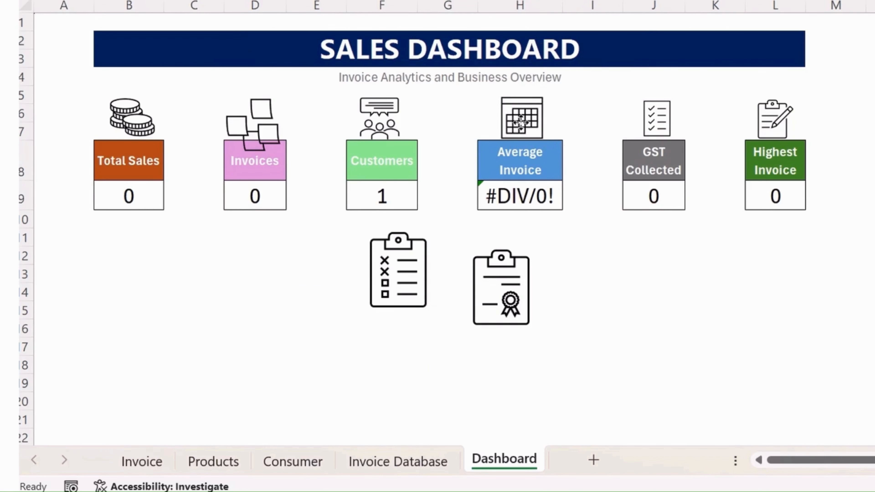
Step: Delete the two unused clipboard icons below the figures and select the pencil clipboard icon above Highest Invoice for graphics formatting
{"action": "left_click", "coordinate": [486, 276]}
{"action": "left_click", "coordinate": [378, 271], "text": "shift"}
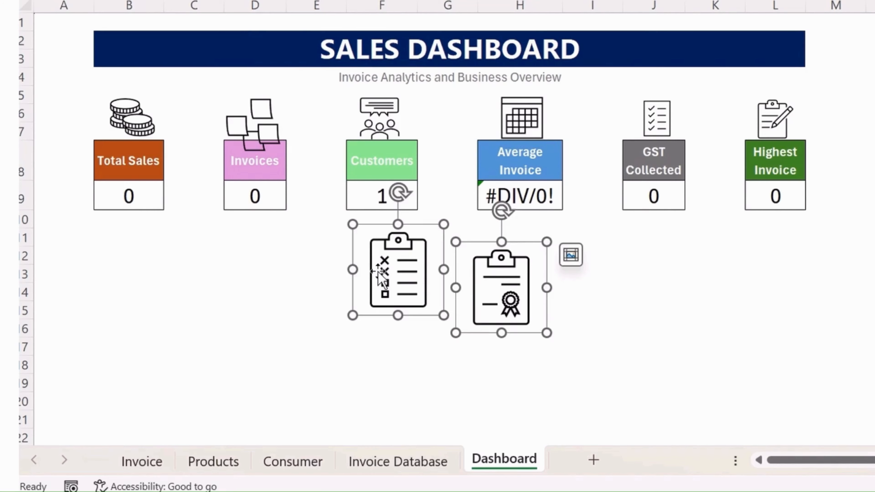
{"action": "key", "text": "Delete"}
{"action": "left_click", "coordinate": [758, 138]}
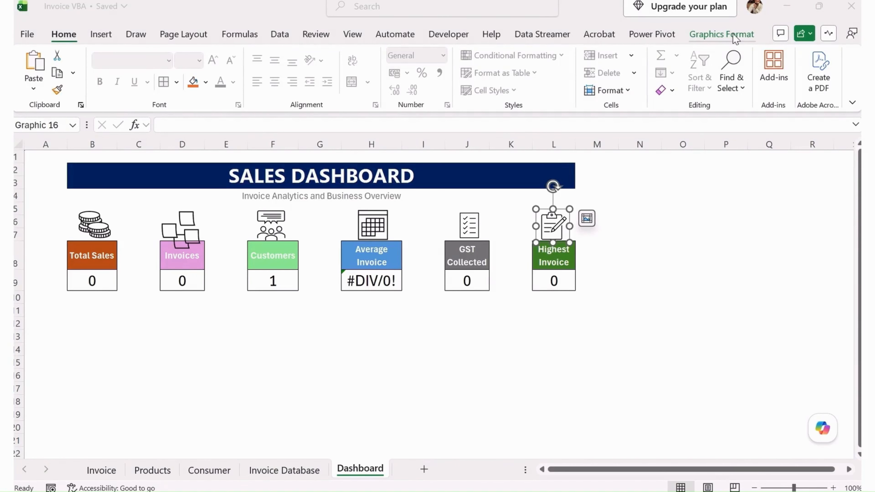
{"action": "left_click", "coordinate": [735, 37]}
{"action": "left_click", "coordinate": [303, 55]}
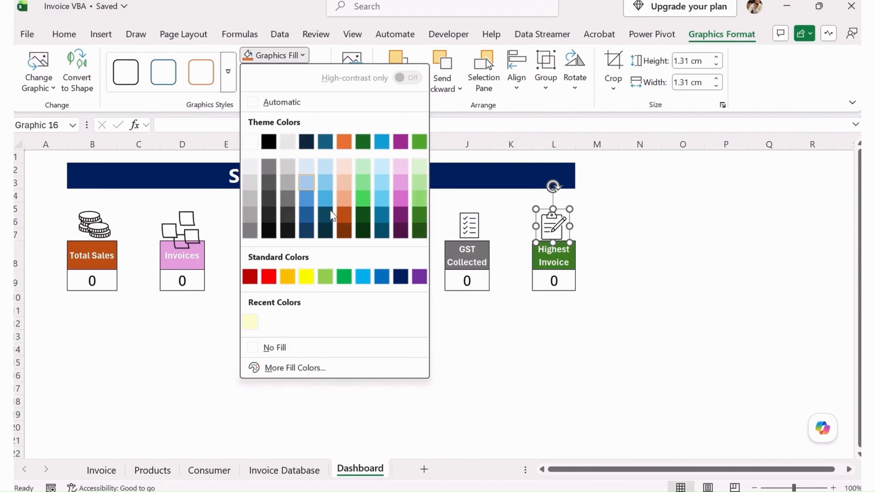
{"action": "left_click", "coordinate": [292, 368]}
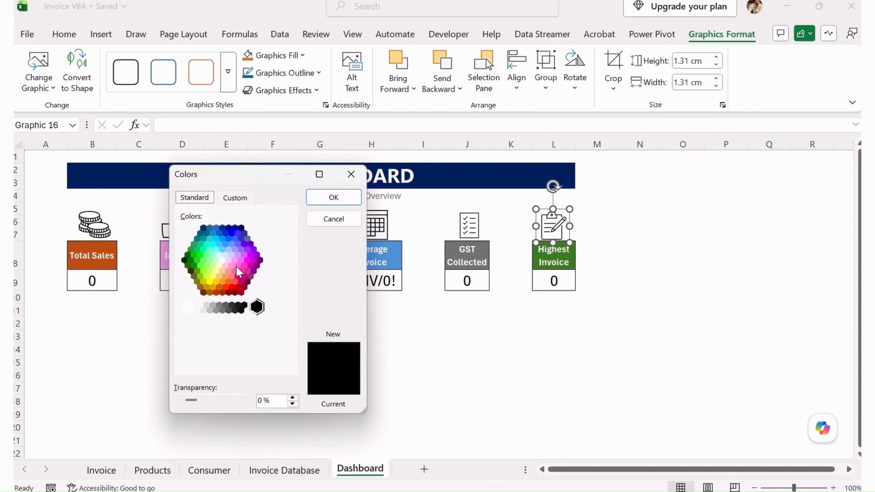
{"action": "left_click", "coordinate": [331, 219]}
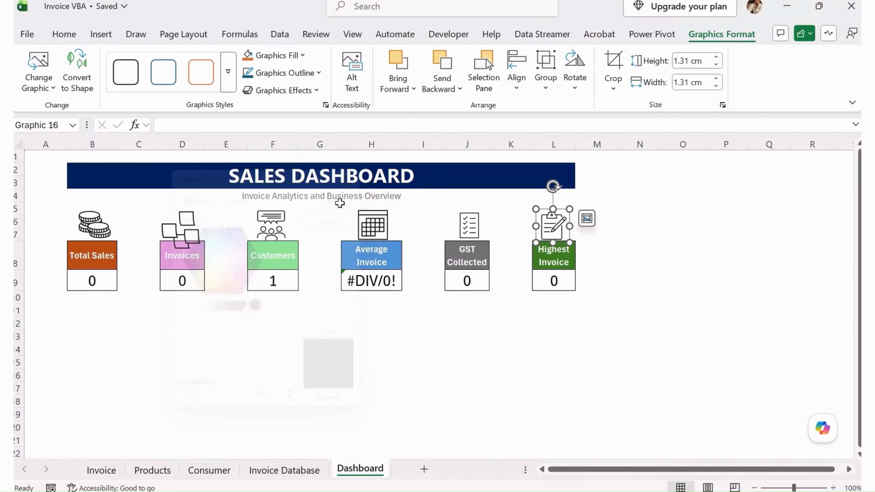
Step: Fill the pencil clipboard icon above Highest Invoice with light green and the checklist icon above GST Collected with dark grey
{"action": "left_click", "coordinate": [302, 56]}
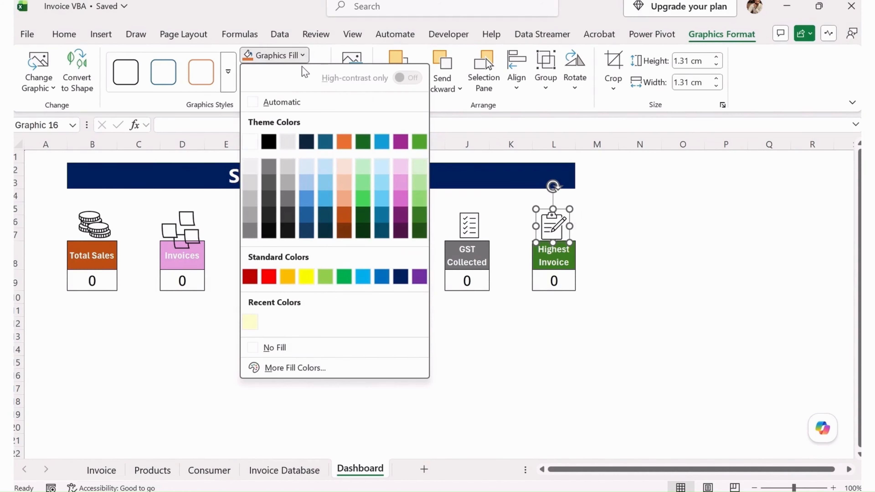
{"action": "left_click", "coordinate": [423, 194]}
{"action": "left_click", "coordinate": [469, 224]}
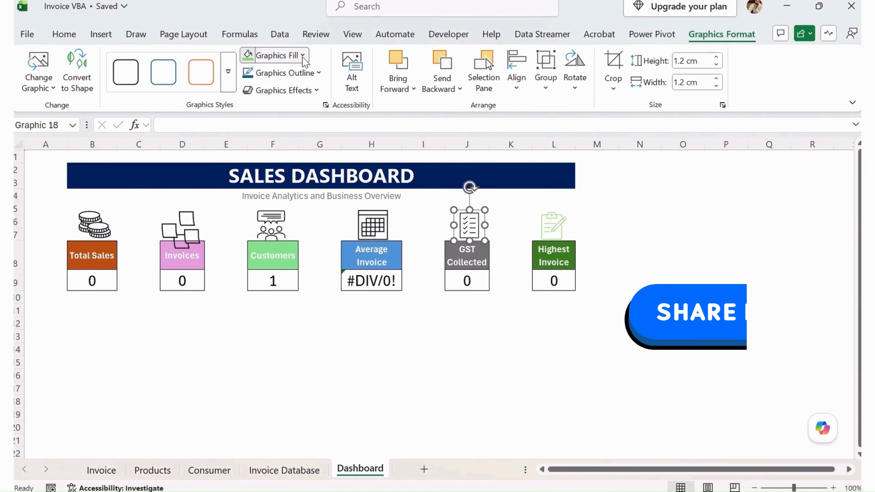
{"action": "left_click", "coordinate": [262, 55]}
{"action": "left_click", "coordinate": [288, 199]}
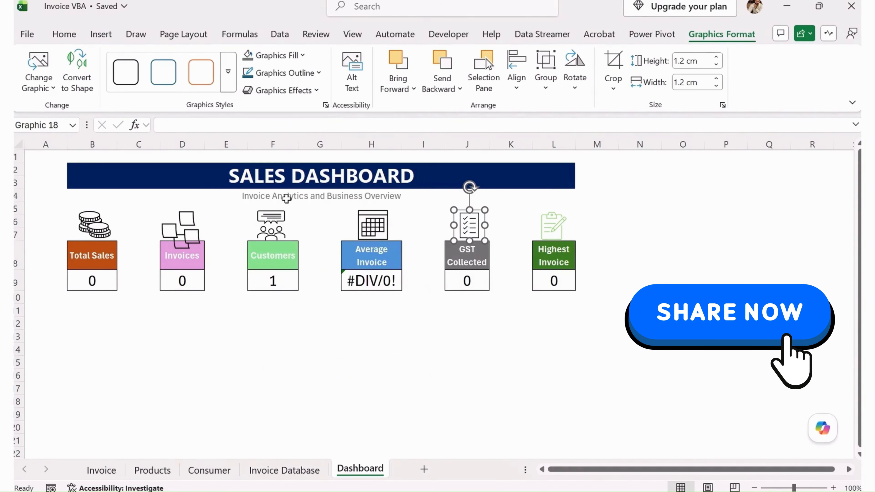
Step: Fill the calendar icon above Average Invoice with sky blue and the audience icon above Customers with light green
{"action": "left_click", "coordinate": [381, 229]}
{"action": "left_click", "coordinate": [279, 55]}
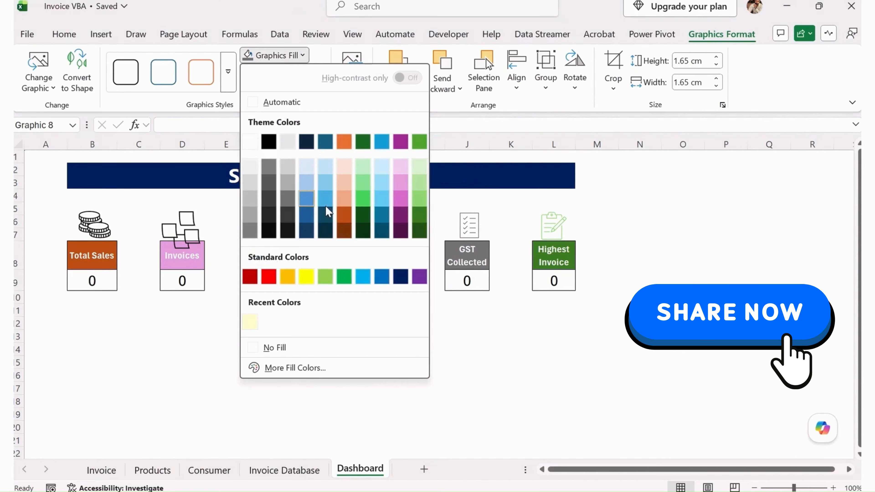
{"action": "left_click", "coordinate": [326, 203]}
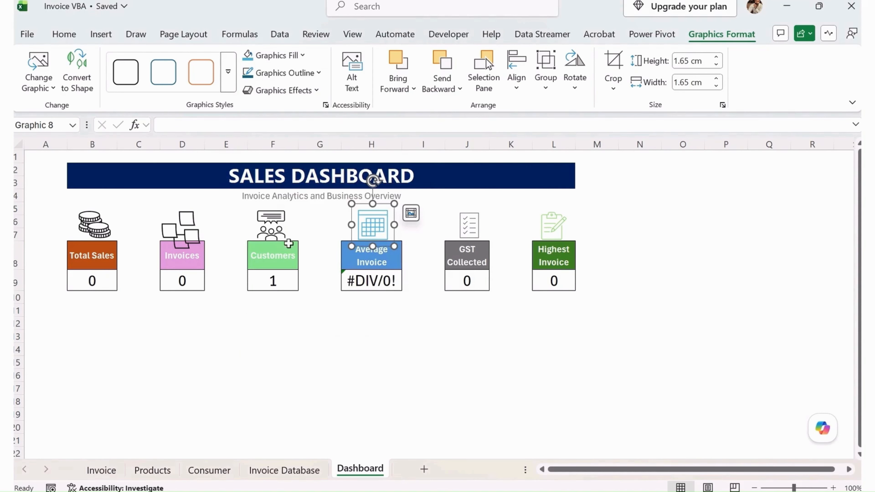
{"action": "left_click", "coordinate": [246, 232]}
{"action": "left_click", "coordinate": [271, 224]}
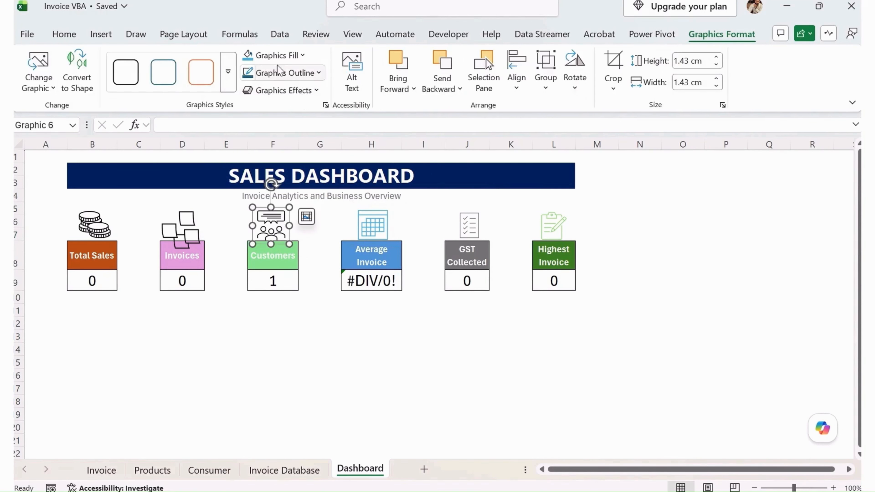
{"action": "left_click", "coordinate": [286, 57]}
{"action": "left_click", "coordinate": [419, 199]}
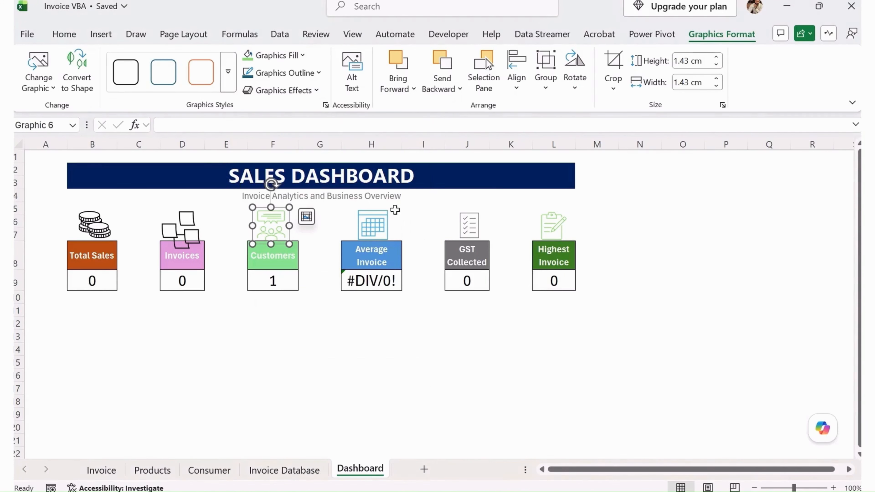
Step: Fill the sticky notes icon above Invoices with a pinkish purple matching its label
{"action": "left_click", "coordinate": [195, 228]}
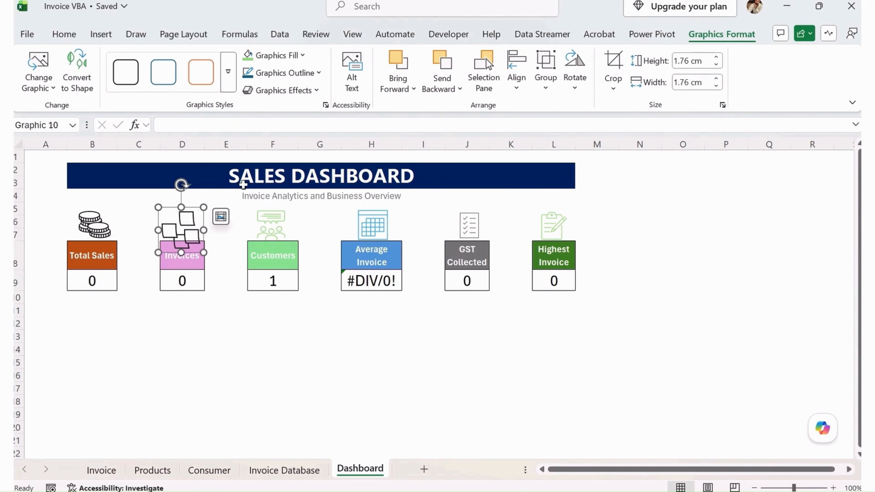
{"action": "left_click", "coordinate": [286, 58]}
{"action": "left_click", "coordinate": [400, 186]}
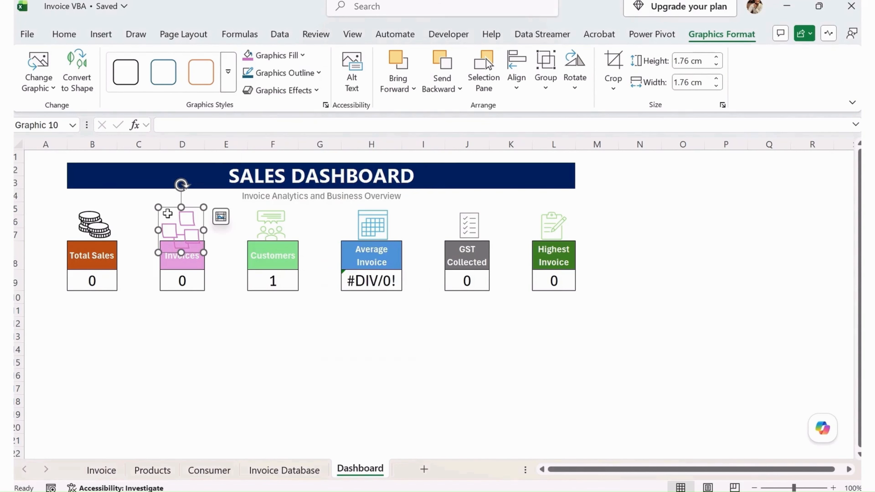
Step: Resize the coins icon above Total Sales to about 1.64 cm square and fill it with yellow
{"action": "left_click", "coordinate": [110, 220]}
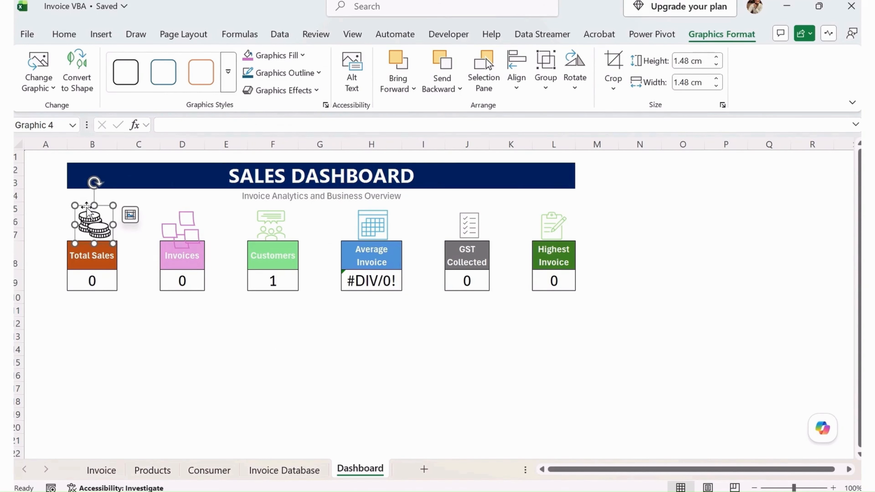
{"action": "left_click_drag", "start_coordinate": [74, 205], "coordinate": [95, 229]}
{"action": "left_click", "coordinate": [276, 55]}
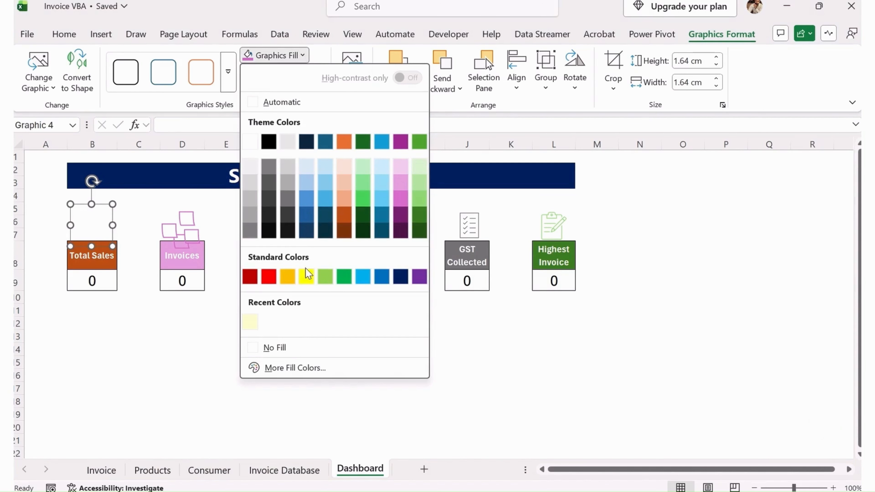
{"action": "left_click", "coordinate": [305, 276]}
{"action": "left_click", "coordinate": [128, 323]}
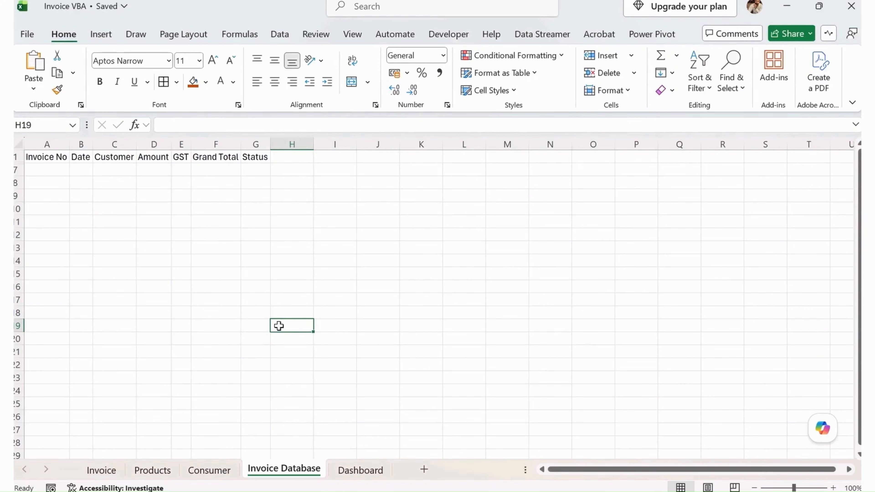
Step: Compare the Dashboard summary figures with the contents of the Invoice Database sheet
{"action": "left_click", "coordinate": [349, 470]}
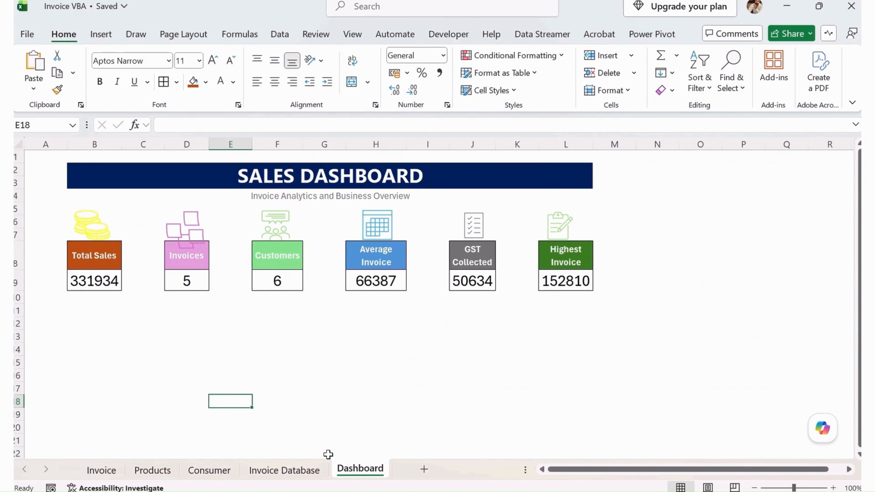
{"action": "left_click", "coordinate": [298, 473]}
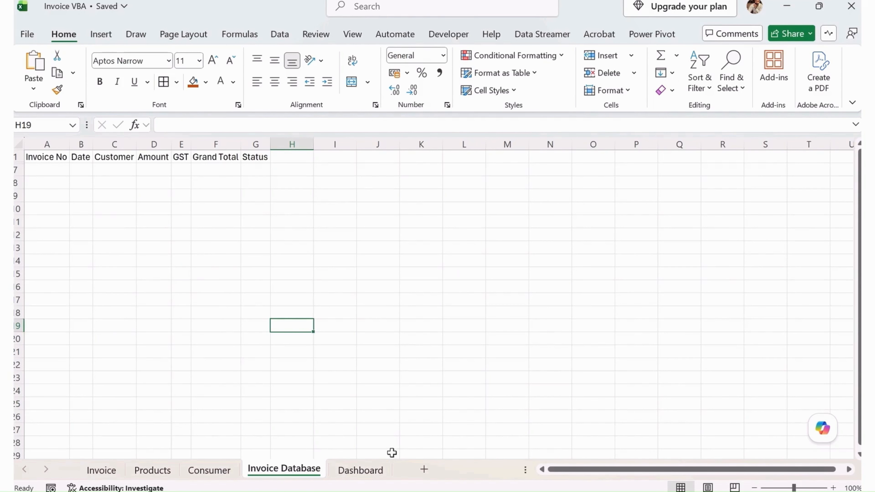
{"action": "left_click", "coordinate": [374, 469]}
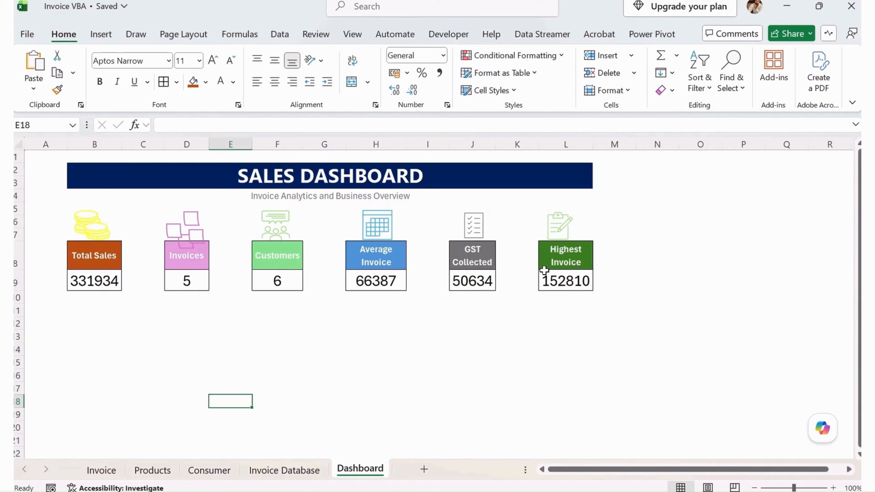
Step: Unhide the hidden invoice rows 2 to 6 on the Invoice Database sheet
{"action": "left_click", "coordinate": [315, 471]}
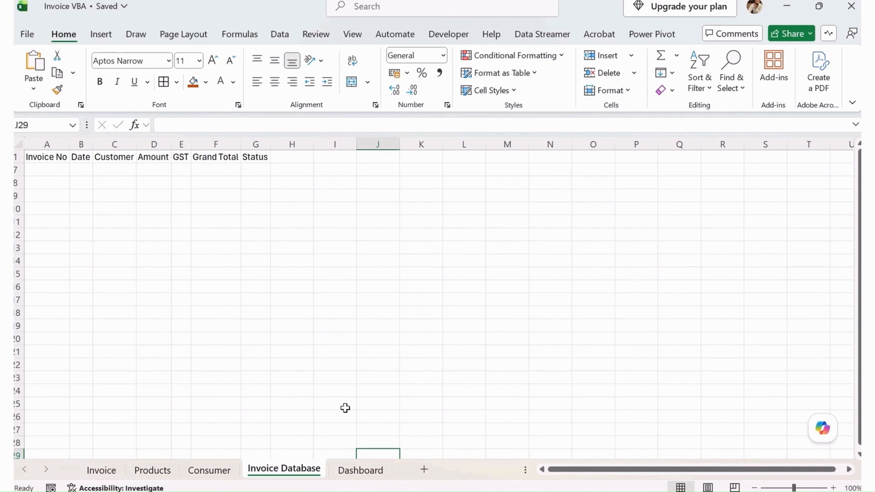
{"action": "left_click", "coordinate": [17, 145]}
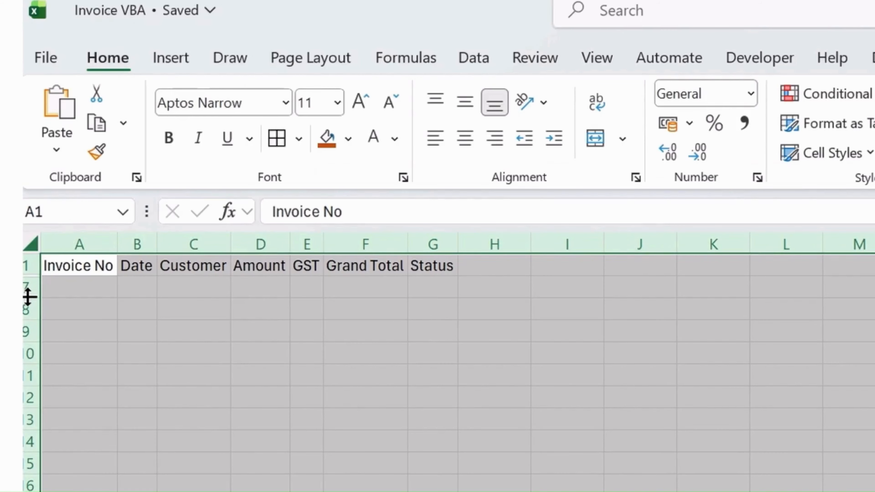
{"action": "right_click", "coordinate": [28, 296]}
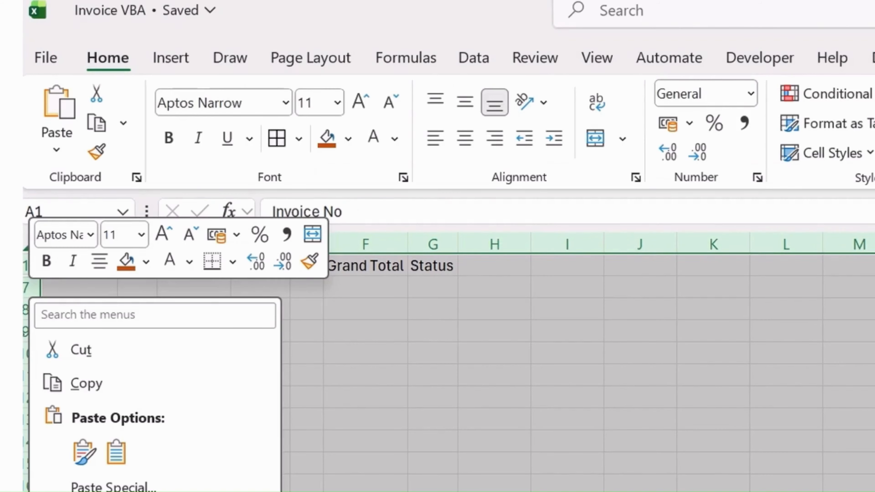
{"action": "key", "text": "Escape"}
{"action": "left_click", "coordinate": [355, 483]}
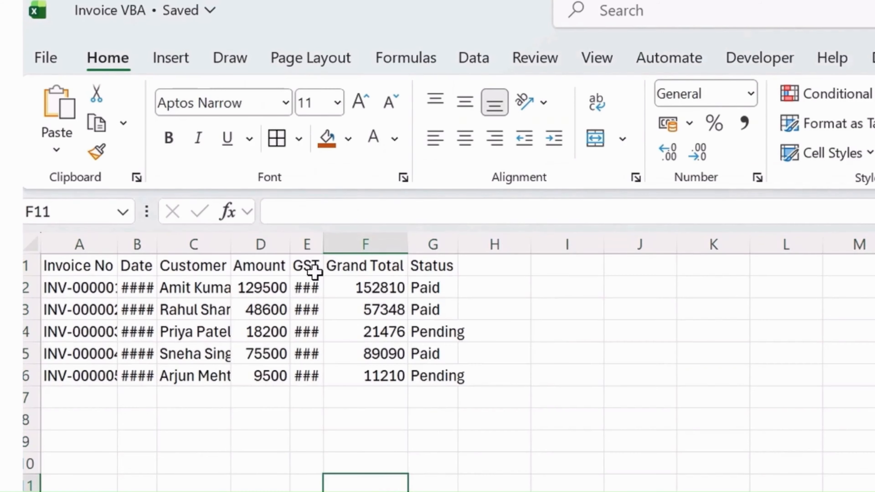
Step: Autofit the GST and Date columns of the Invoice Database sheet to their contents
{"action": "double_click", "coordinate": [324, 243]}
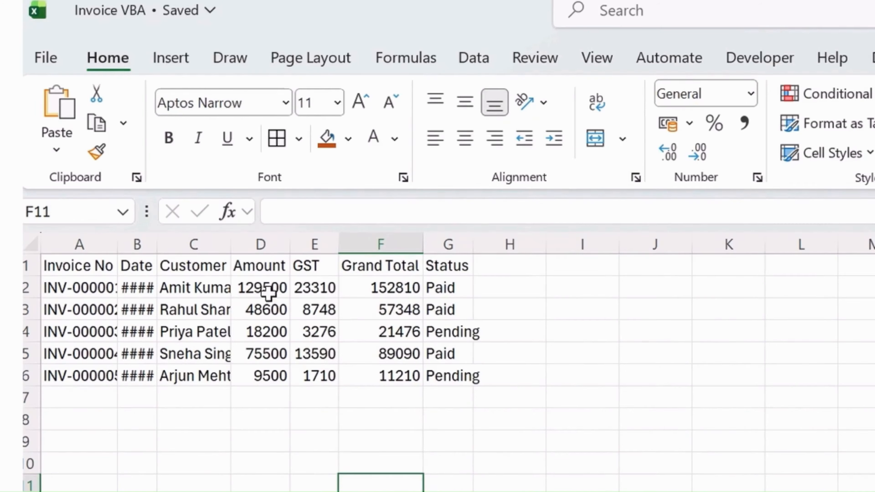
{"action": "left_click_drag", "start_coordinate": [269, 289], "coordinate": [275, 376]}
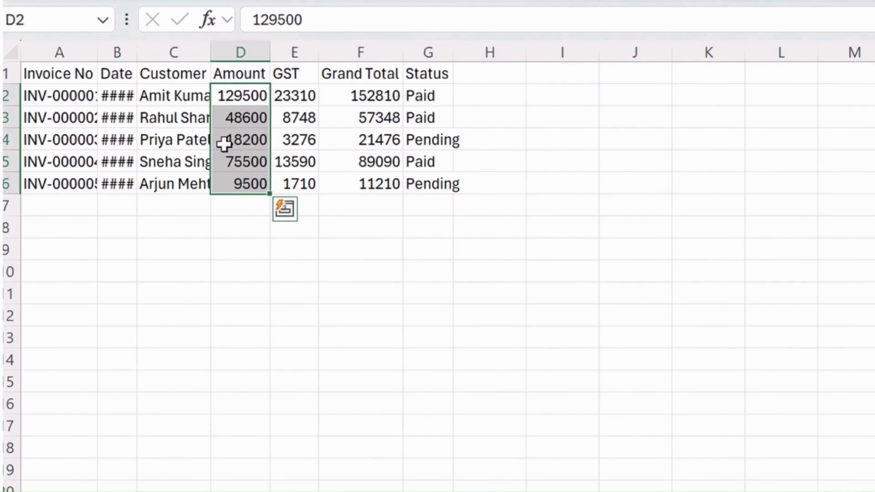
{"action": "double_click", "coordinate": [136, 50]}
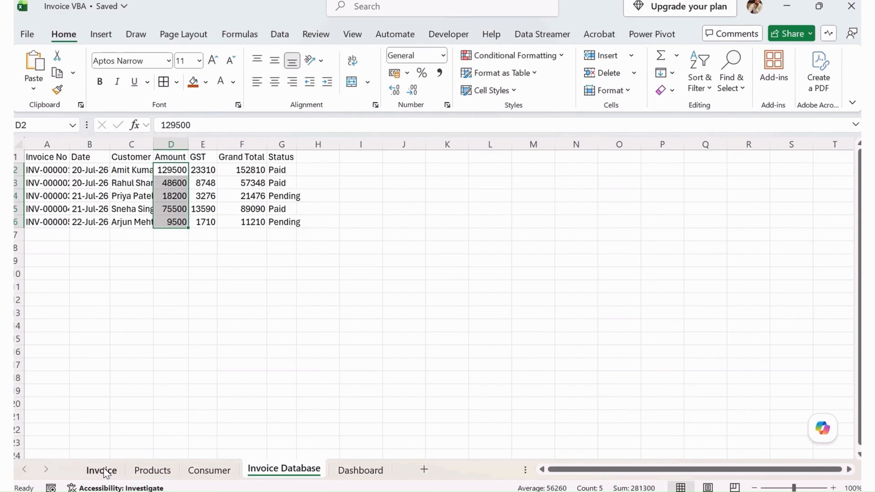
Step: Review the invoice form on the Invoice sheet and the customer records on the Consumer sheet
{"action": "left_click", "coordinate": [99, 470]}
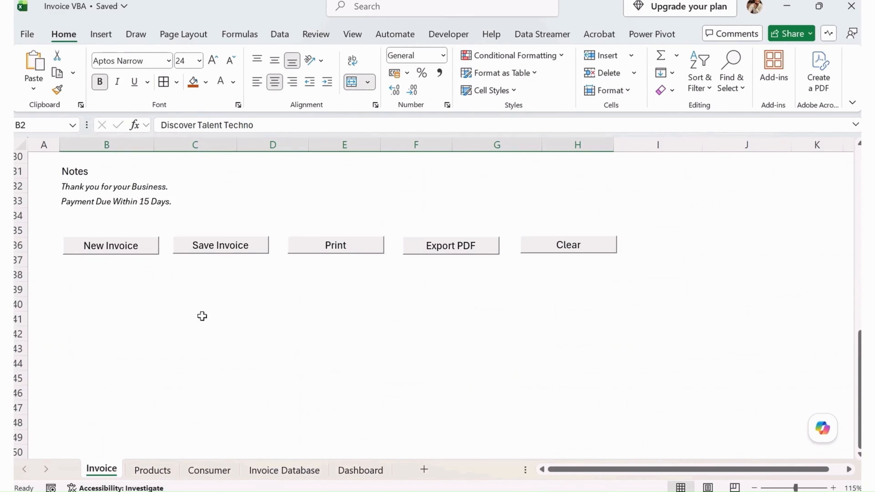
{"action": "scroll", "coordinate": [478, 260], "scroll_direction": "up", "scroll_amount": 10}
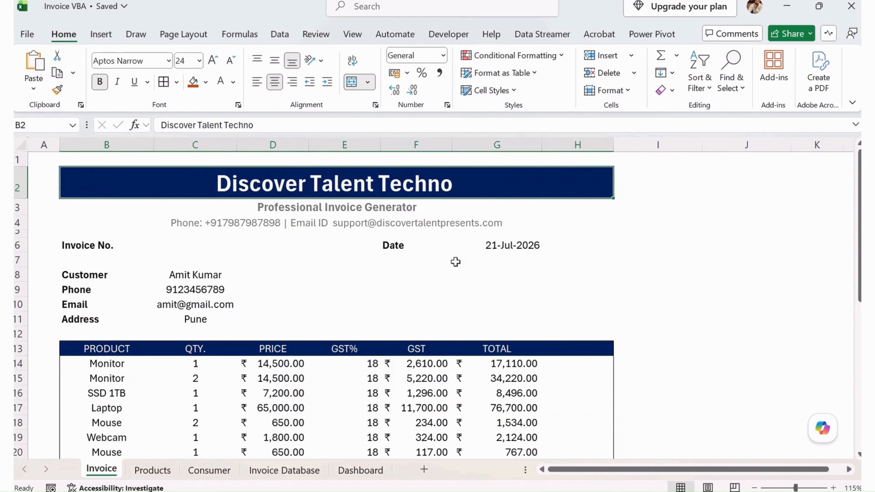
{"action": "left_click", "coordinate": [217, 472]}
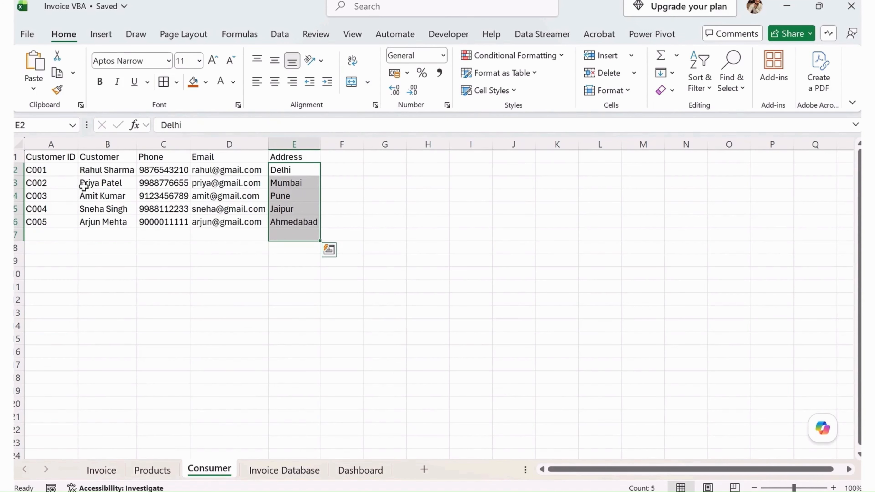
Step: Apply the rupee accounting format to the Amount, GST and Grand Total values in Invoice Database and autofit the Status column
{"action": "left_click", "coordinate": [277, 471]}
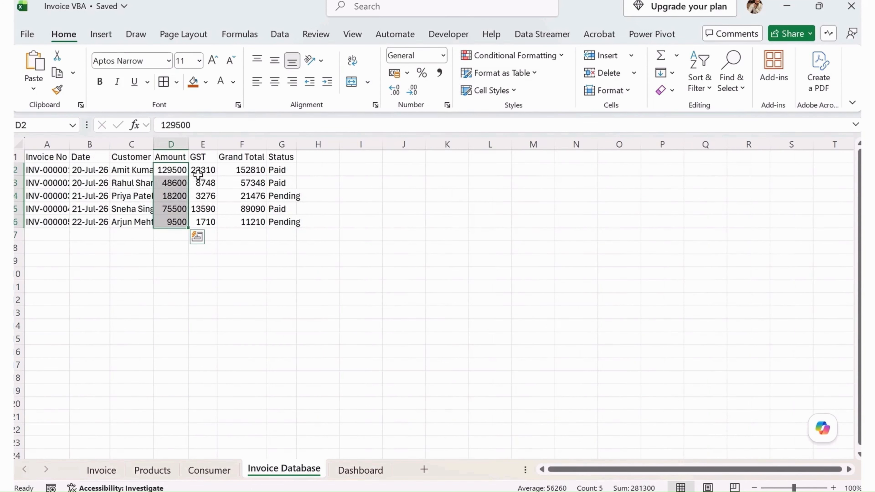
{"action": "left_click", "coordinate": [204, 221], "text": "shift"}
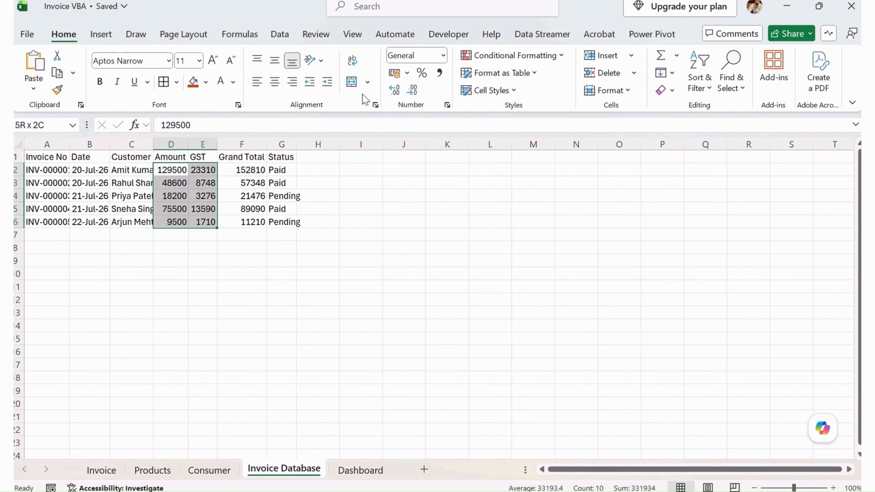
{"action": "left_click", "coordinate": [394, 73]}
{"action": "left_click", "coordinate": [249, 207]}
{"action": "left_click_drag", "start_coordinate": [303, 170], "coordinate": [306, 222]}
{"action": "left_click", "coordinate": [395, 74]}
{"action": "left_click", "coordinate": [314, 259]}
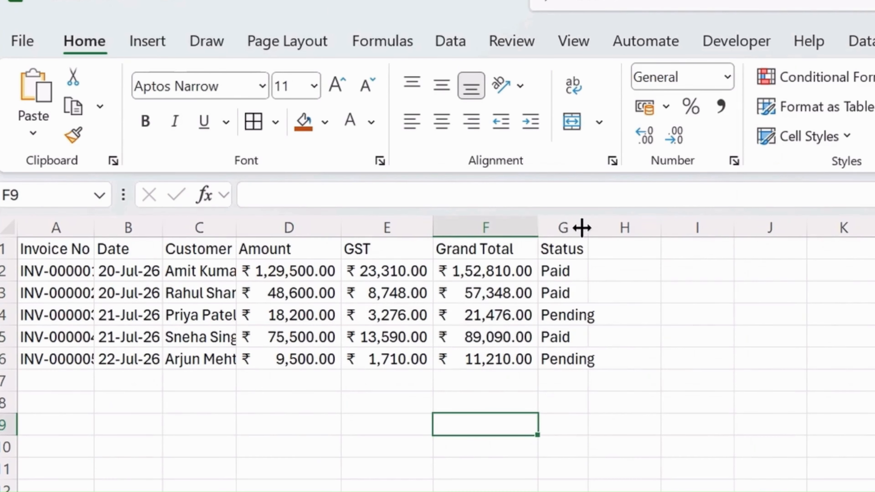
{"action": "double_click", "coordinate": [581, 227]}
Step: Format header cells A1:G1 with bold white text, a dark orange fill, and horizontal and vertical centring
{"action": "left_click_drag", "start_coordinate": [73, 248], "coordinate": [551, 241]}
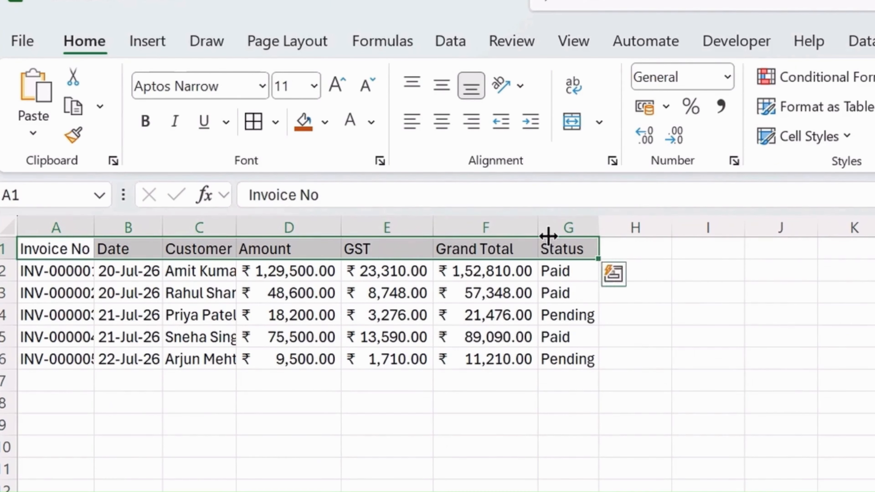
{"action": "left_click", "coordinate": [145, 121]}
{"action": "left_click", "coordinate": [303, 121]}
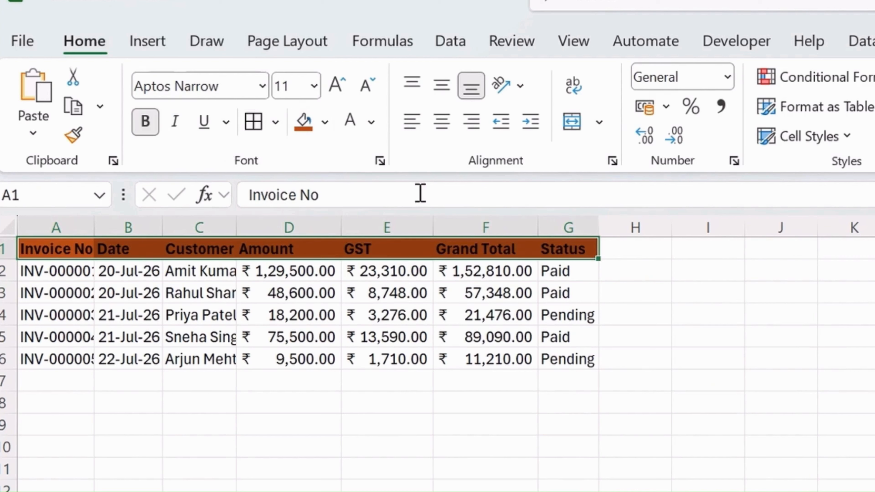
{"action": "left_click", "coordinate": [442, 121]}
{"action": "left_click", "coordinate": [442, 87]}
{"action": "left_click", "coordinate": [350, 121]}
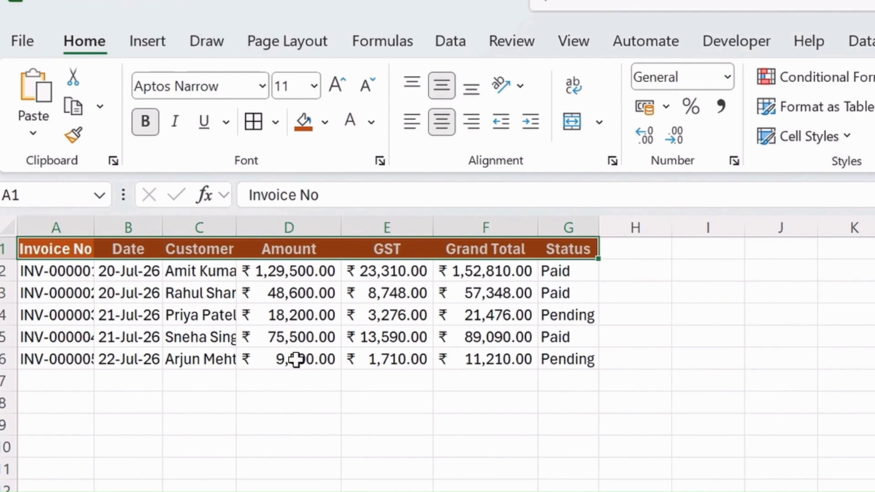
Step: Autofit the Invoice No and Customer columns so their full entries fit
{"action": "left_click", "coordinate": [297, 360]}
{"action": "scroll", "coordinate": [104, 273], "scroll_direction": "up", "scroll_amount": 3}
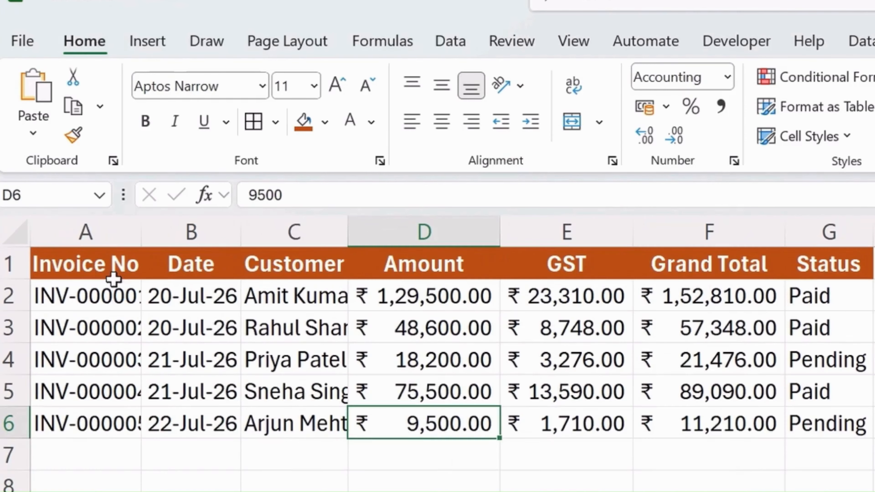
{"action": "double_click", "coordinate": [141, 231]}
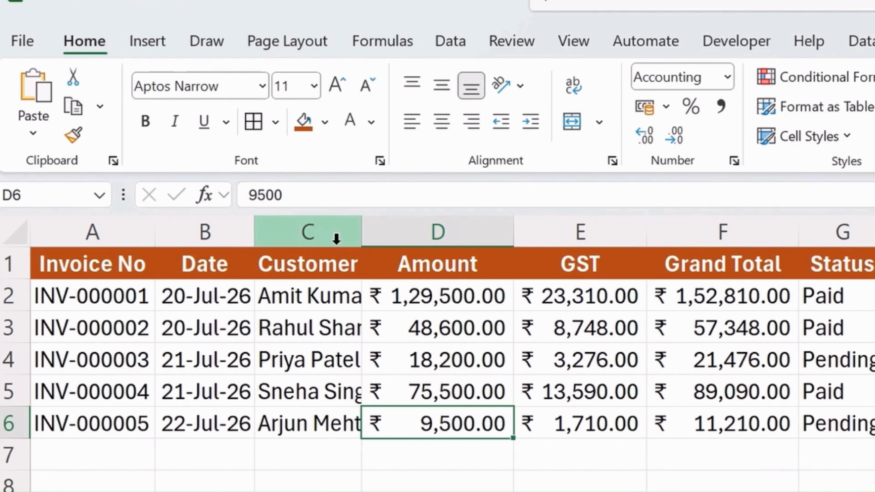
{"action": "double_click", "coordinate": [362, 232]}
{"action": "left_click", "coordinate": [532, 240]}
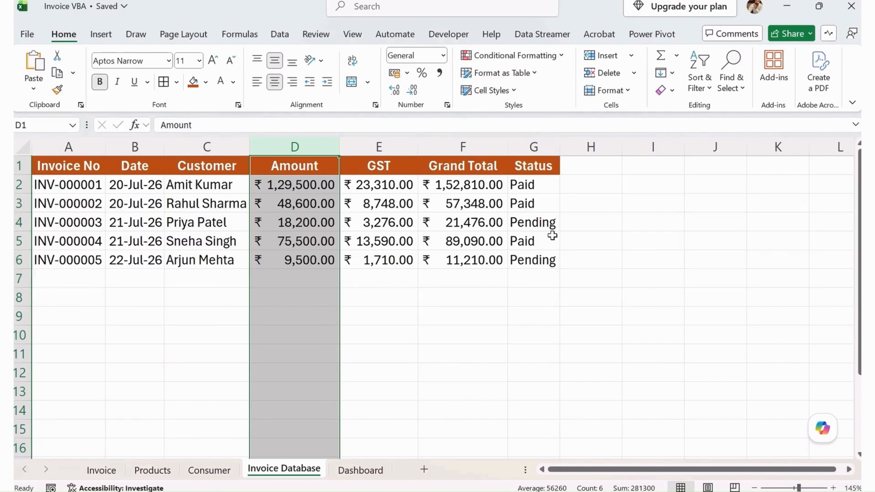
{"action": "left_click", "coordinate": [534, 297]}
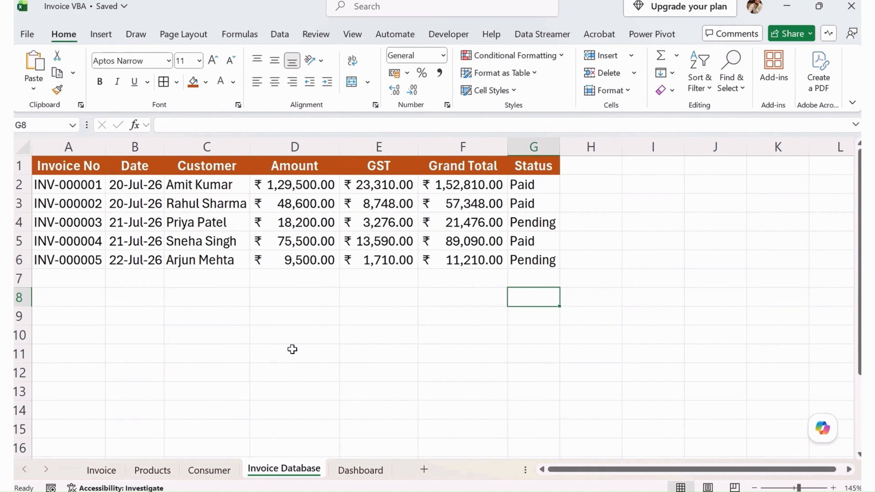
Step: Apply the rupee accounting format to the Total Sales figure in B9 of the Dashboard sheet
{"action": "left_click", "coordinate": [361, 470]}
{"action": "left_click", "coordinate": [151, 350]}
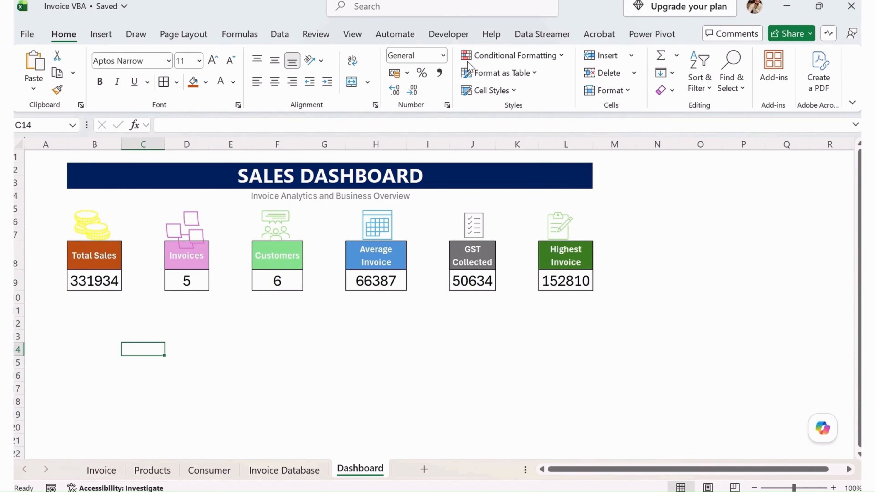
{"action": "left_click", "coordinate": [99, 276]}
{"action": "left_click", "coordinate": [393, 73]}
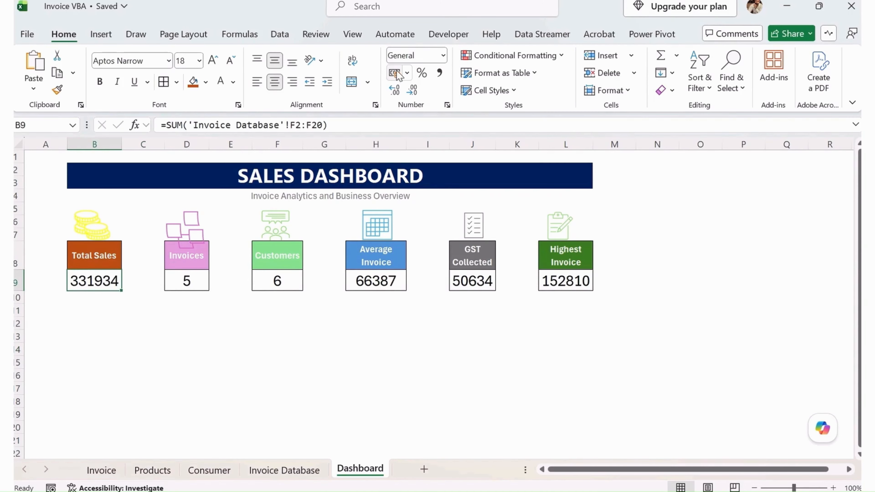
Step: Apply the rupee accounting format to the GST Collected figure in J9 and the Highest Invoice figure in L9
{"action": "left_click", "coordinate": [246, 284]}
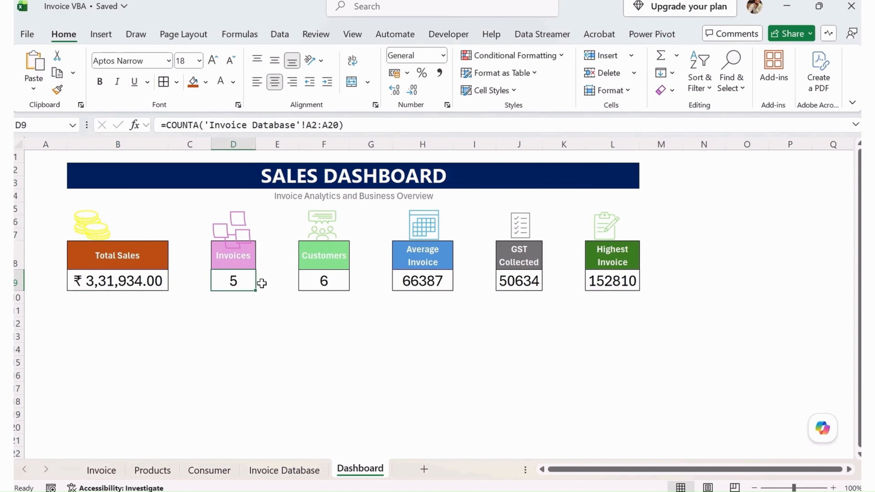
{"action": "left_click", "coordinate": [345, 280]}
{"action": "left_click", "coordinate": [427, 281]}
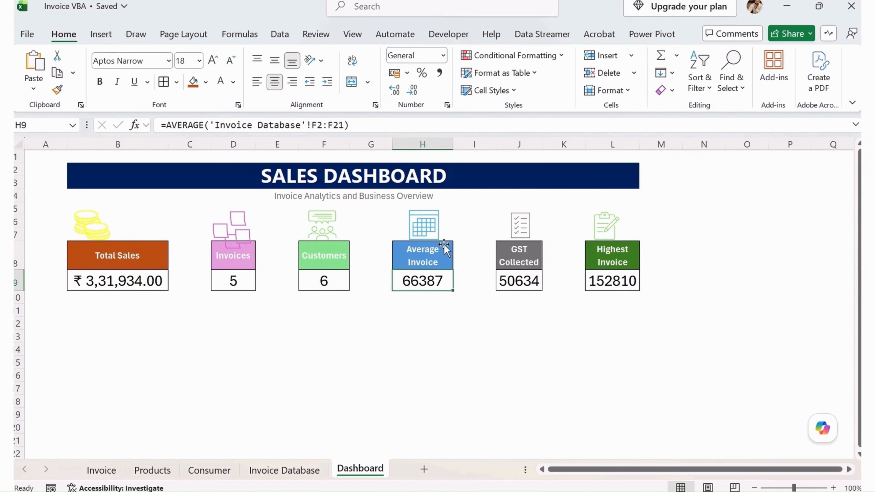
{"action": "left_click", "coordinate": [508, 283]}
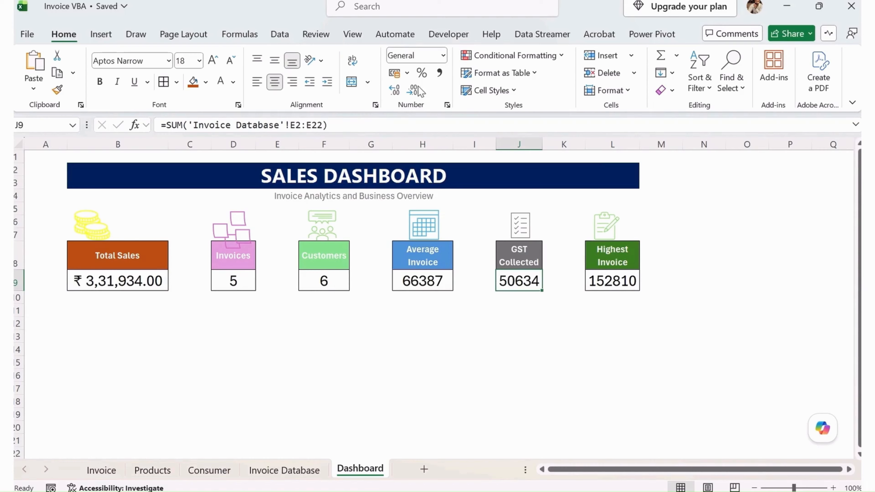
{"action": "left_click", "coordinate": [395, 73]}
{"action": "left_click", "coordinate": [435, 292]}
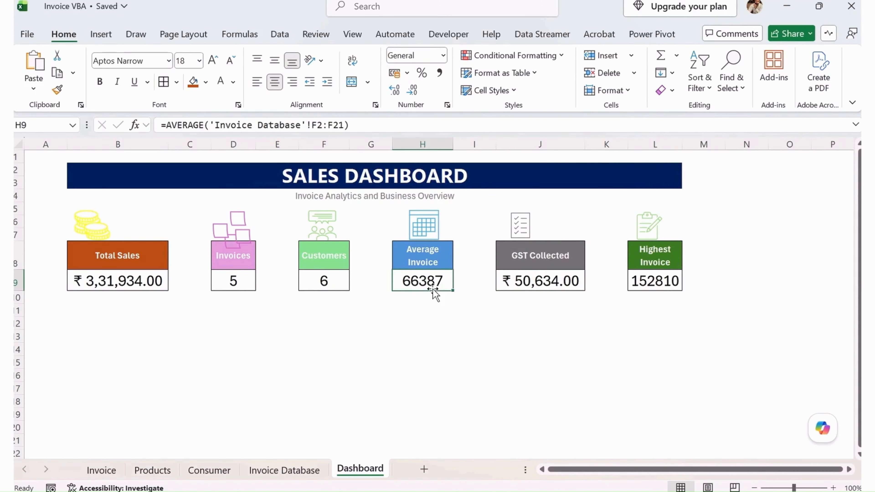
{"action": "left_click", "coordinate": [656, 289]}
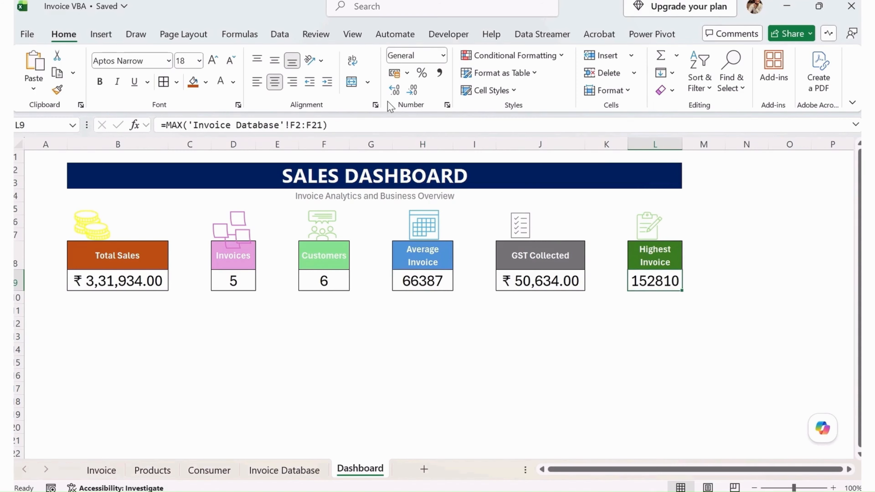
{"action": "left_click", "coordinate": [395, 73]}
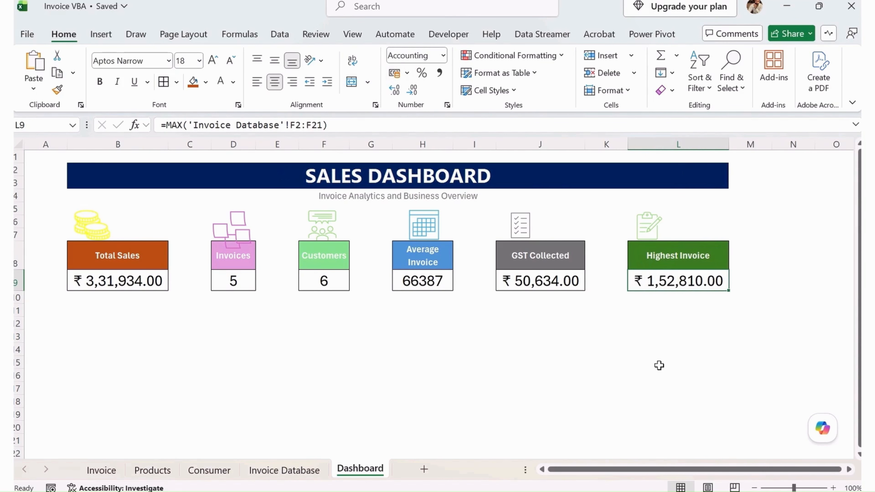
{"action": "left_click", "coordinate": [659, 365]}
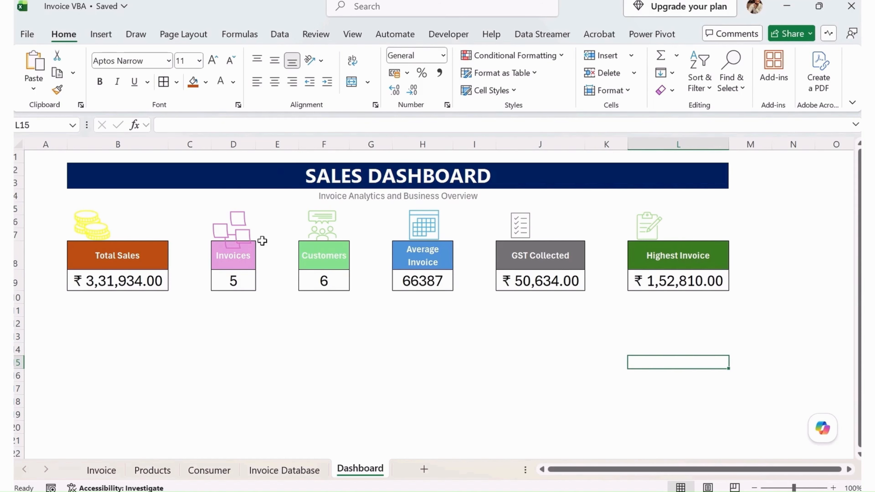
Step: Create a PivotTable on a new worksheet from the Invoice Database range A1:G6
{"action": "left_click", "coordinate": [249, 238]}
{"action": "left_click", "coordinate": [368, 389]}
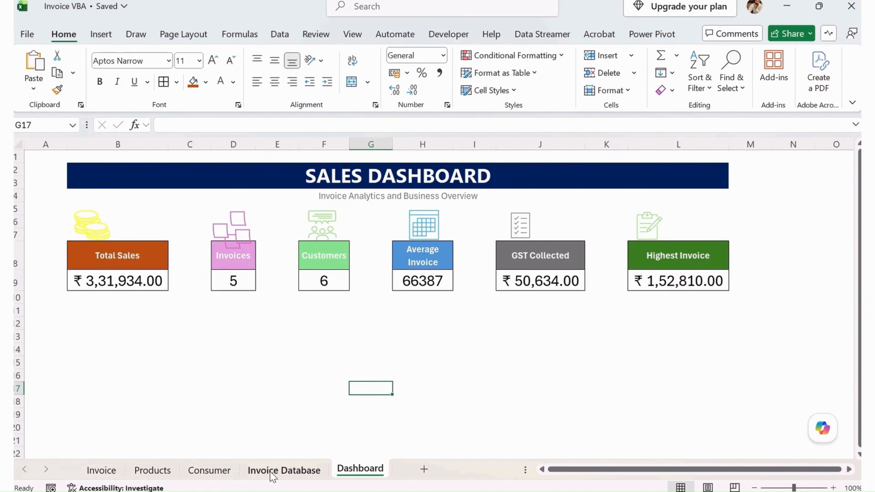
{"action": "left_click", "coordinate": [285, 470]}
{"action": "left_click", "coordinate": [220, 224]}
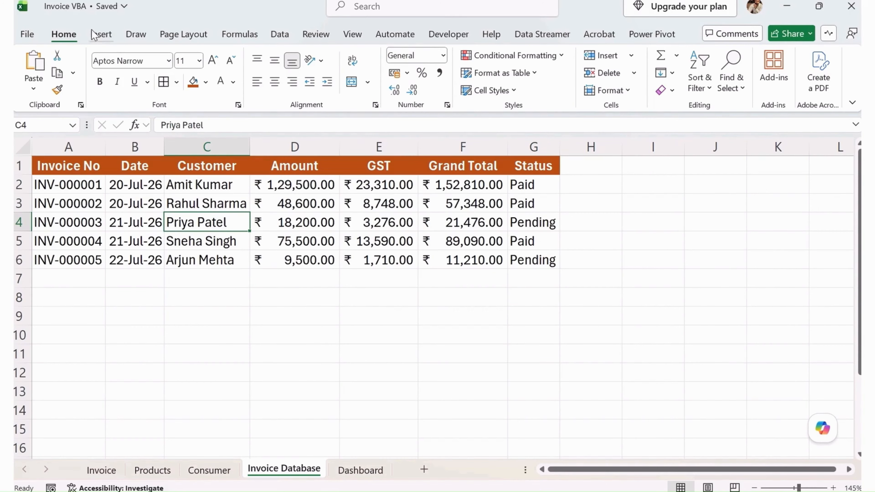
{"action": "left_click", "coordinate": [101, 33]}
{"action": "left_click", "coordinate": [39, 64]}
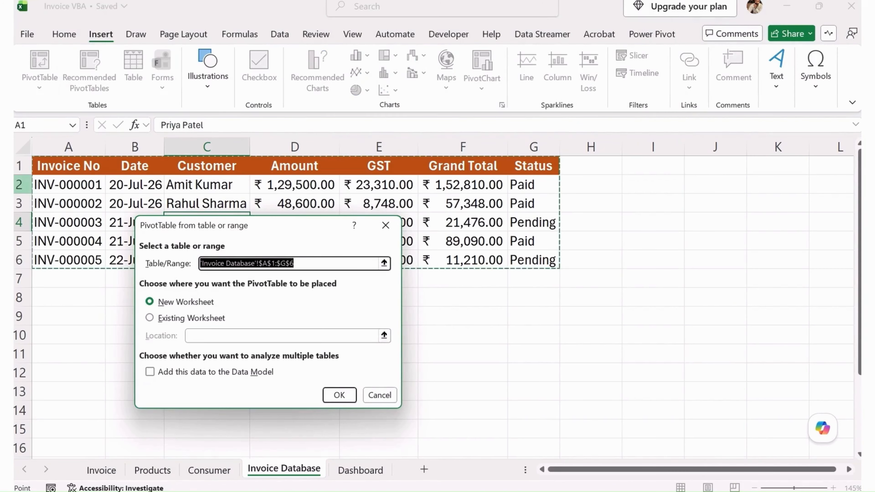
{"action": "left_click", "coordinate": [338, 396]}
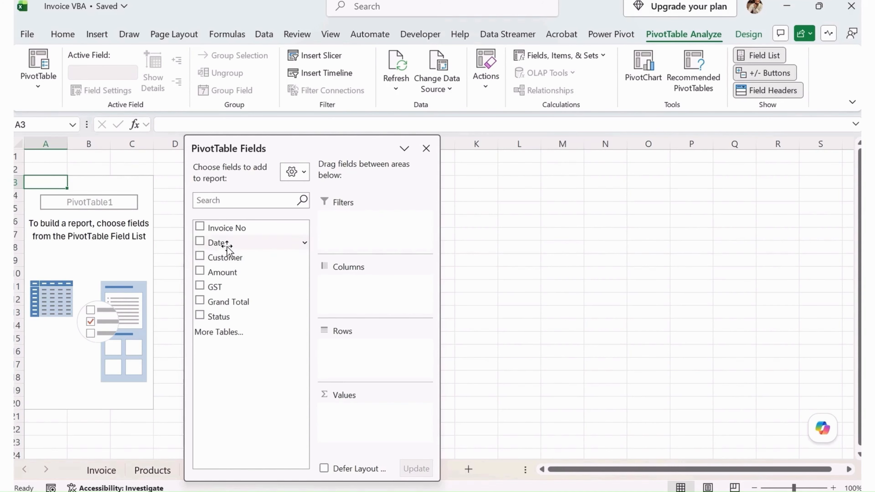
Step: Build the PivotTable with Date as rows and the sum of Grand Total as values, and close the field list
{"action": "left_click_drag", "start_coordinate": [228, 244], "coordinate": [340, 357]}
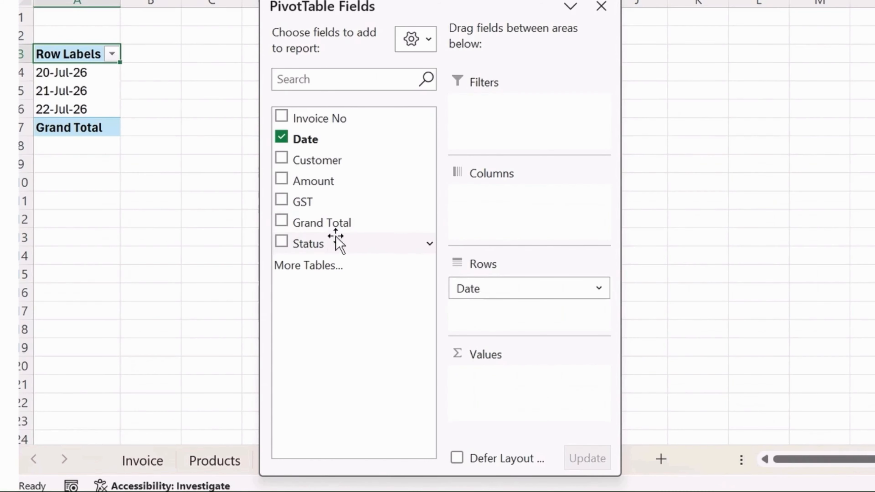
{"action": "left_click_drag", "start_coordinate": [235, 303], "coordinate": [368, 419]}
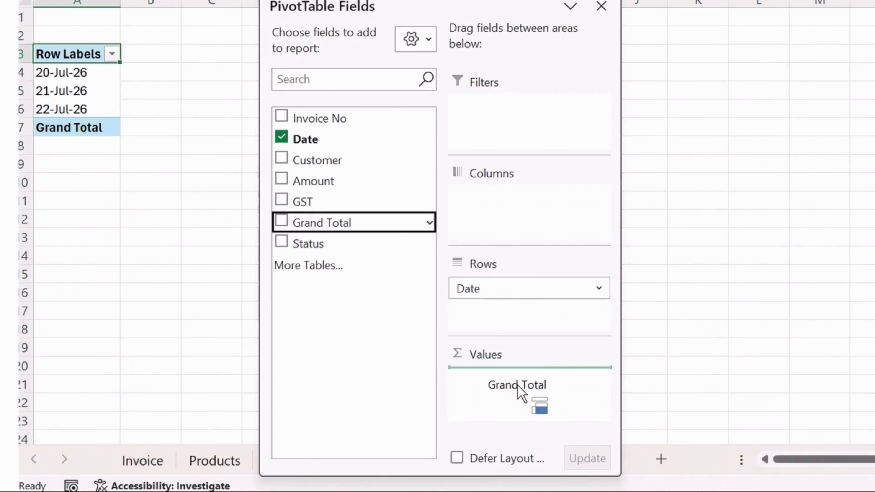
{"action": "left_click_drag", "start_coordinate": [518, 386], "coordinate": [520, 386]}
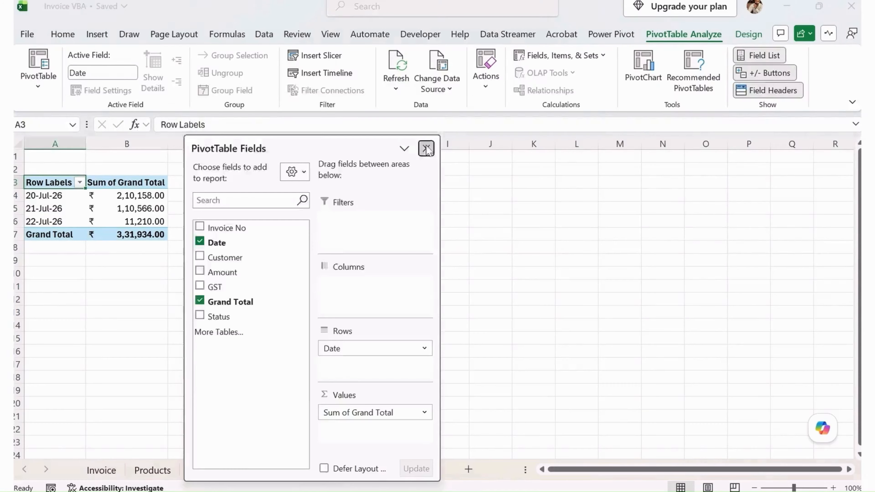
{"action": "left_click", "coordinate": [601, 6]}
Step: Insert a Clustered Column PivotChart from the date-wise Grand Total PivotTable
{"action": "left_click", "coordinate": [98, 221]}
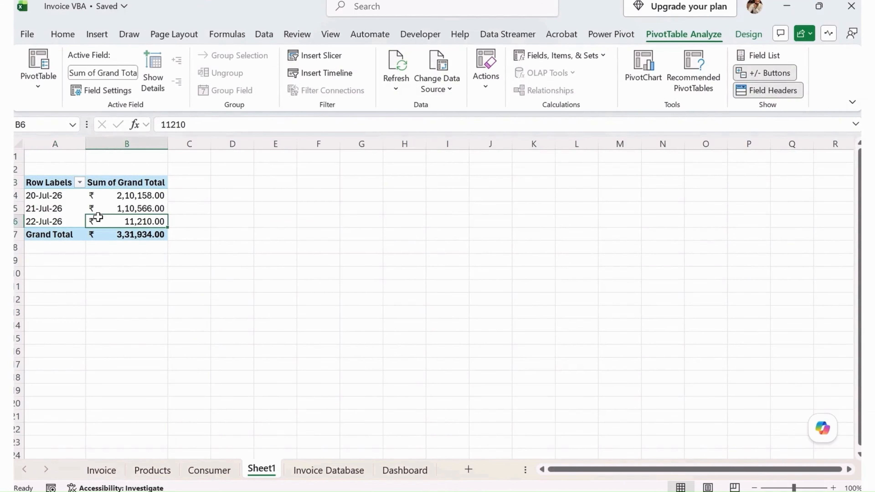
{"action": "left_click", "coordinate": [97, 34]}
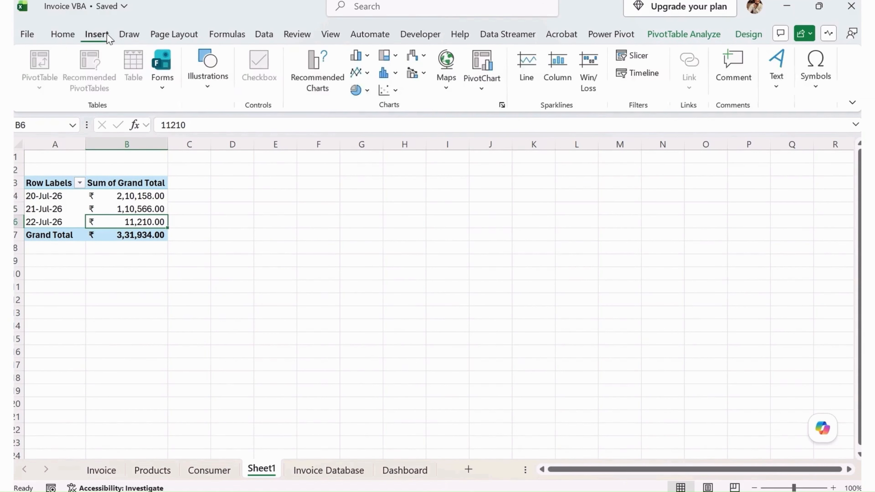
{"action": "left_click", "coordinate": [324, 86]}
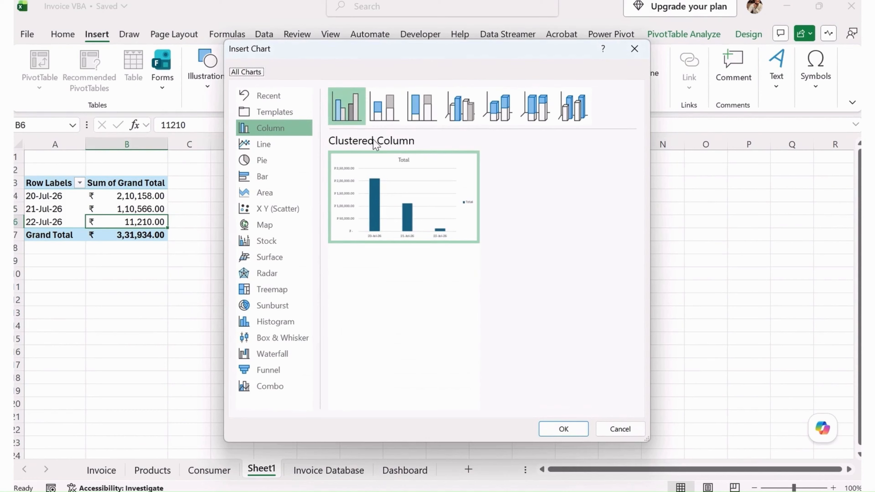
{"action": "mouse_move", "coordinate": [369, 168]}
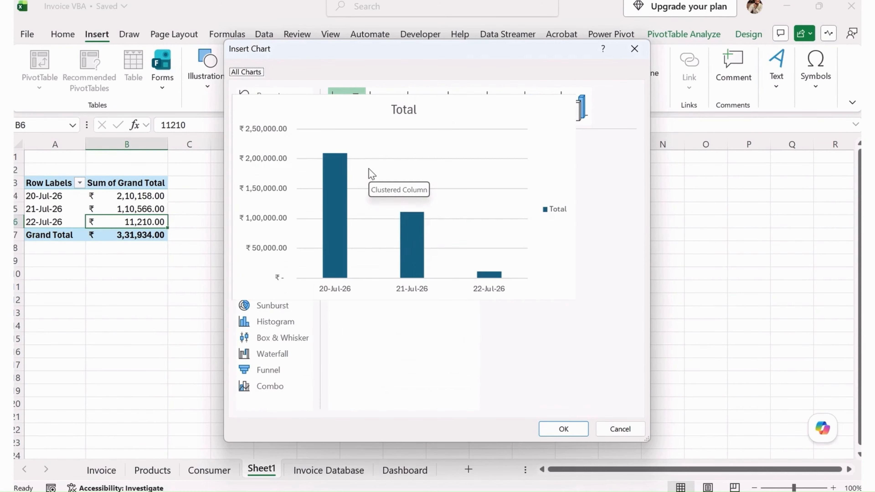
{"action": "left_click", "coordinate": [563, 429]}
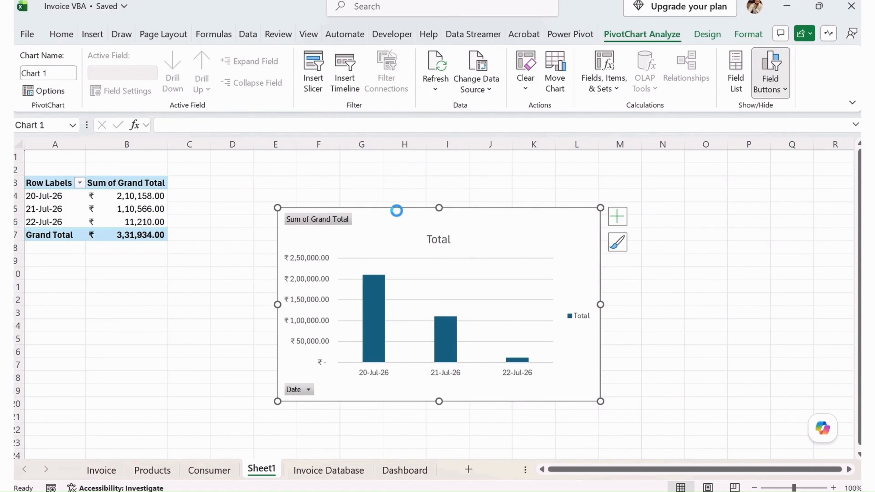
Step: Move the column chart from Sheet1 to the Dashboard sheet and place it below the summary cards, starting at column B, row 11
{"action": "key", "text": "Delete"}
{"action": "left_click", "coordinate": [405, 470]}
{"action": "key", "text": "ctrl+v"}
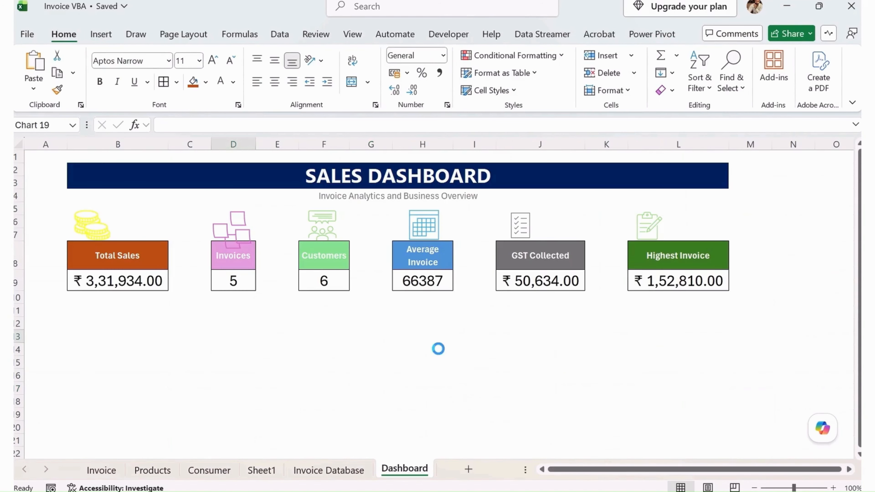
{"action": "scroll", "coordinate": [464, 348], "scroll_direction": "down", "scroll_amount": 2}
{"action": "left_click_drag", "start_coordinate": [488, 266], "coordinate": [345, 241]}
{"action": "left_click", "coordinate": [477, 348]}
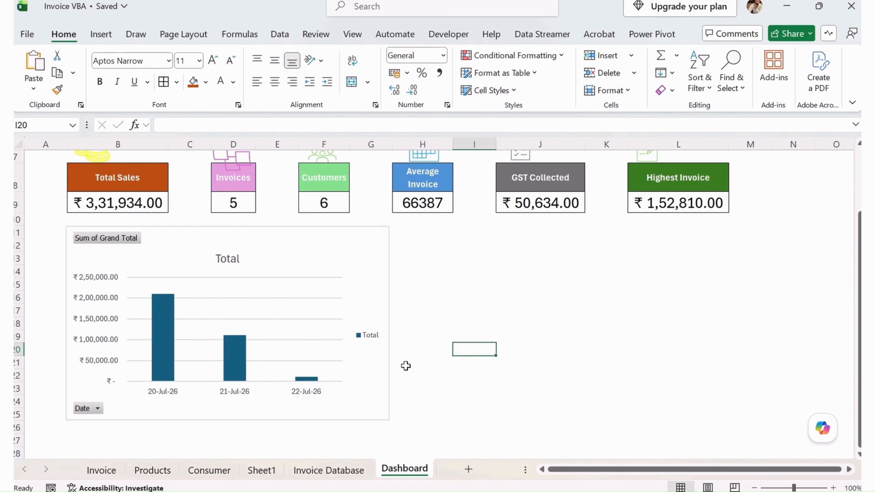
Step: Copy the PivotTable in A3:B7 of Sheet1 and paste the duplicate at D3
{"action": "left_click", "coordinate": [271, 472]}
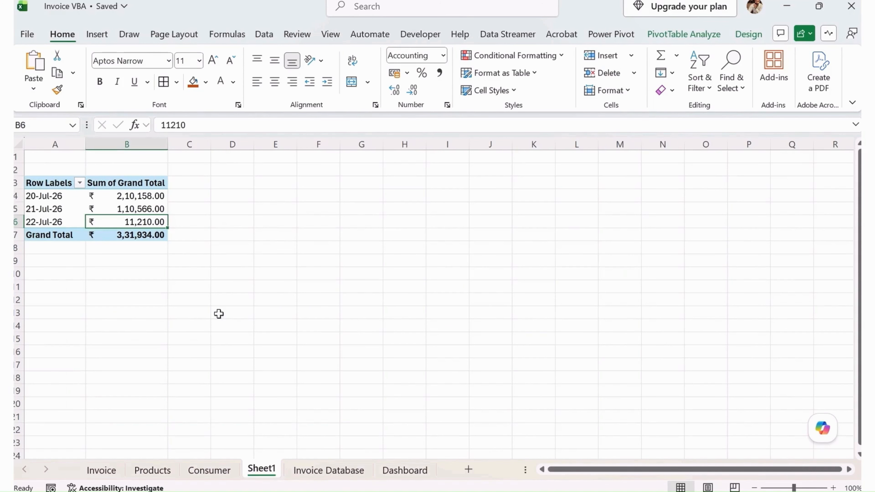
{"action": "left_click", "coordinate": [52, 183]}
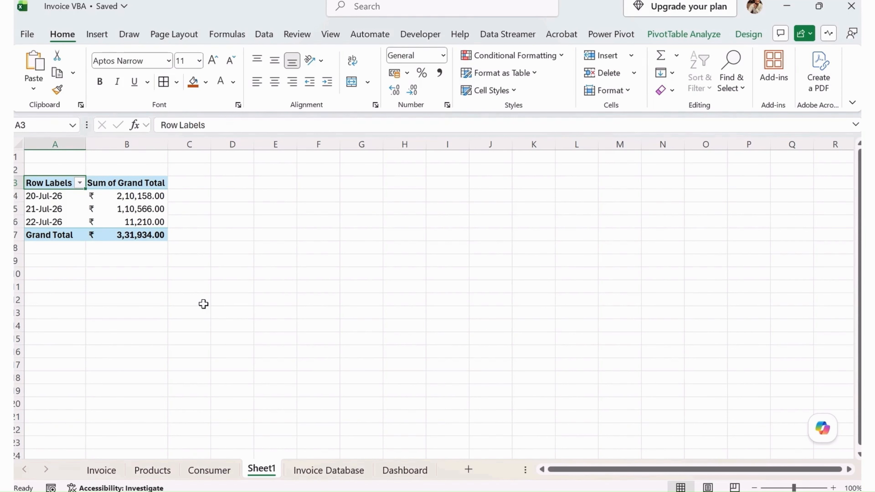
{"action": "key", "text": "shift+Right"}
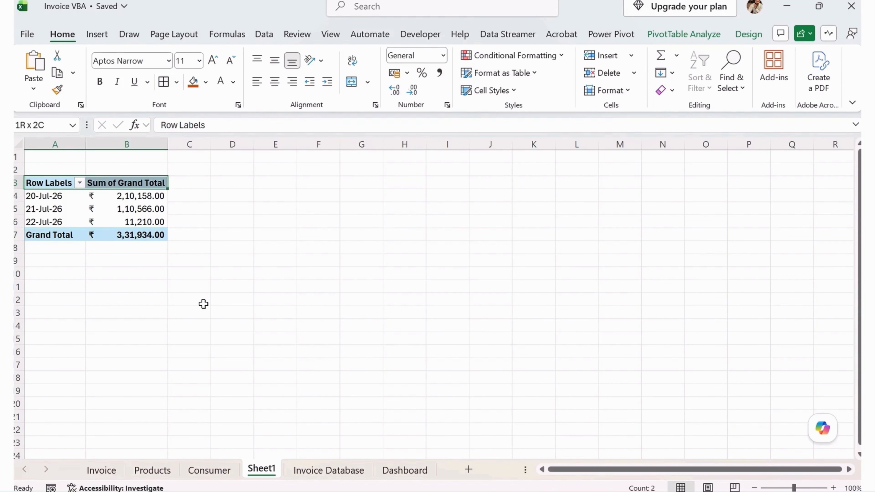
{"action": "key", "text": "ctrl+shift+Down"}
{"action": "key", "text": "ctrl+c"}
{"action": "key", "text": "Right"}
{"action": "key", "text": "Right"}
{"action": "key", "text": "Right"}
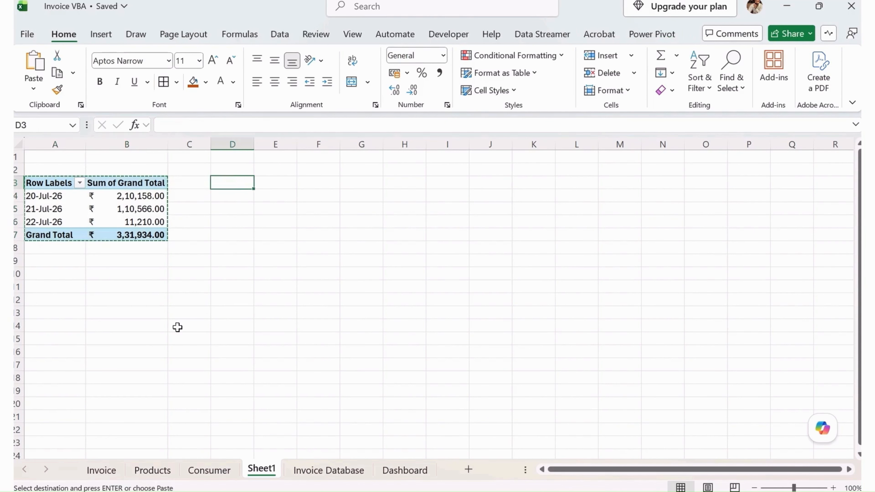
{"action": "key", "text": "ctrl+v"}
{"action": "key", "text": "Right"}
{"action": "key", "text": "Escape"}
{"action": "key", "text": "Down"}
{"action": "key", "text": "Left"}
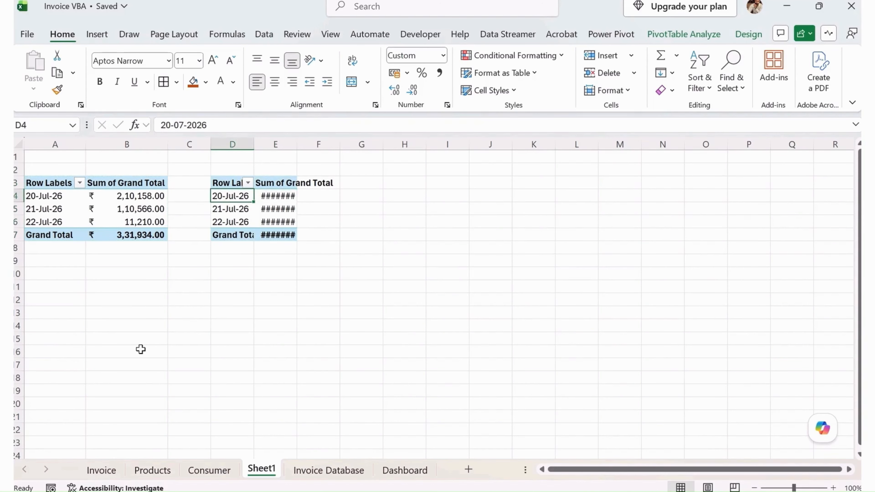
Step: Remove the Date and Grand Total fields from the duplicated PivotTable at D3 and close its field list
{"action": "left_click", "coordinate": [699, 37]}
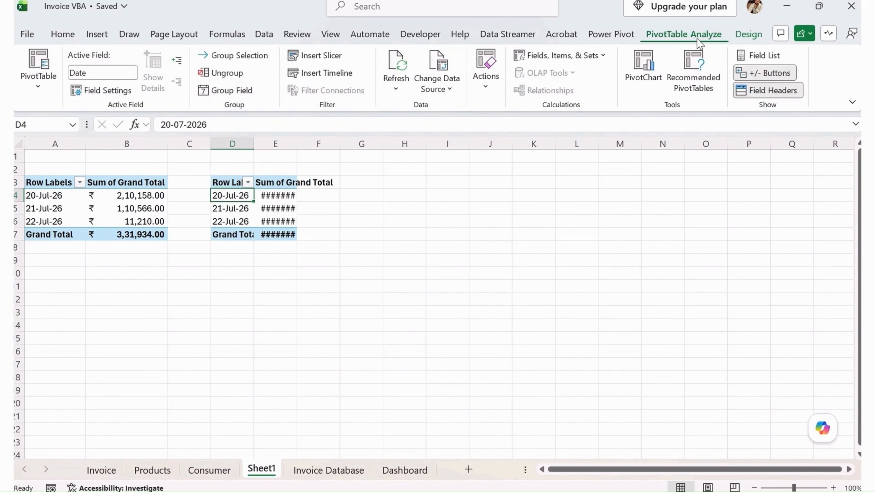
{"action": "left_click", "coordinate": [768, 53]}
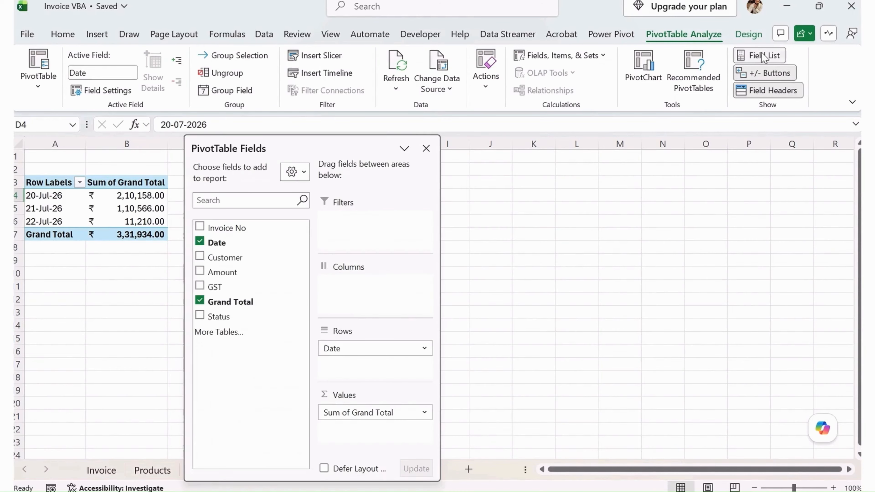
{"action": "left_click_drag", "start_coordinate": [347, 353], "coordinate": [272, 299]}
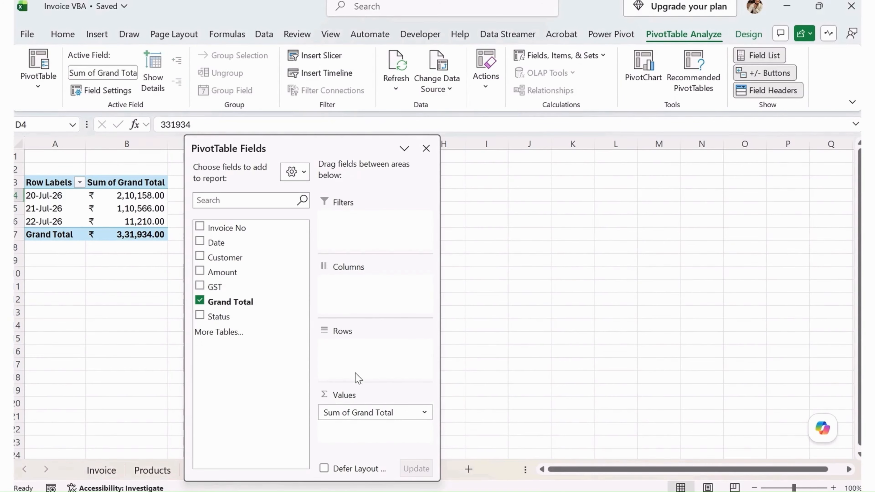
{"action": "left_click_drag", "start_coordinate": [303, 148], "coordinate": [517, 138]}
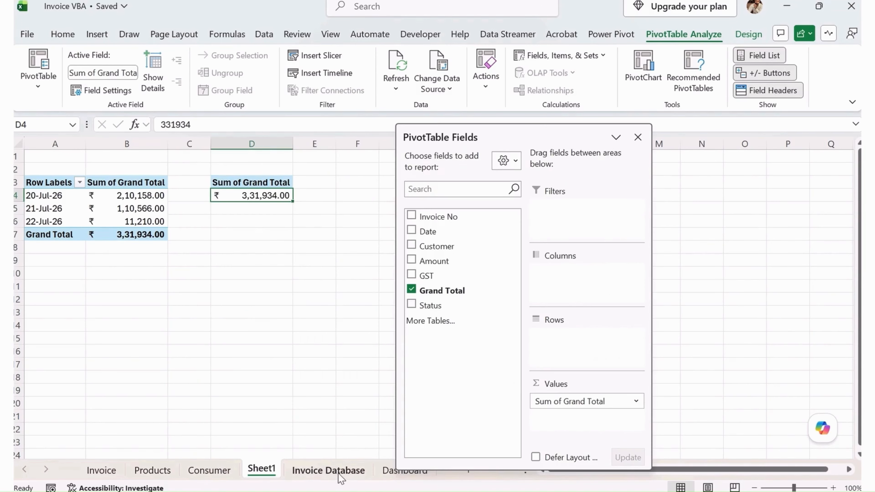
{"action": "left_click_drag", "start_coordinate": [582, 401], "coordinate": [457, 345]}
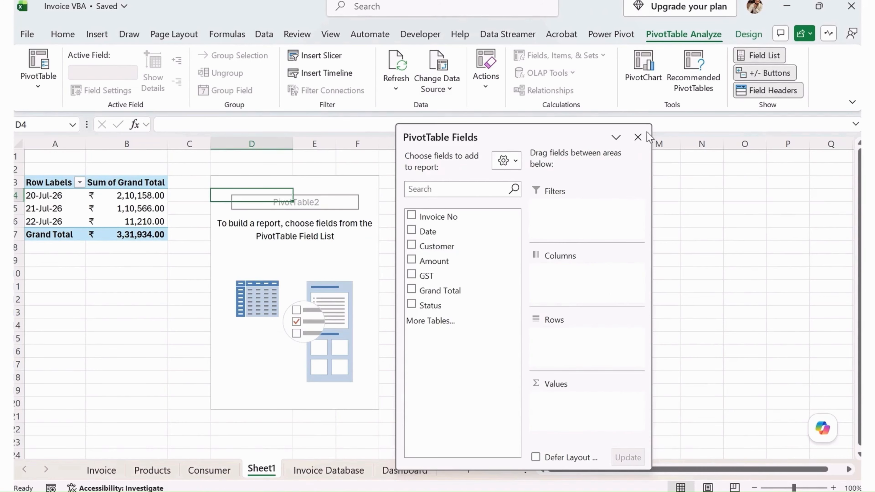
{"action": "left_click", "coordinate": [637, 138]}
Step: Rebuild the second PivotTable with Status as rows and the sum of Grand Total as values
{"action": "left_click", "coordinate": [328, 471]}
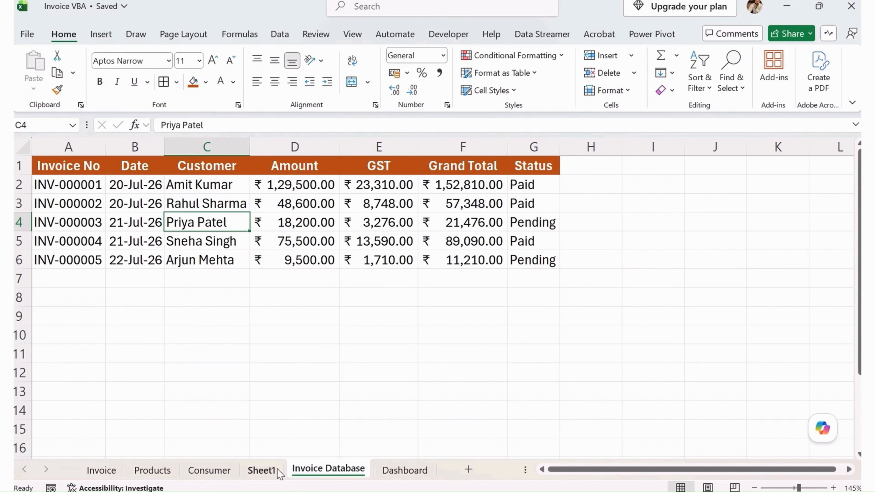
{"action": "left_click", "coordinate": [261, 470]}
{"action": "left_click", "coordinate": [286, 260]}
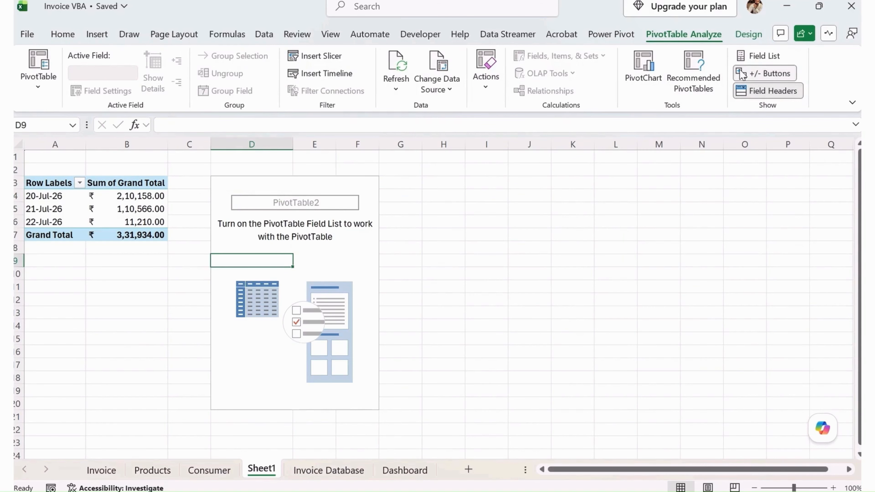
{"action": "left_click", "coordinate": [760, 55]}
{"action": "left_click_drag", "start_coordinate": [438, 307], "coordinate": [582, 346]}
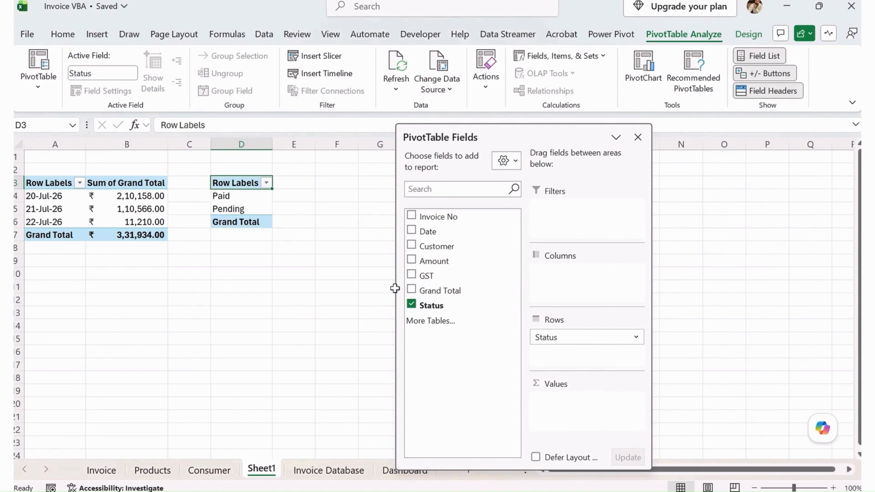
{"action": "left_click_drag", "start_coordinate": [461, 297], "coordinate": [588, 414]}
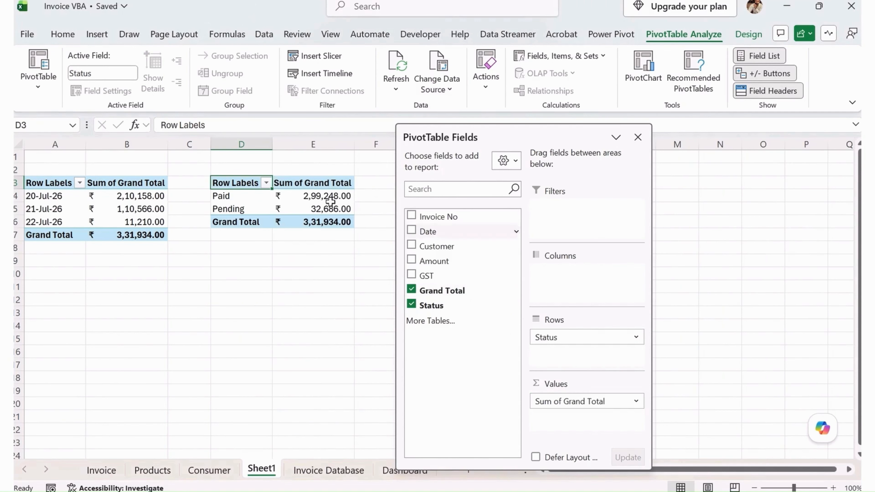
{"action": "left_click", "coordinate": [642, 141]}
Step: Insert a Pie PivotChart from the status-wise Grand Total PivotTable
{"action": "left_click", "coordinate": [103, 34]}
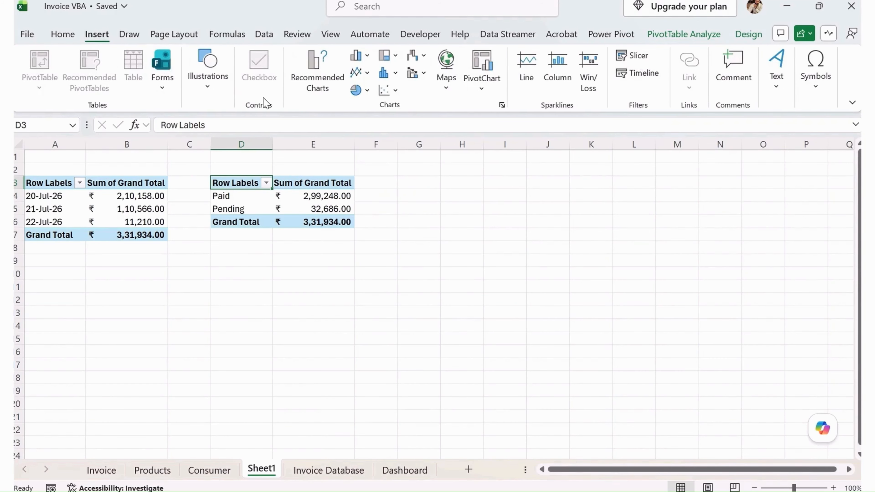
{"action": "left_click", "coordinate": [321, 88]}
{"action": "left_click", "coordinate": [269, 161]}
{"action": "mouse_move", "coordinate": [381, 212]}
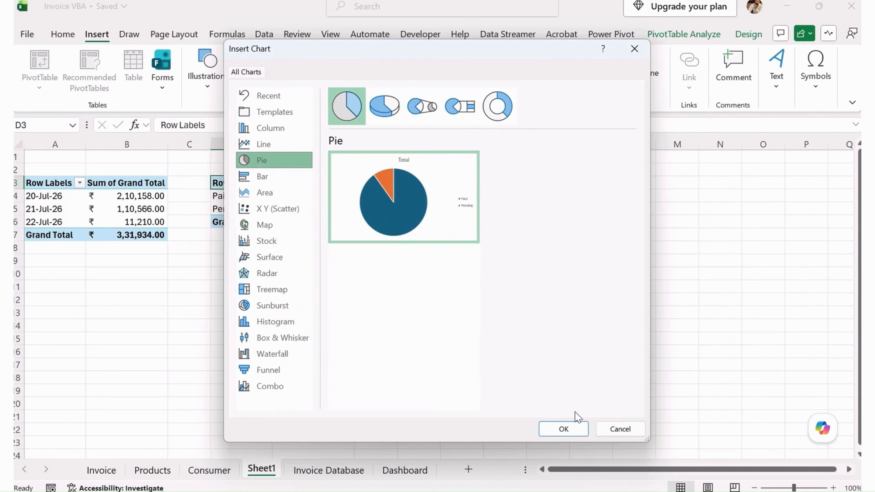
{"action": "left_click", "coordinate": [564, 429]}
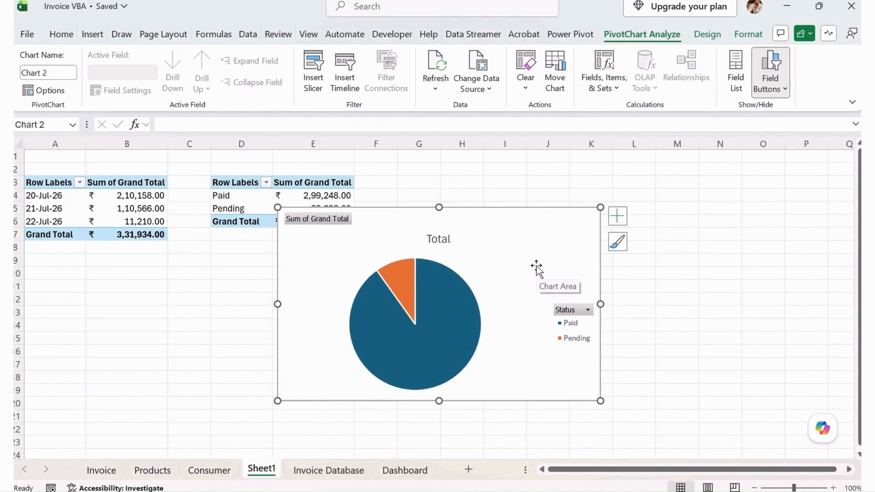
Step: Move the pie chart to the Dashboard sheet beside the column chart and widen it to line up with the edge of column L
{"action": "key", "text": "Delete"}
{"action": "left_click", "coordinate": [345, 470]}
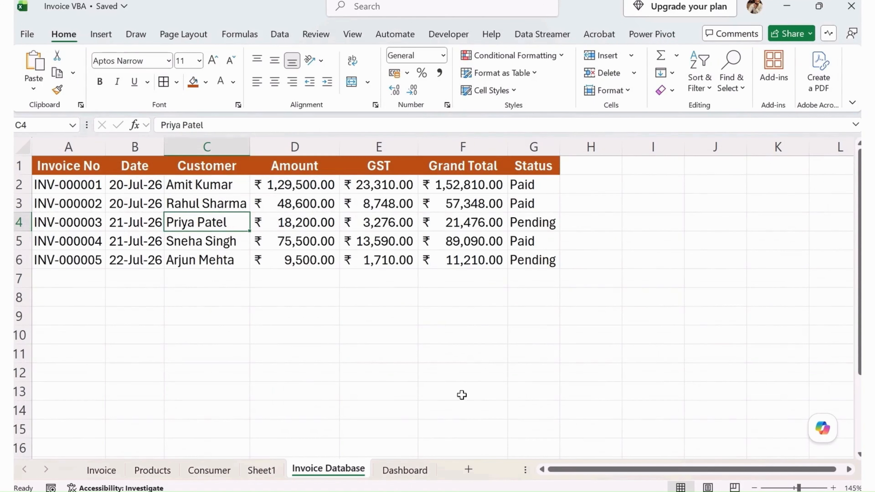
{"action": "left_click", "coordinate": [405, 470]}
{"action": "key", "text": "ctrl+v"}
{"action": "left_click_drag", "start_coordinate": [597, 357], "coordinate": [540, 239]}
{"action": "left_click_drag", "start_coordinate": [720, 421], "coordinate": [728, 420]}
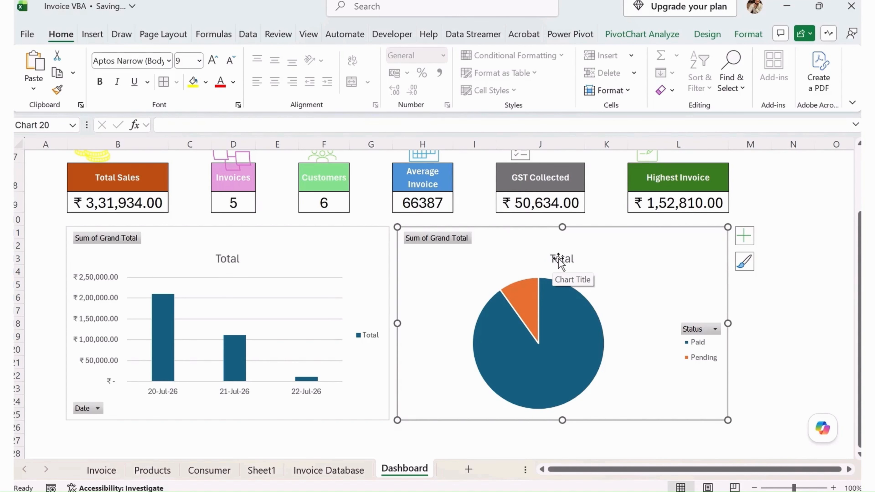
Step: Check the Status column on the Invoice Database sheet and retitle the Dashboard pie chart "Payment Status"
{"action": "left_click", "coordinate": [329, 470]}
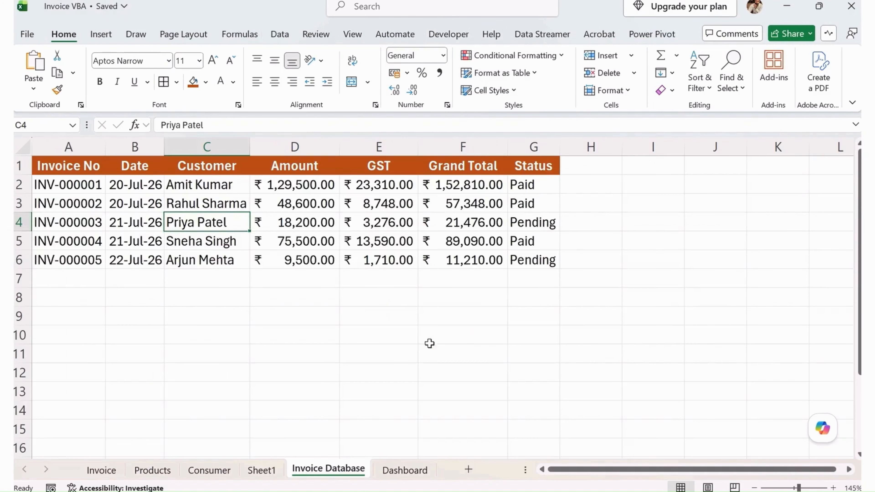
{"action": "left_click", "coordinate": [544, 173]}
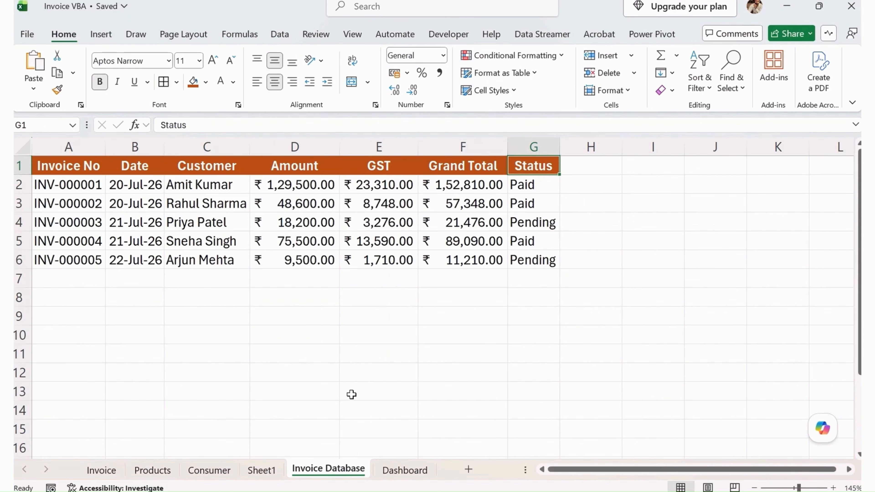
{"action": "left_click", "coordinate": [405, 470]}
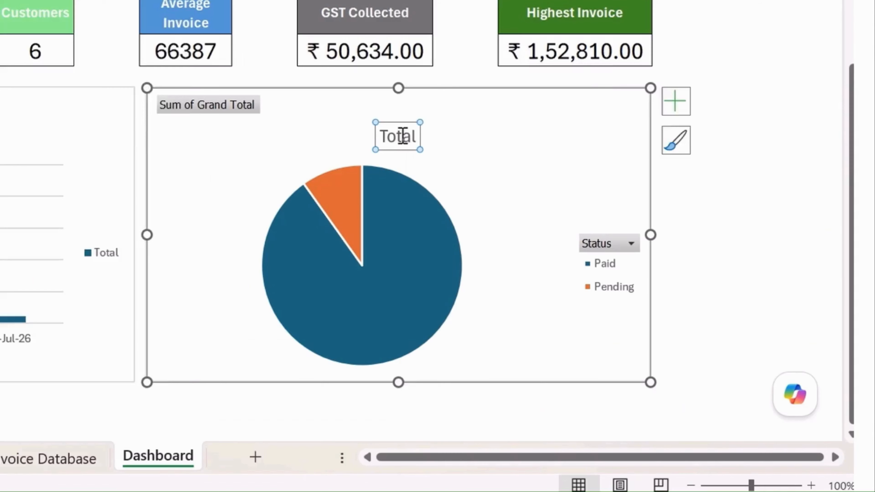
{"action": "double_click", "coordinate": [403, 136]}
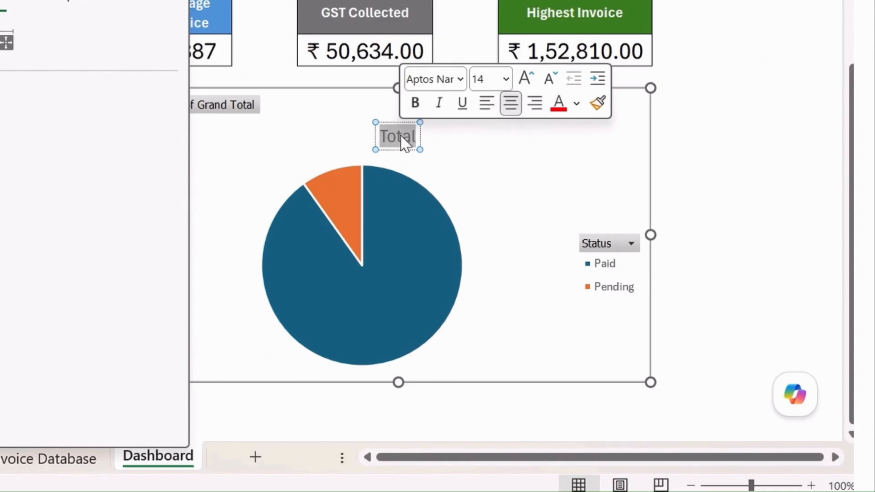
{"action": "key", "text": "BackSpace"}
{"action": "type", "text": "Payment Status"}
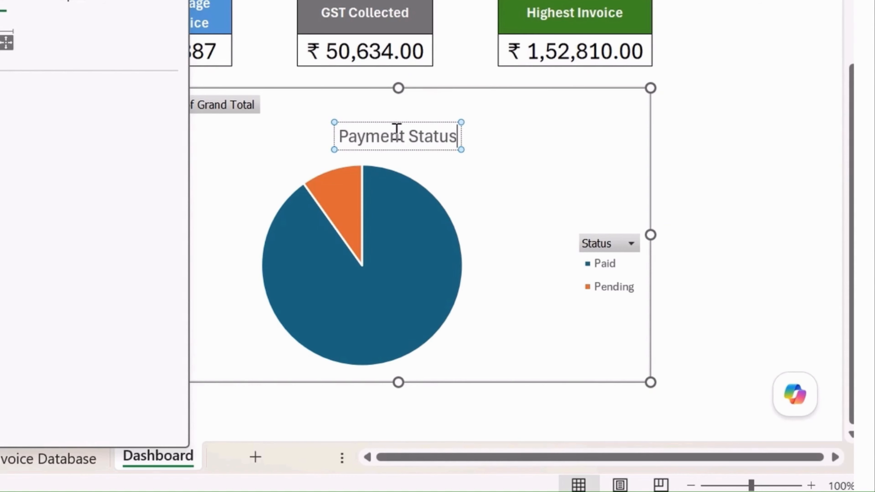
Step: Hide all field buttons on the Payment Status pie chart and delete its legend
{"action": "left_click", "coordinate": [626, 245]}
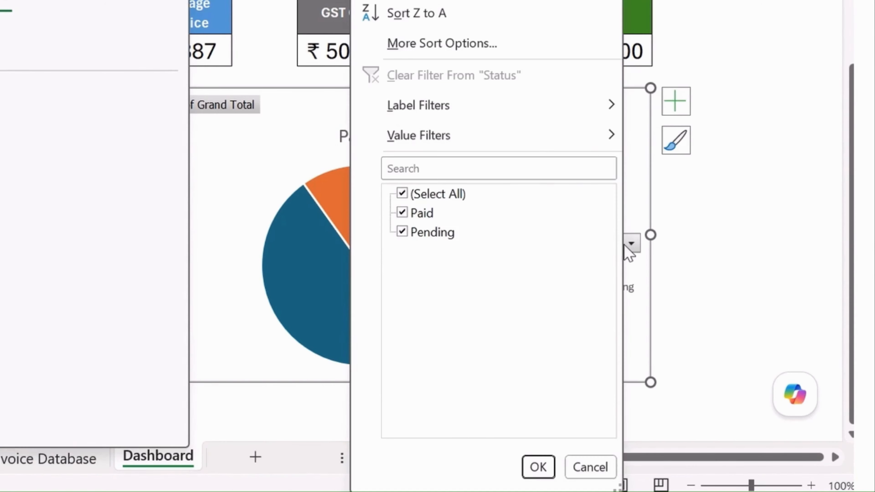
{"action": "left_click", "coordinate": [538, 467]}
{"action": "right_click", "coordinate": [624, 242]}
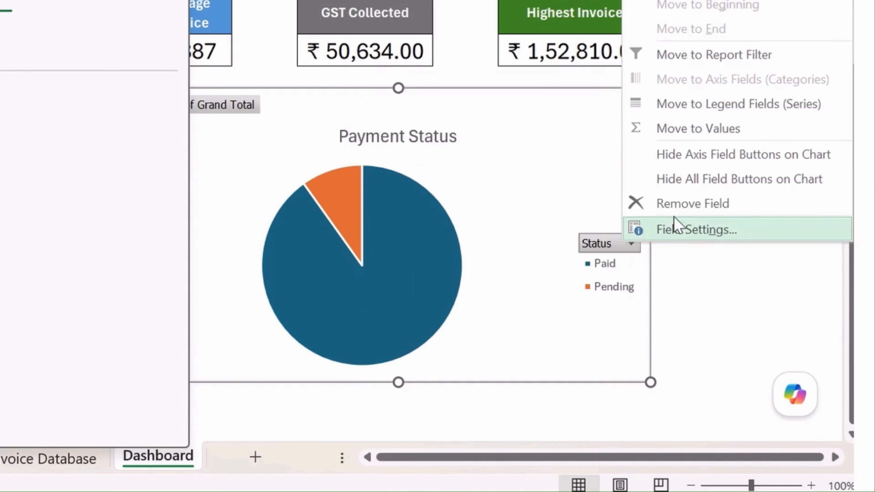
{"action": "left_click", "coordinate": [716, 188]}
{"action": "left_click", "coordinate": [612, 243]}
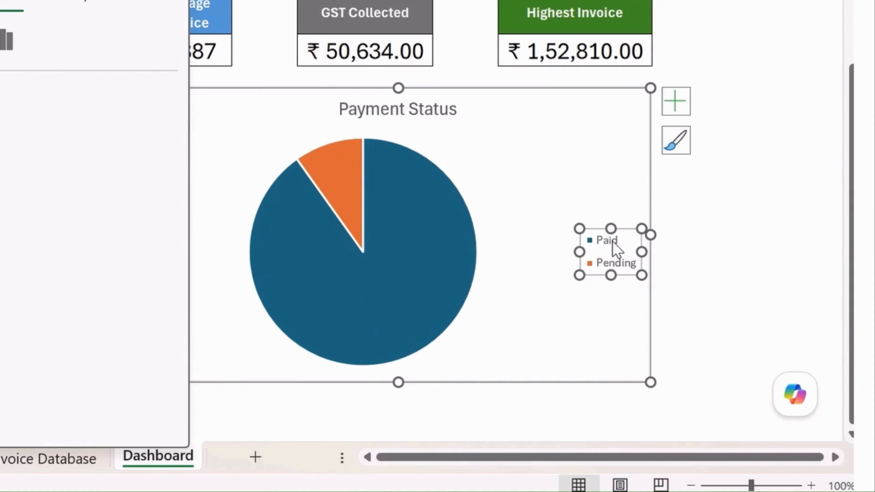
{"action": "key", "text": "Delete"}
Step: Add data labels to the pie chart in the Data Callout style
{"action": "left_click", "coordinate": [676, 102]}
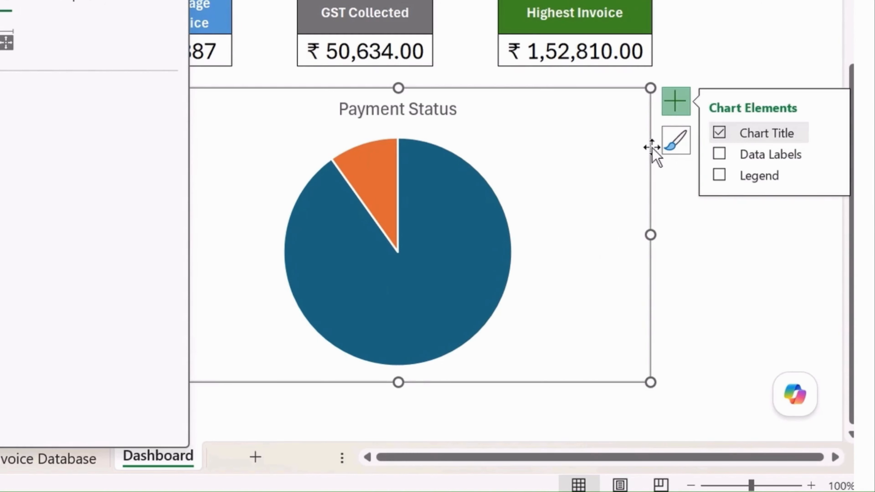
{"action": "left_click", "coordinate": [719, 154]}
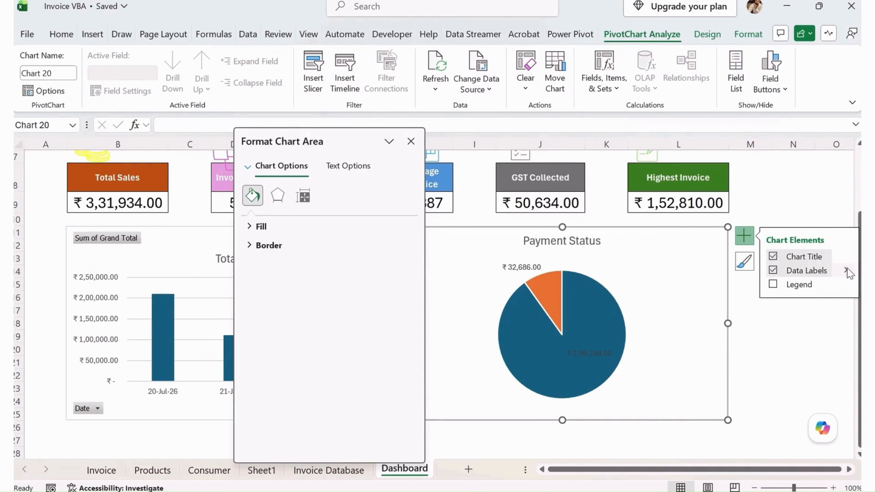
{"action": "left_click", "coordinate": [831, 154]}
{"action": "left_click", "coordinate": [741, 345]}
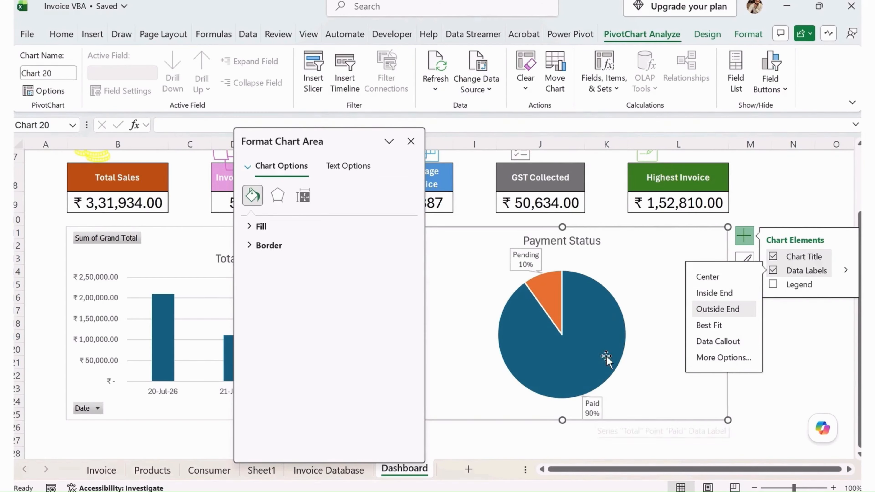
{"action": "left_click", "coordinate": [761, 193]}
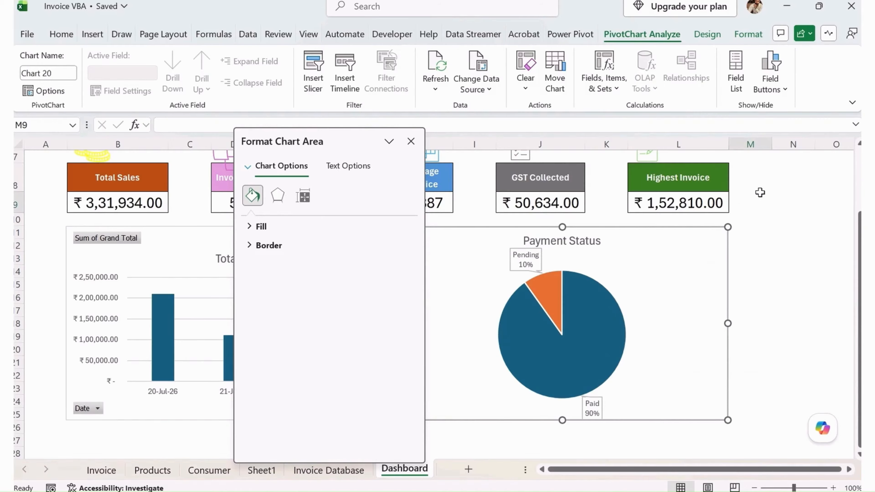
Step: Close the chart formatting pane and hide all field buttons on the column chart
{"action": "left_click", "coordinate": [419, 139]}
{"action": "right_click", "coordinate": [117, 242]}
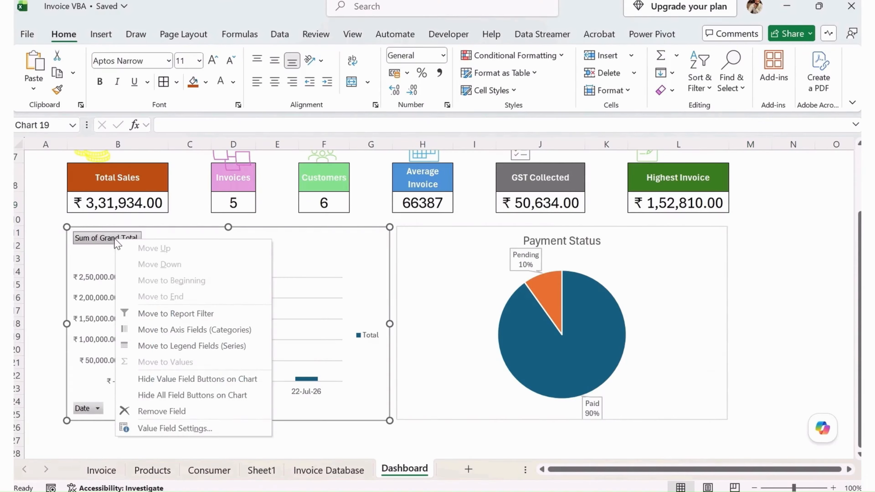
{"action": "left_click", "coordinate": [163, 395]}
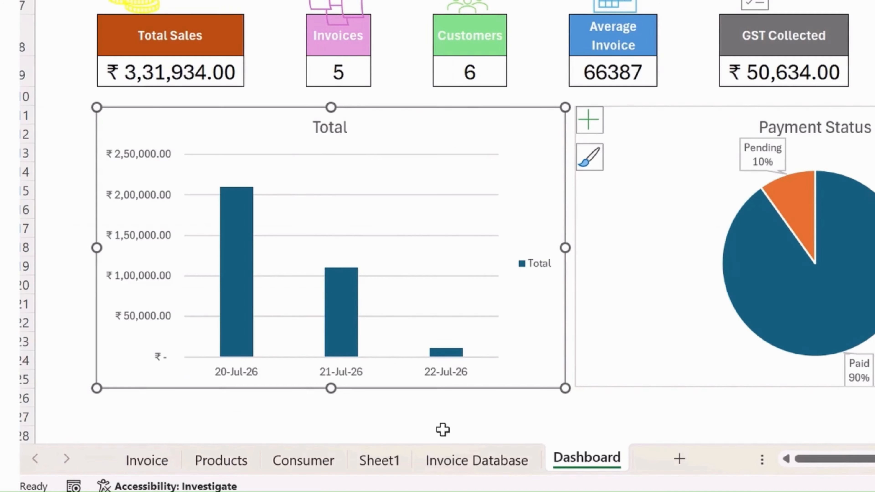
Step: Check the Date and Grand Total source columns and the PivotTables, and retitle the Dashboard column chart "Date Wise Invoice"
{"action": "left_click", "coordinate": [478, 460]}
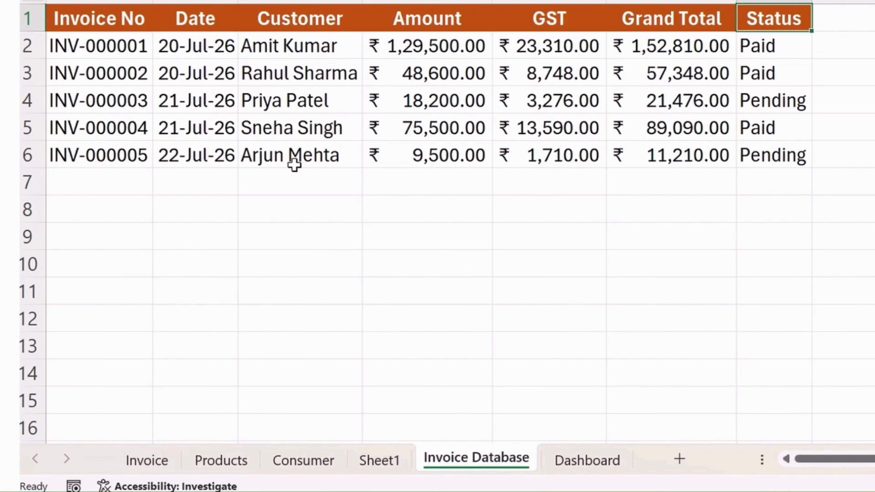
{"action": "left_click", "coordinate": [206, 24]}
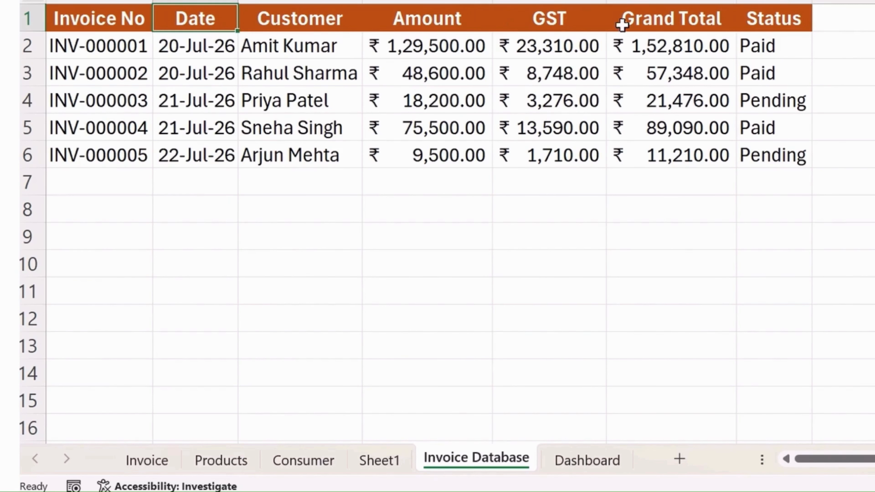
{"action": "left_click", "coordinate": [688, 15]}
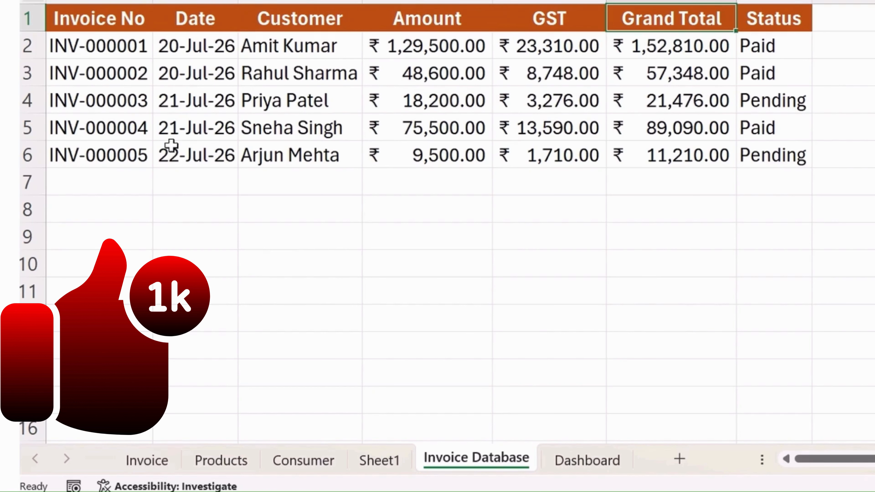
{"action": "left_click", "coordinate": [397, 459]}
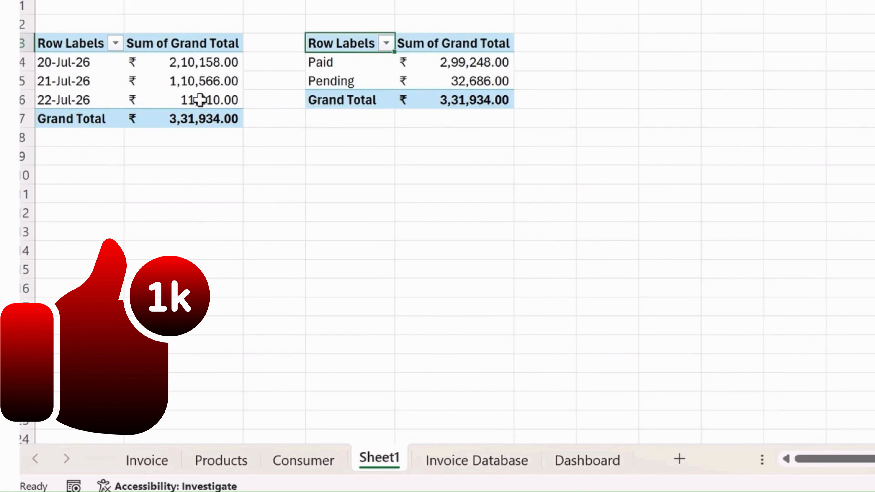
{"action": "left_click", "coordinate": [587, 458]}
{"action": "left_click", "coordinate": [328, 134]}
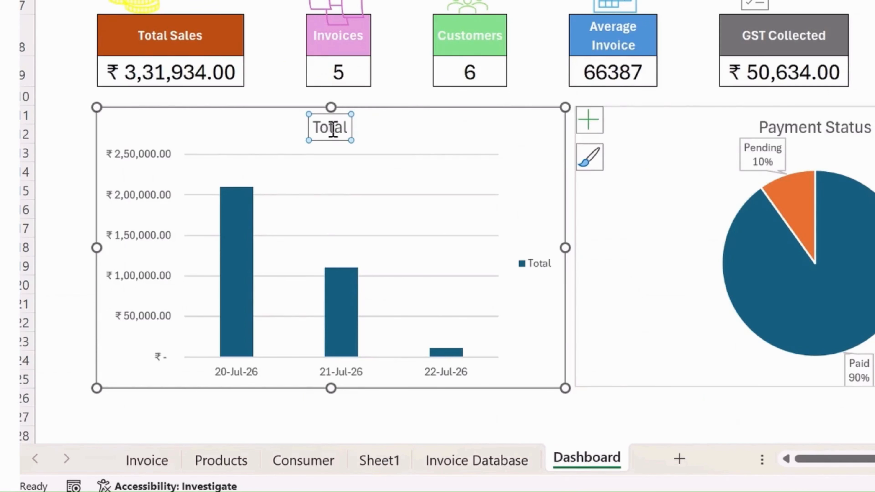
{"action": "double_click", "coordinate": [326, 133]}
{"action": "double_click", "coordinate": [324, 131]}
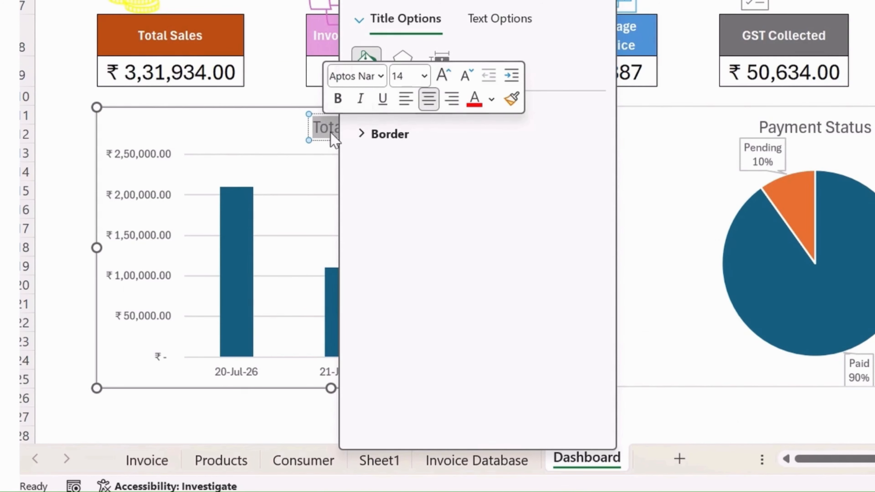
{"action": "left_click", "coordinate": [595, 3]}
{"action": "type", "text": "Dat"}
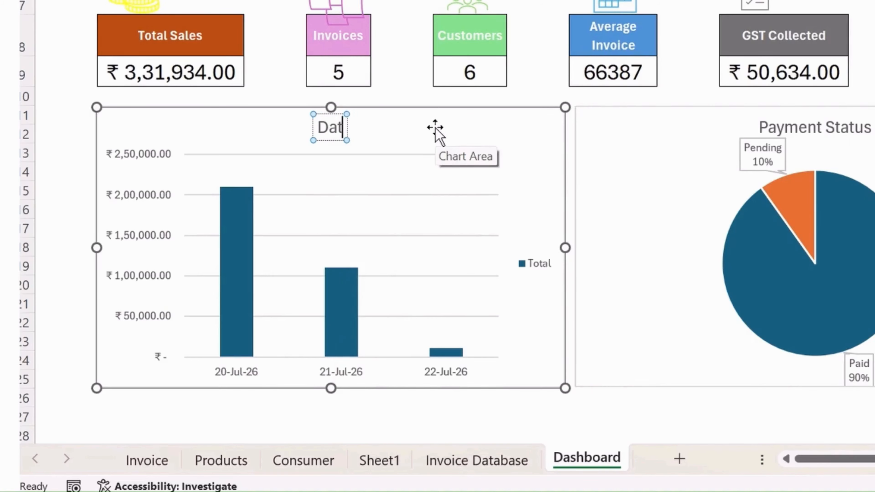
{"action": "type", "text": "e Wise Invoicie"}
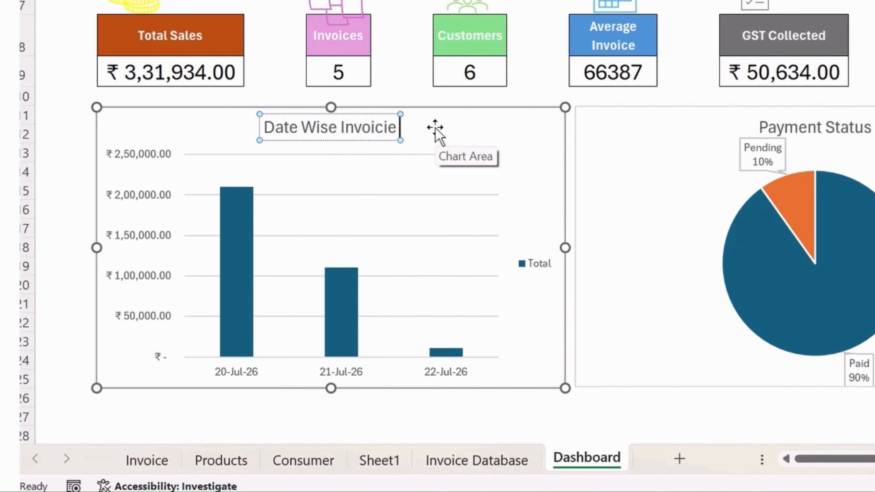
{"action": "key", "text": "BackSpace"}
{"action": "type", "text": "e"}
{"action": "key", "text": "BackSpace"}
{"action": "key", "text": "BackSpace"}
{"action": "type", "text": "e"}
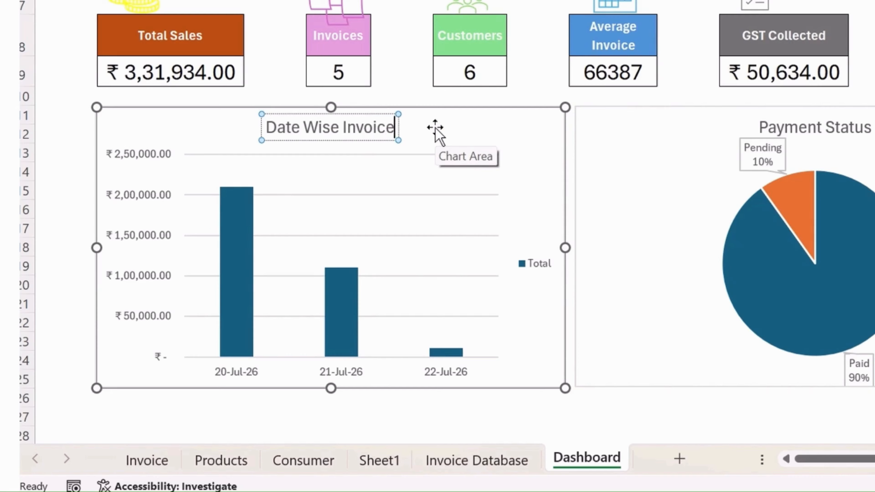
Step: Delete the vertical value axis and the legend from the Date Wise Invoice column chart
{"action": "left_click", "coordinate": [147, 170]}
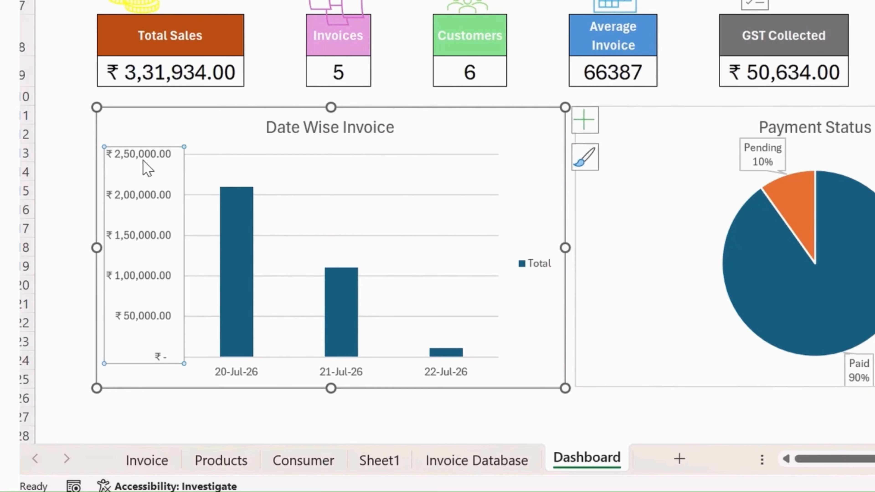
{"action": "right_click", "coordinate": [141, 162]}
{"action": "left_click", "coordinate": [188, 175]}
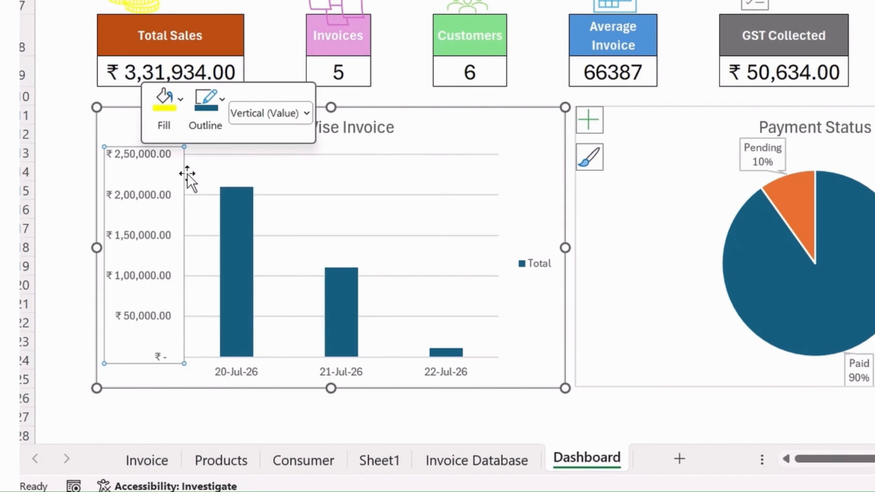
{"action": "left_click", "coordinate": [532, 266]}
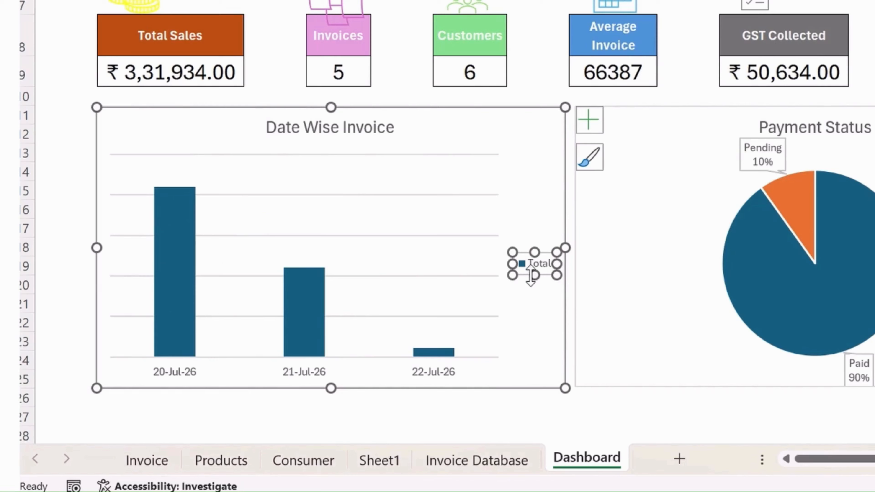
{"action": "key", "text": "Delete"}
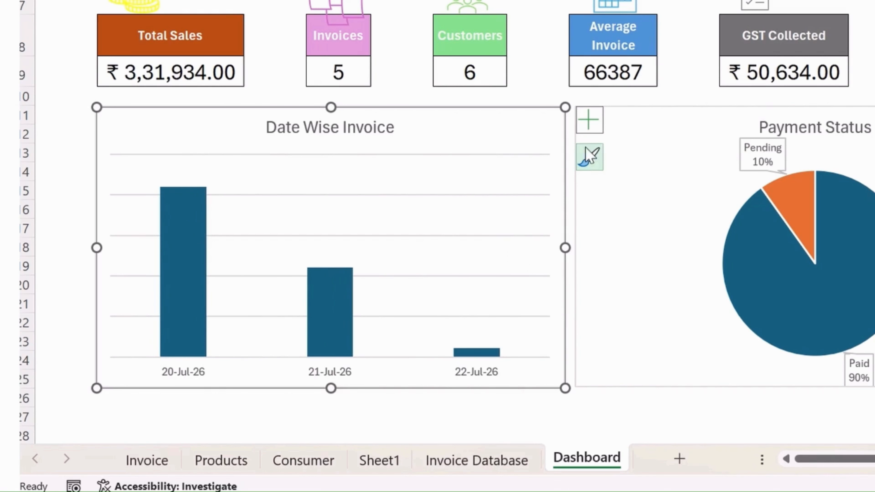
Step: Replace the column chart's primary major horizontal gridlines with primary major vertical ones and add data labels
{"action": "left_click", "coordinate": [590, 120]}
{"action": "left_click", "coordinate": [734, 271]}
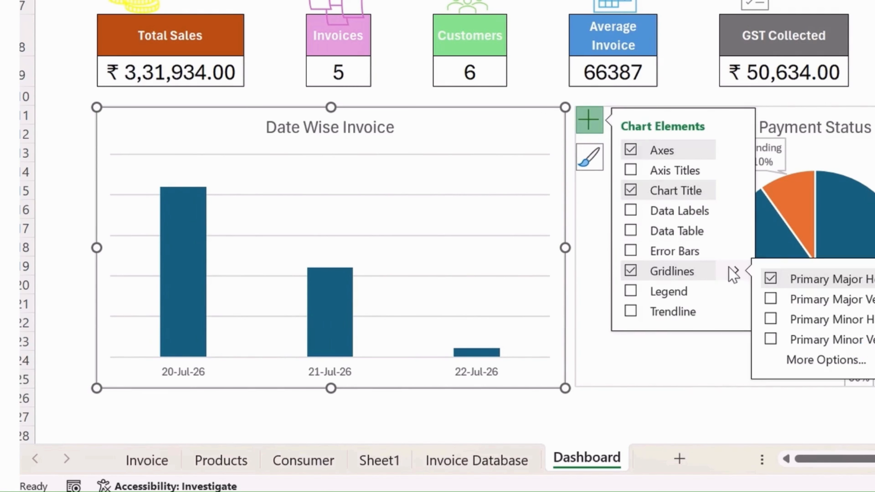
{"action": "left_click", "coordinate": [771, 299]}
{"action": "left_click", "coordinate": [770, 278]}
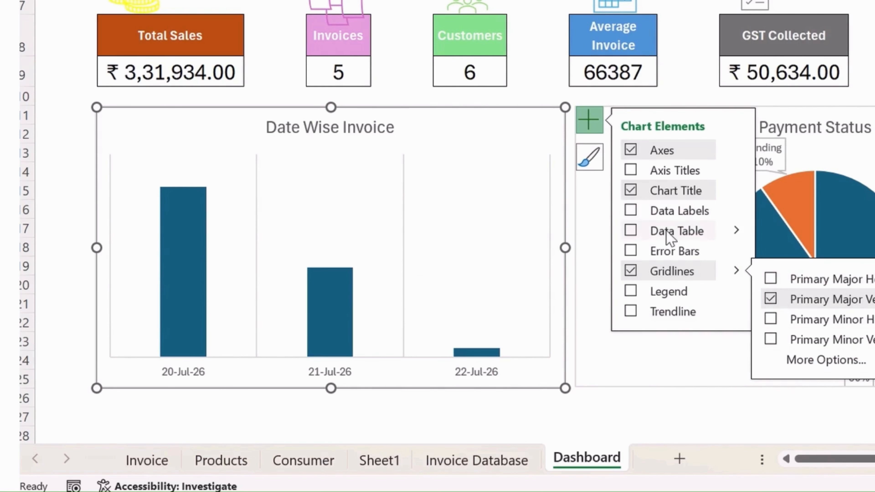
{"action": "left_click", "coordinate": [631, 212]}
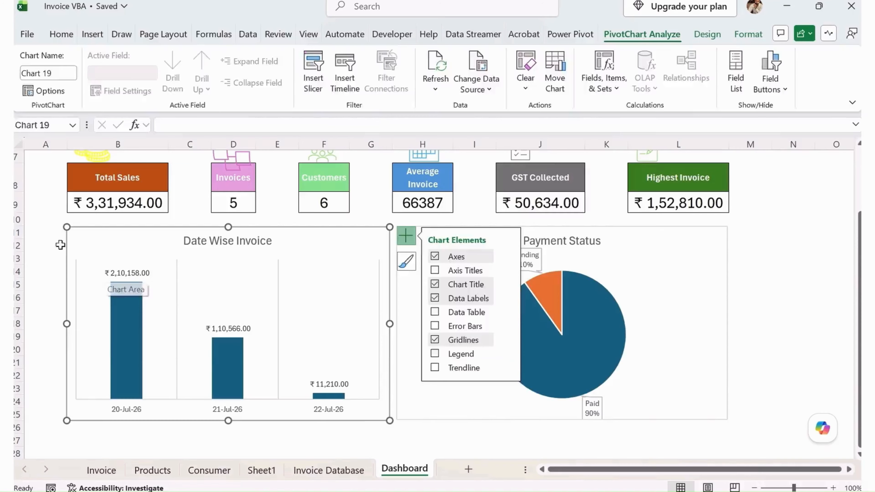
{"action": "left_click", "coordinate": [83, 117]}
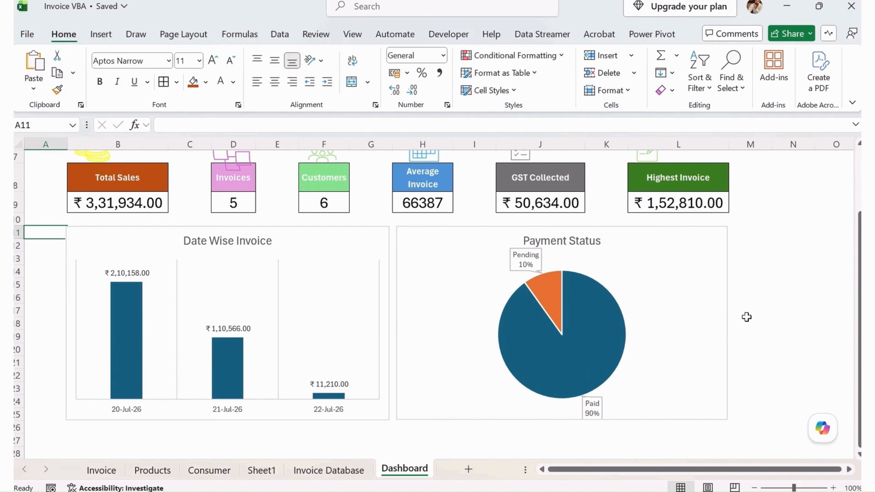
{"action": "left_click", "coordinate": [781, 271]}
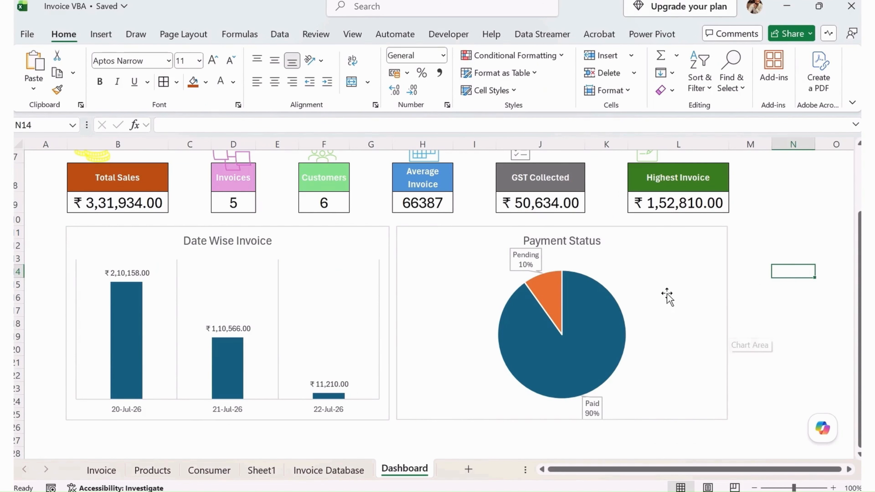
Step: Pull the Pending slice slightly out of the pie and move its callout to the left of the slice, clear of the title
{"action": "left_click", "coordinate": [553, 297]}
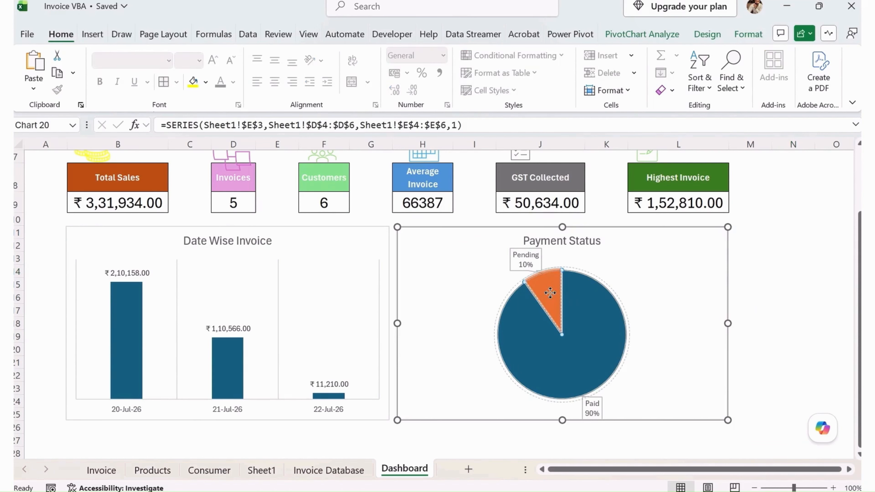
{"action": "left_click_drag", "start_coordinate": [551, 296], "coordinate": [549, 284]}
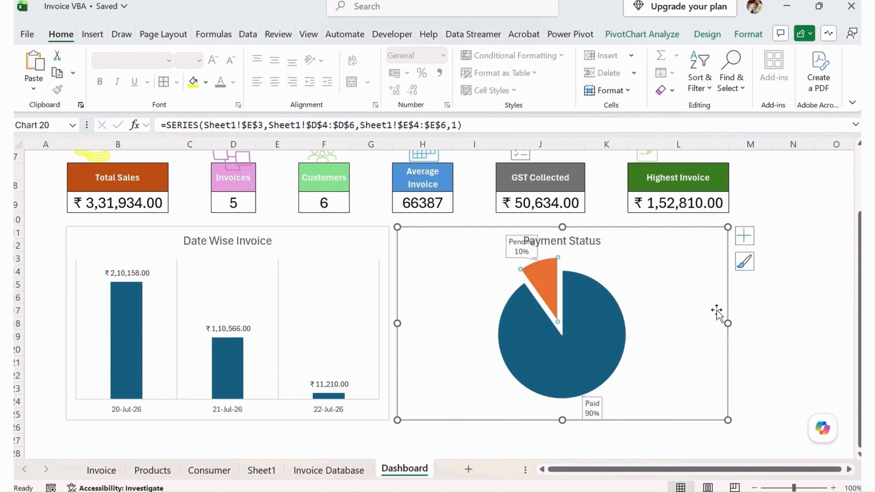
{"action": "left_click", "coordinate": [761, 299]}
{"action": "left_click", "coordinate": [512, 246]}
{"action": "left_click_drag", "start_coordinate": [515, 257], "coordinate": [483, 274]}
{"action": "left_click", "coordinate": [763, 323]}
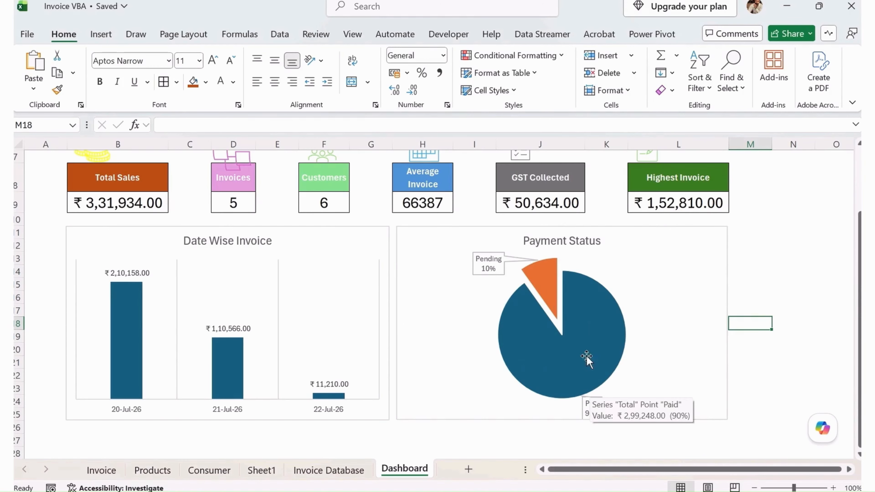
Step: Review the Dashboard's cards and charts against the Amount and GST records in Invoice Database
{"action": "left_click", "coordinate": [797, 293]}
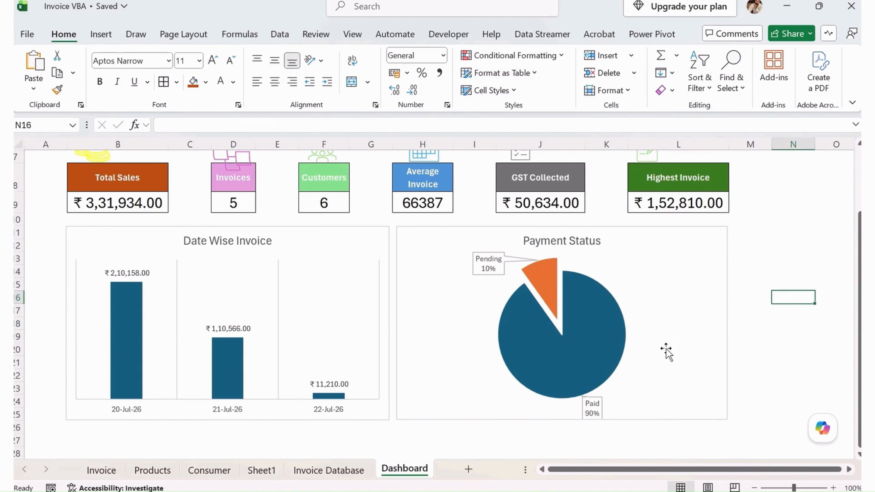
{"action": "scroll", "coordinate": [600, 336], "scroll_direction": "up", "scroll_amount": 2}
{"action": "scroll", "coordinate": [598, 333], "scroll_direction": "down", "scroll_amount": 3}
{"action": "scroll", "coordinate": [437, 354], "scroll_direction": "down", "scroll_amount": 2}
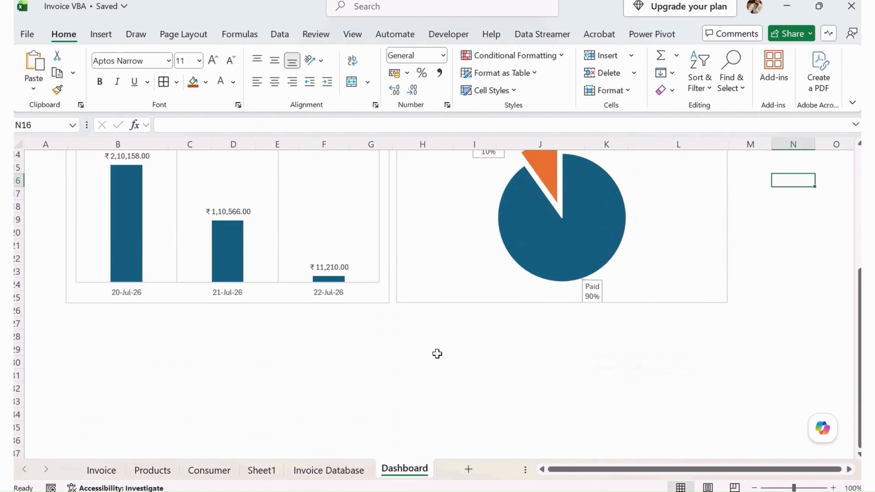
{"action": "left_click", "coordinate": [347, 471]}
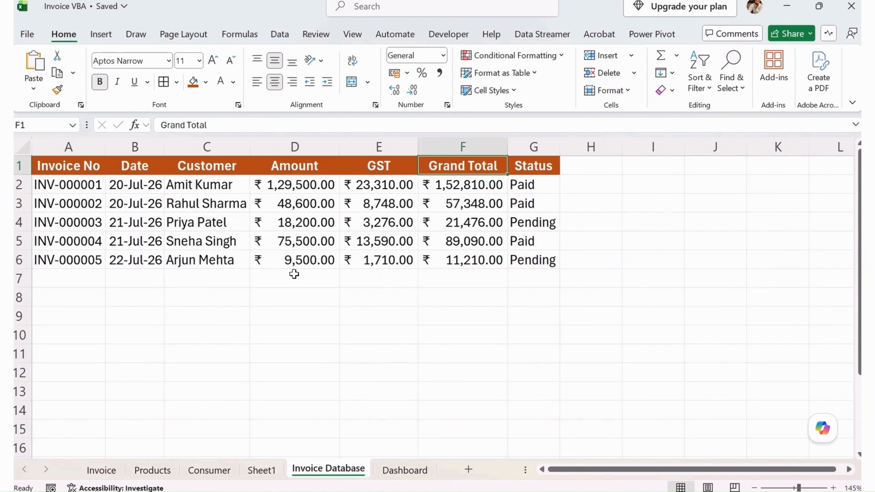
{"action": "left_click", "coordinate": [400, 201]}
{"action": "left_click", "coordinate": [303, 192]}
{"action": "left_click", "coordinate": [386, 197]}
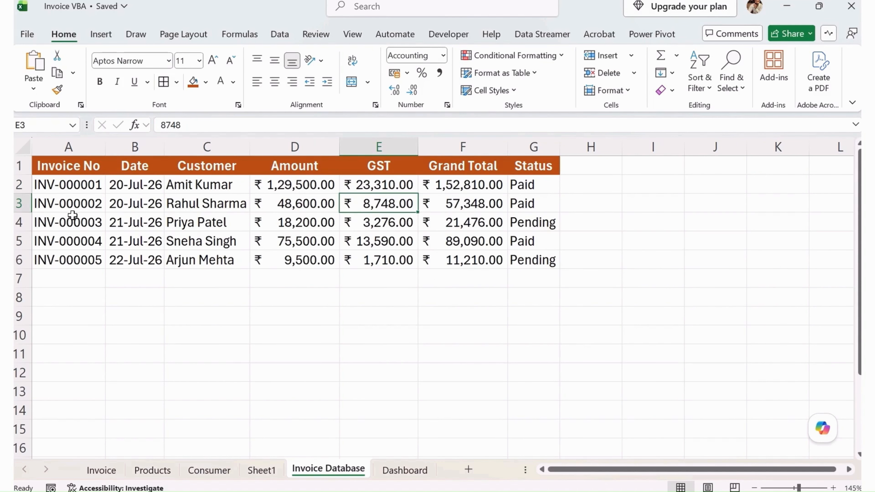
{"action": "left_click", "coordinate": [401, 469]}
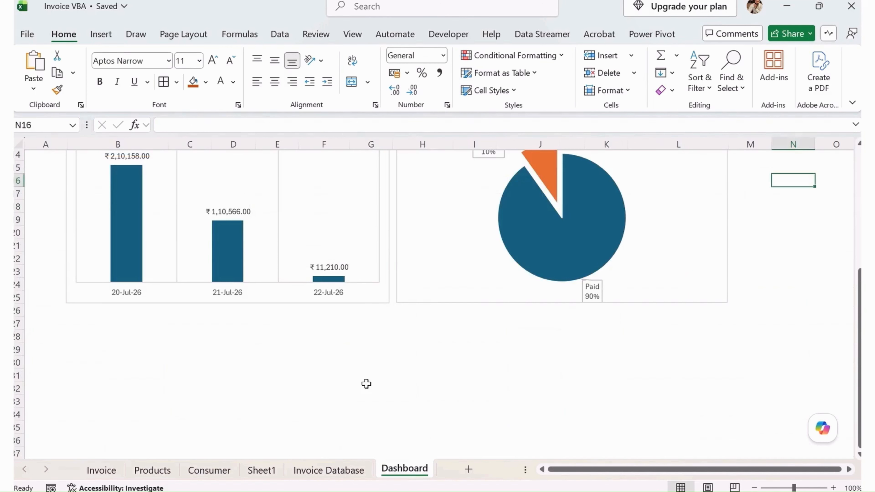
{"action": "scroll", "coordinate": [365, 385], "scroll_direction": "up", "scroll_amount": 4}
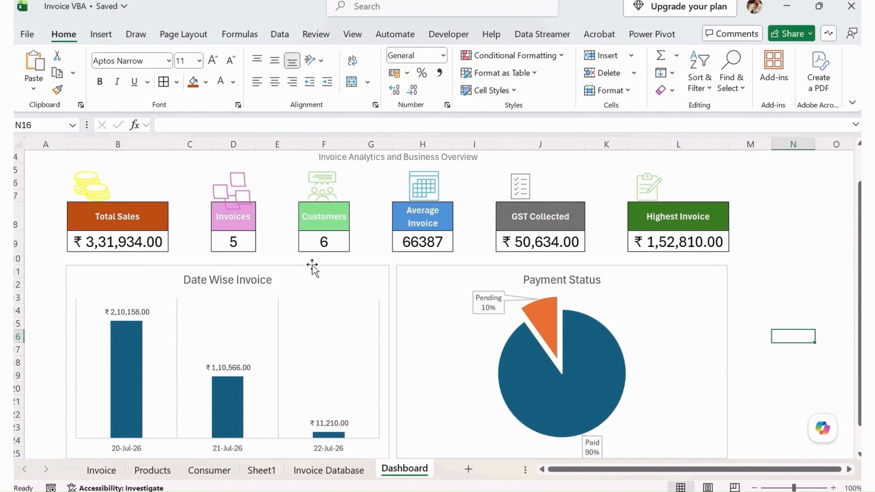
{"action": "left_click", "coordinate": [749, 258]}
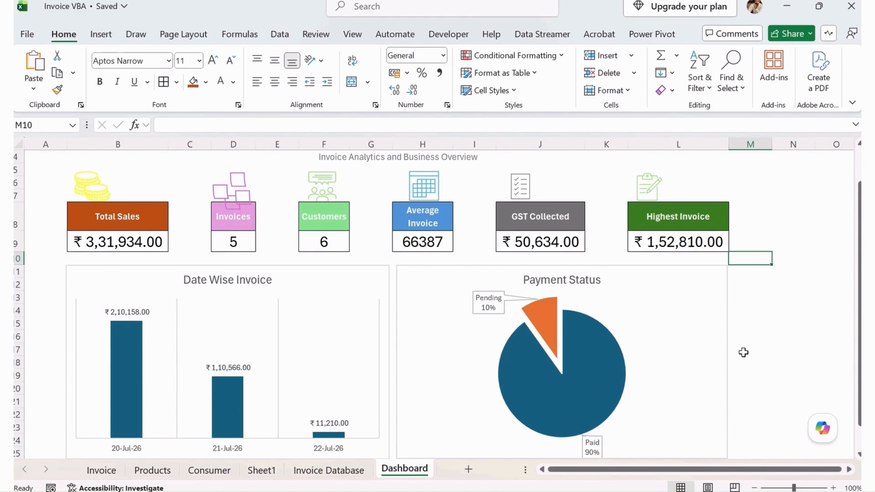
Step: Check the first record's invoice number and payment status in Invoice Database, and look over the whole Dashboard again
{"action": "left_click", "coordinate": [343, 471]}
{"action": "left_click", "coordinate": [77, 185]}
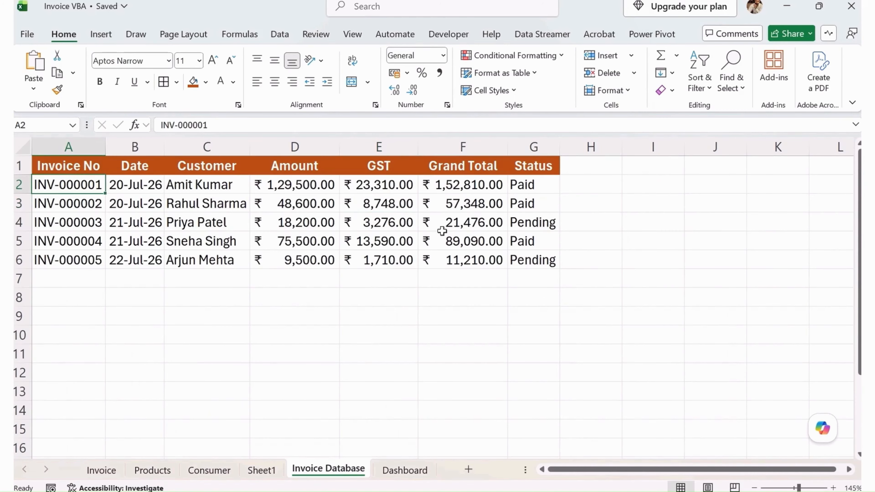
{"action": "left_click", "coordinate": [534, 185]}
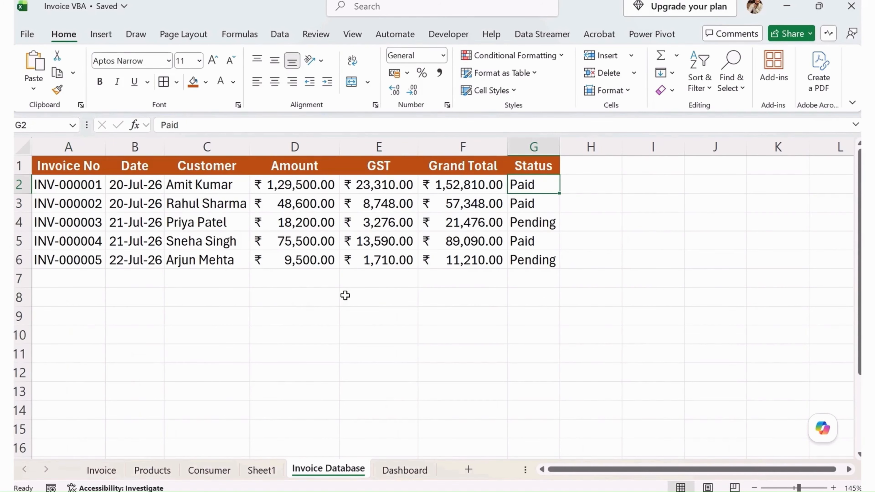
{"action": "left_click", "coordinate": [401, 471]}
{"action": "scroll", "coordinate": [520, 272], "scroll_direction": "up", "scroll_amount": 1}
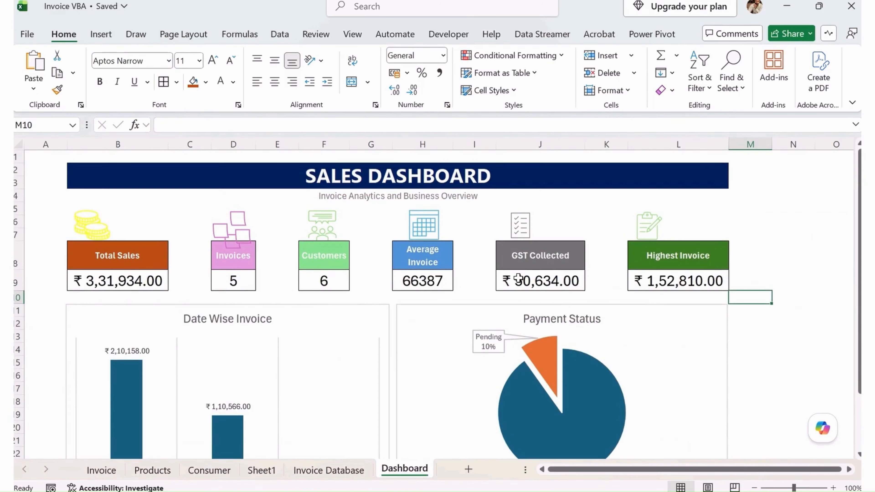
{"action": "scroll", "coordinate": [517, 275], "scroll_direction": "down", "scroll_amount": 2}
{"action": "scroll", "coordinate": [519, 277], "scroll_direction": "up", "scroll_amount": 1}
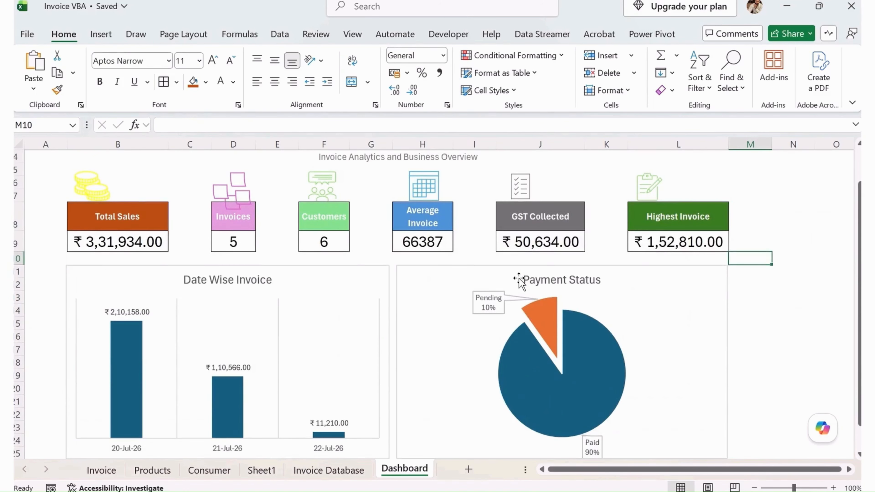
{"action": "scroll", "coordinate": [520, 281], "scroll_direction": "up", "scroll_amount": 1}
Step: Reduce the ribbon to tabs only and move the selected cell clear of the Dashboard
{"action": "left_click", "coordinate": [852, 102]}
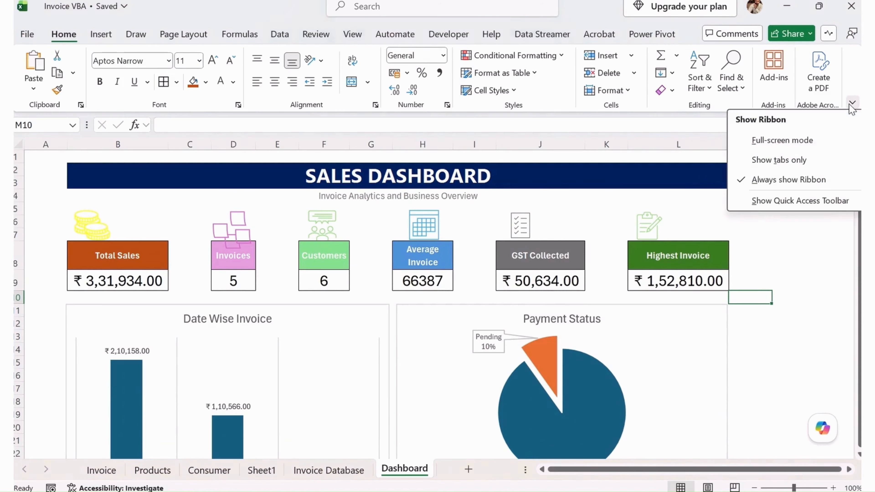
{"action": "left_click", "coordinate": [792, 164]}
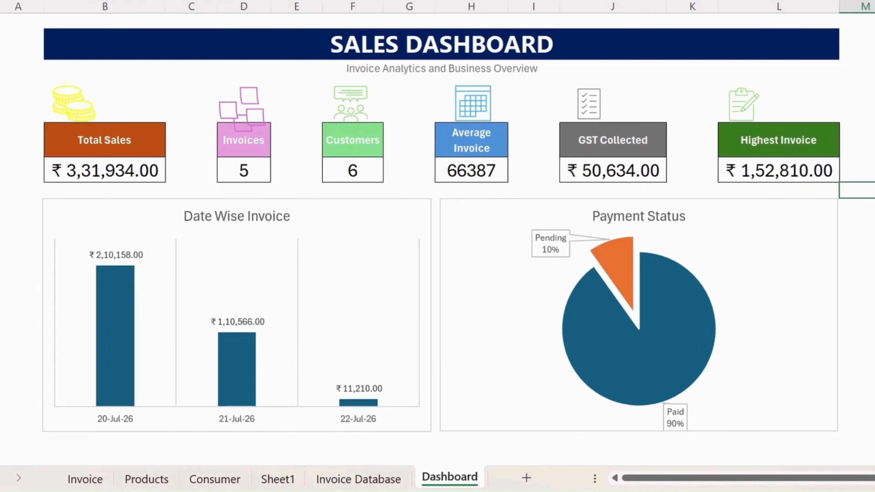
{"action": "key", "text": "Right"}
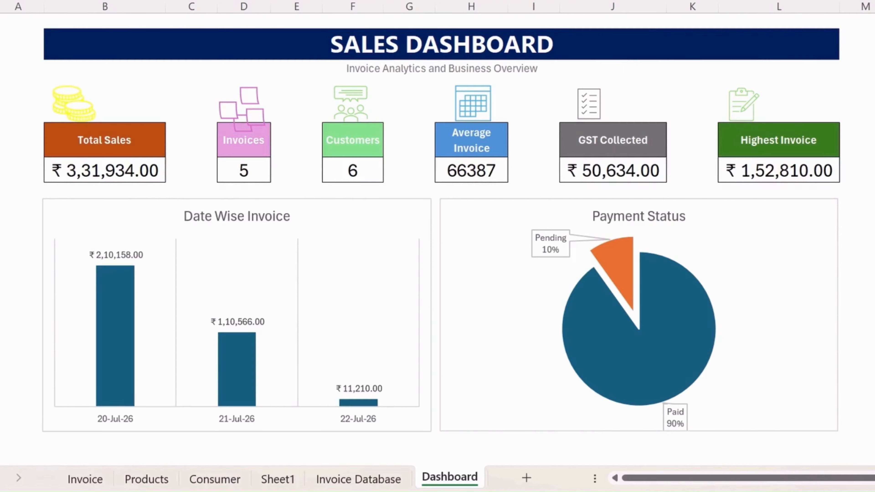
Step: Move Sheet1, which holds the PivotTables, after the Dashboard sheet and rename it Pivot Data
{"action": "left_click", "coordinate": [277, 479]}
{"action": "left_click_drag", "start_coordinate": [544, 474], "coordinate": [627, 473]}
{"action": "double_click", "coordinate": [596, 461]}
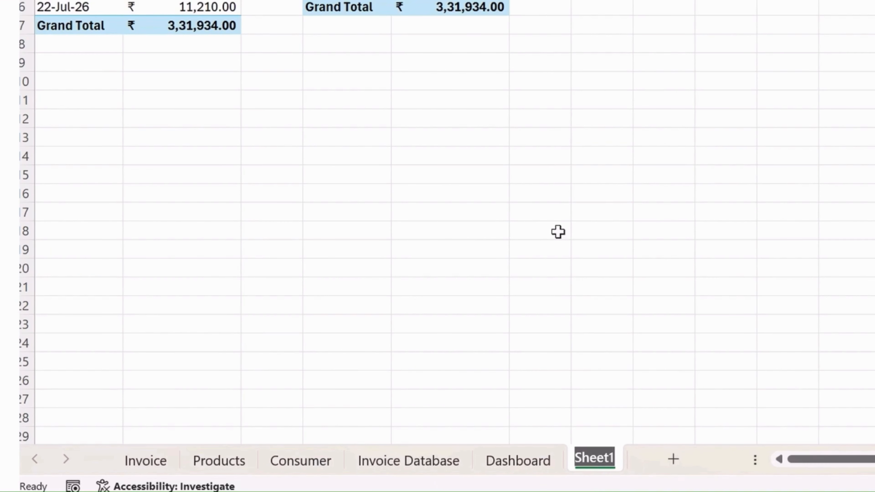
{"action": "type", "text": "Pivot Data"}
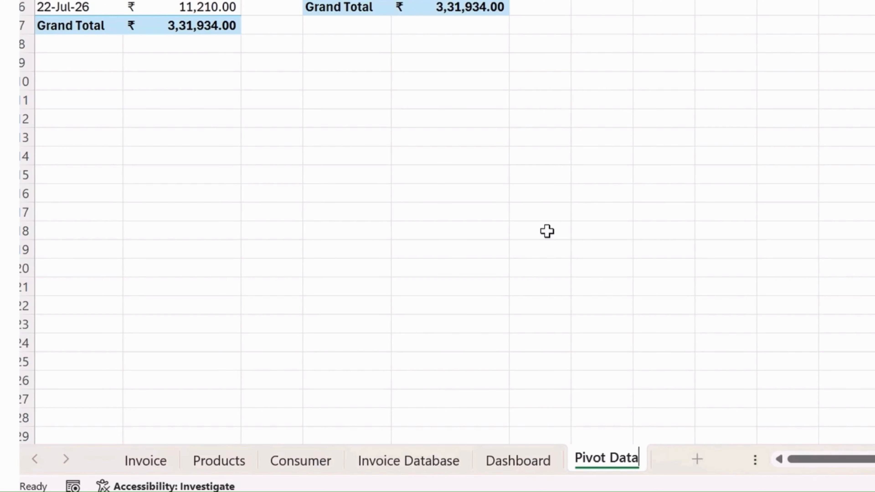
{"action": "left_click", "coordinate": [586, 238]}
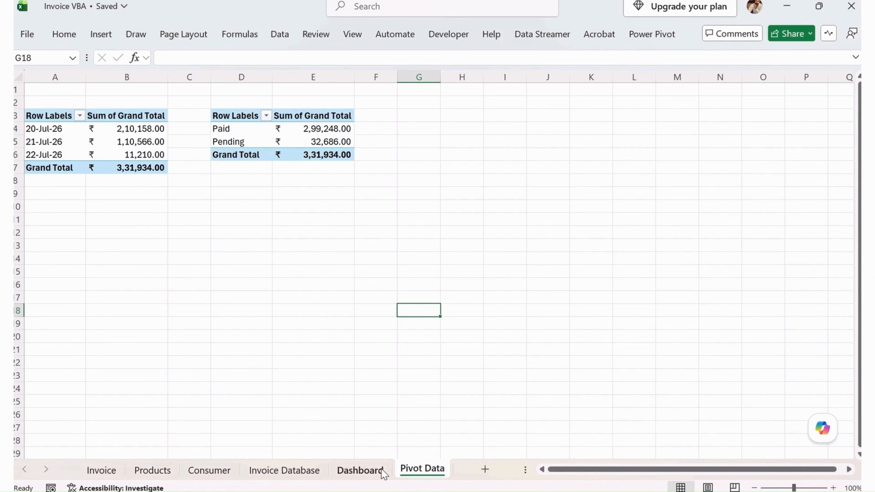
Step: Apply the Aspect colour scheme to the workbook theme to recolour the Dashboard's cards and charts
{"action": "left_click", "coordinate": [360, 470]}
{"action": "left_click", "coordinate": [758, 255]}
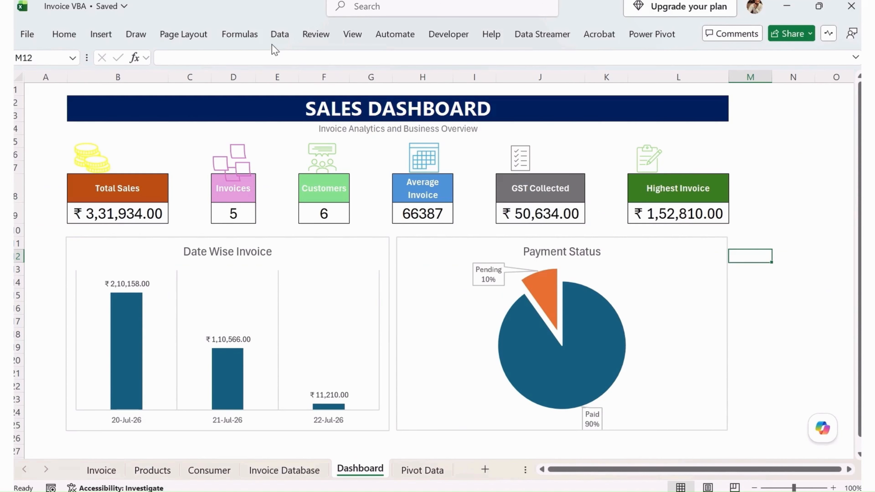
{"action": "left_click", "coordinate": [279, 33]}
{"action": "left_click", "coordinate": [241, 33]}
{"action": "left_click", "coordinate": [181, 34]}
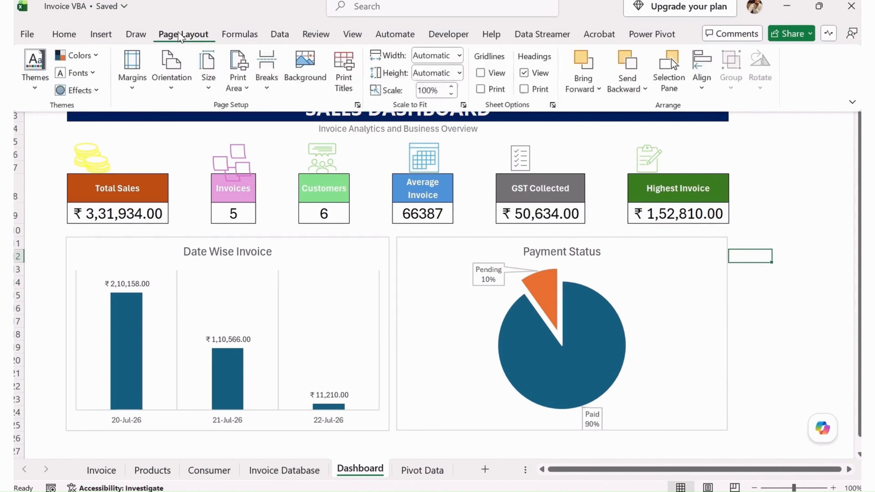
{"action": "left_click", "coordinate": [34, 69]}
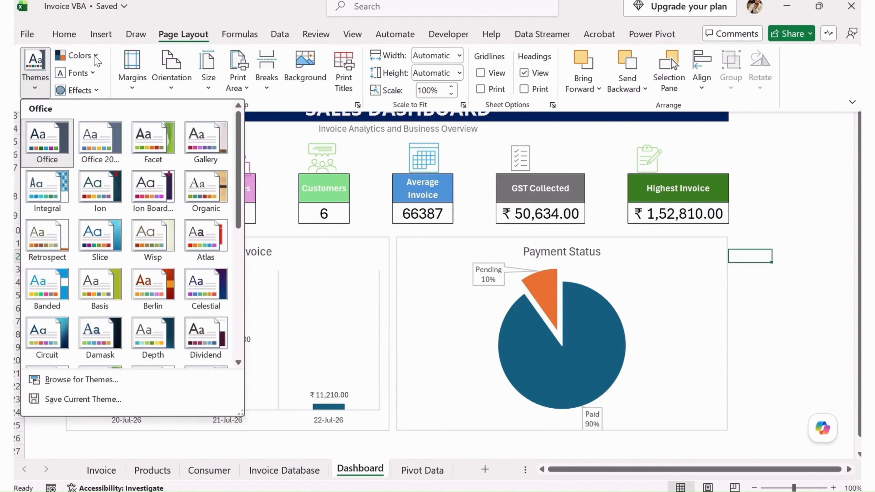
{"action": "left_click", "coordinate": [95, 57]}
{"action": "left_click", "coordinate": [91, 56]}
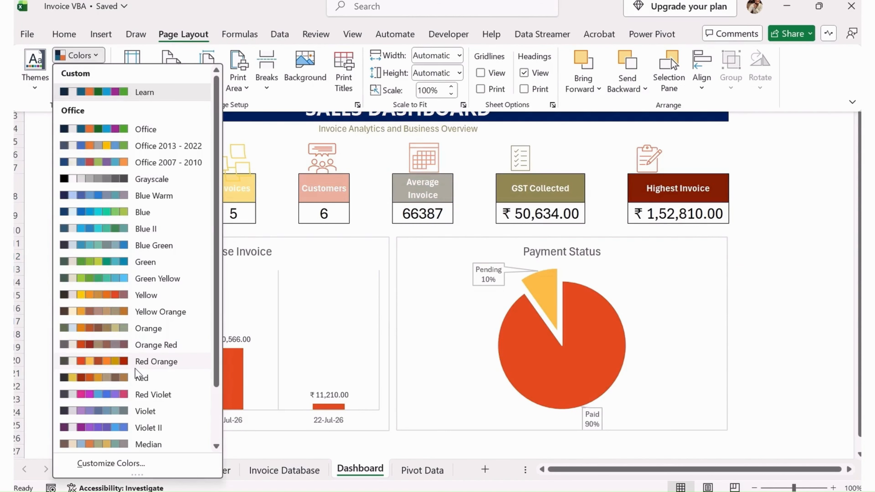
{"action": "scroll", "coordinate": [140, 379], "scroll_direction": "down", "scroll_amount": 2}
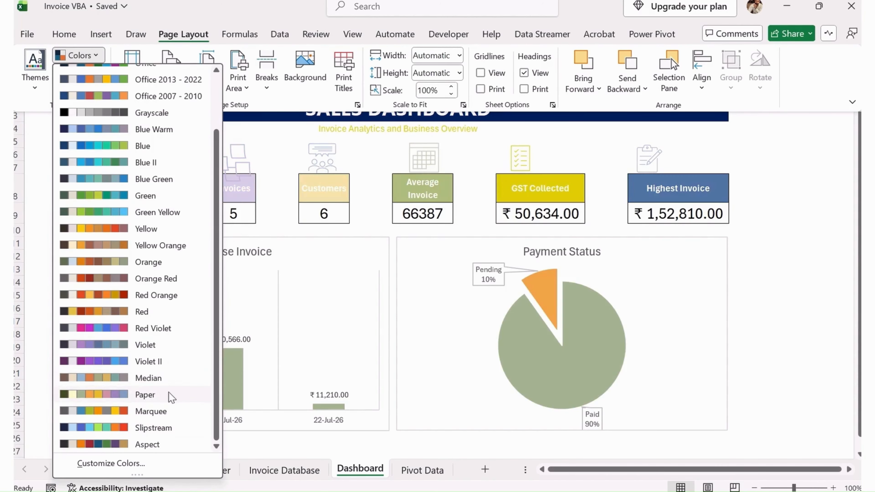
{"action": "left_click", "coordinate": [166, 442]}
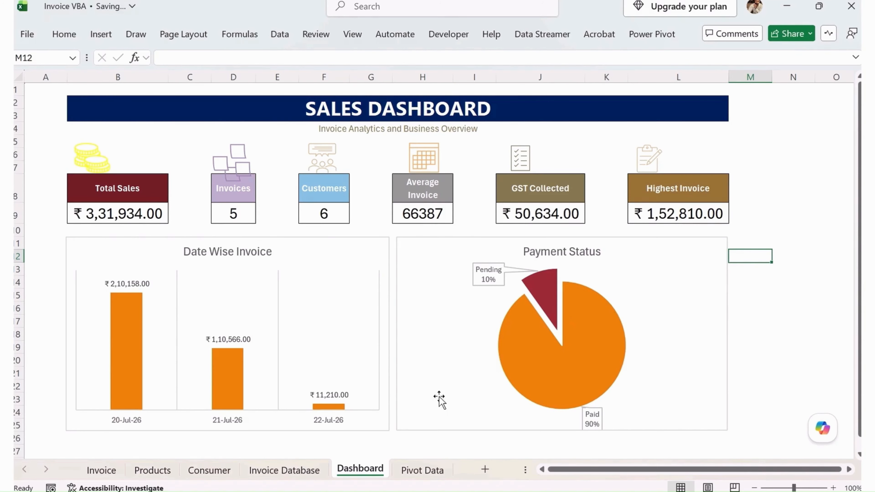
Step: Review the Invoice sheet's line items, totals and command buttons, along with the recoloured Invoice Database and Dashboard
{"action": "left_click", "coordinate": [107, 472]}
{"action": "scroll", "coordinate": [253, 352], "scroll_direction": "down", "scroll_amount": 4}
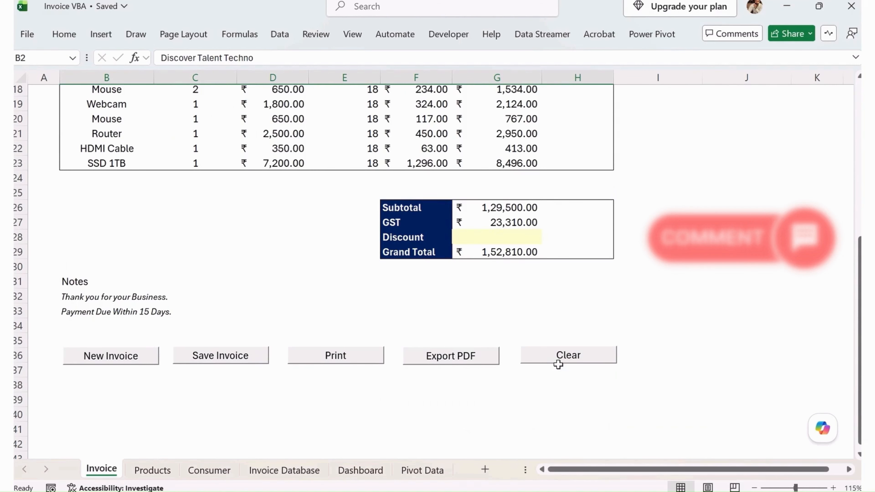
{"action": "scroll", "coordinate": [326, 366], "scroll_direction": "up", "scroll_amount": 2}
{"action": "scroll", "coordinate": [328, 355], "scroll_direction": "up", "scroll_amount": 4}
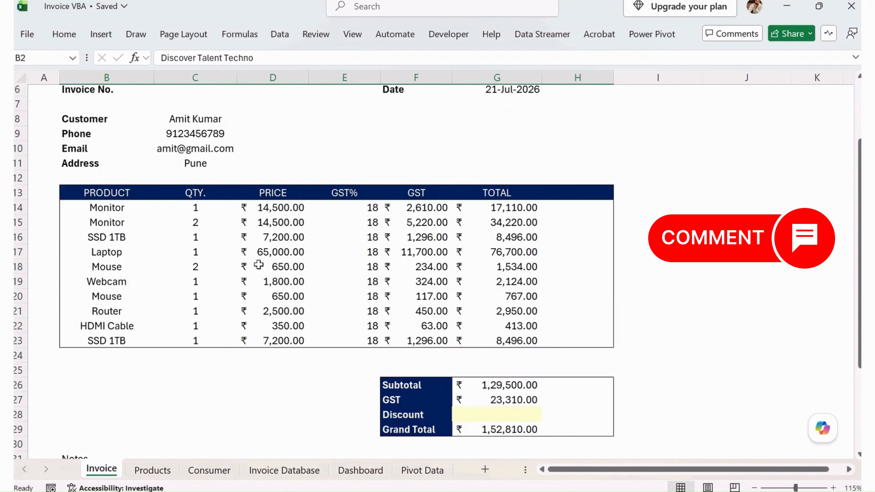
{"action": "left_click", "coordinate": [145, 176]}
{"action": "scroll", "coordinate": [193, 189], "scroll_direction": "down", "scroll_amount": 2}
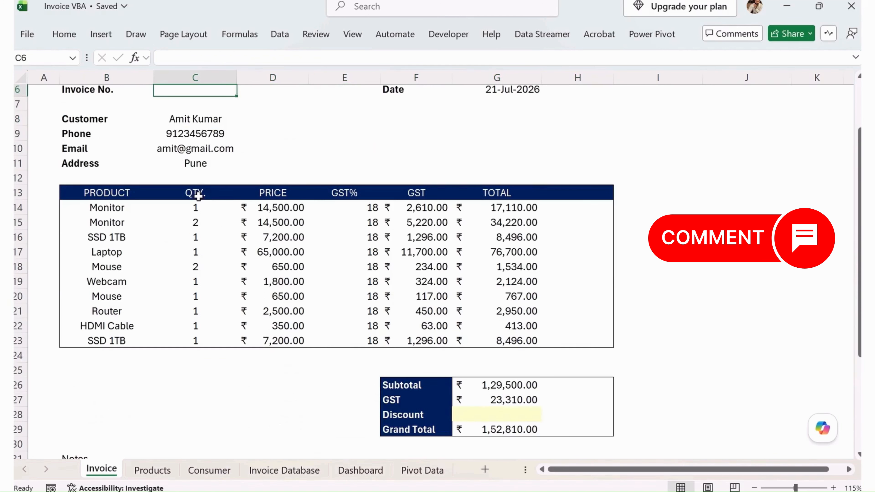
{"action": "scroll", "coordinate": [94, 310], "scroll_direction": "down", "scroll_amount": 1}
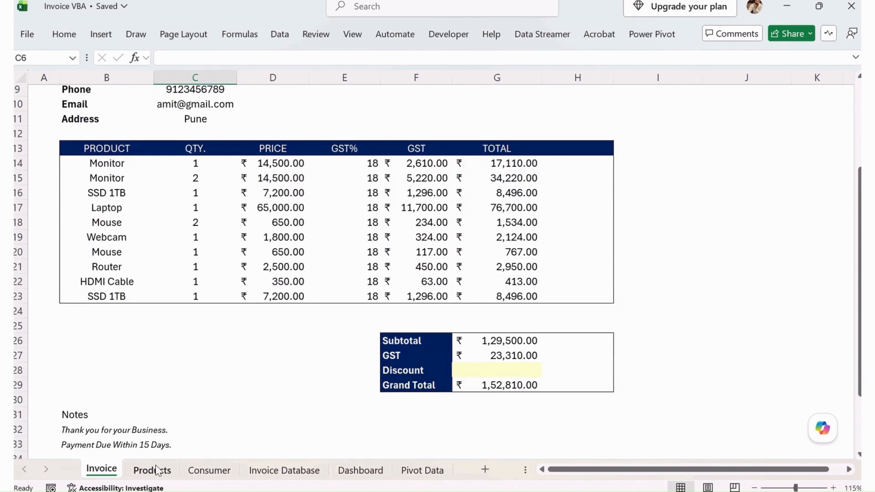
{"action": "left_click", "coordinate": [284, 469]}
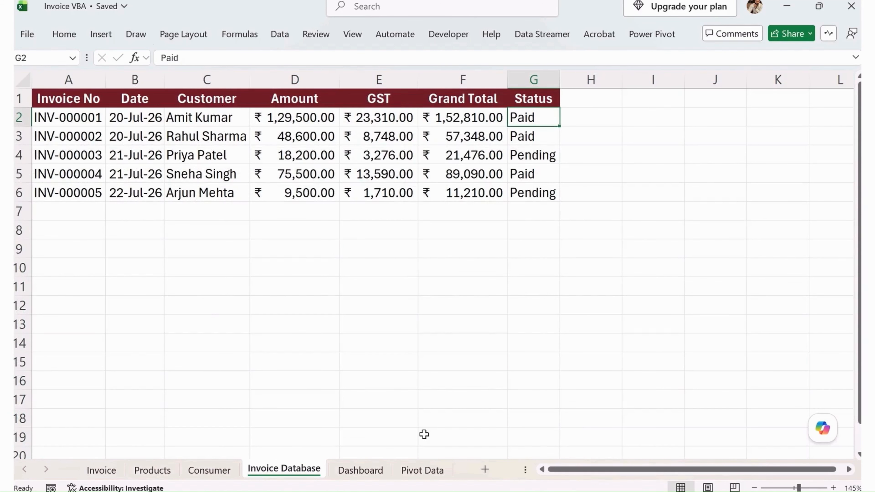
{"action": "left_click", "coordinate": [367, 468]}
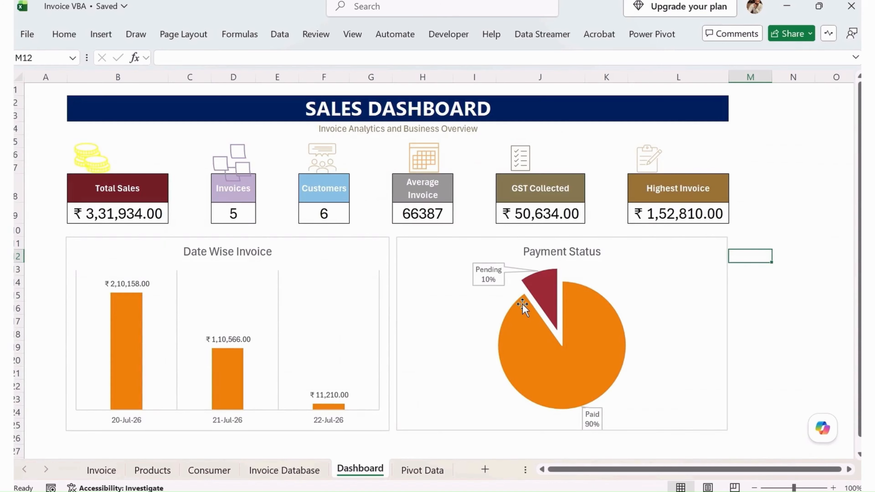